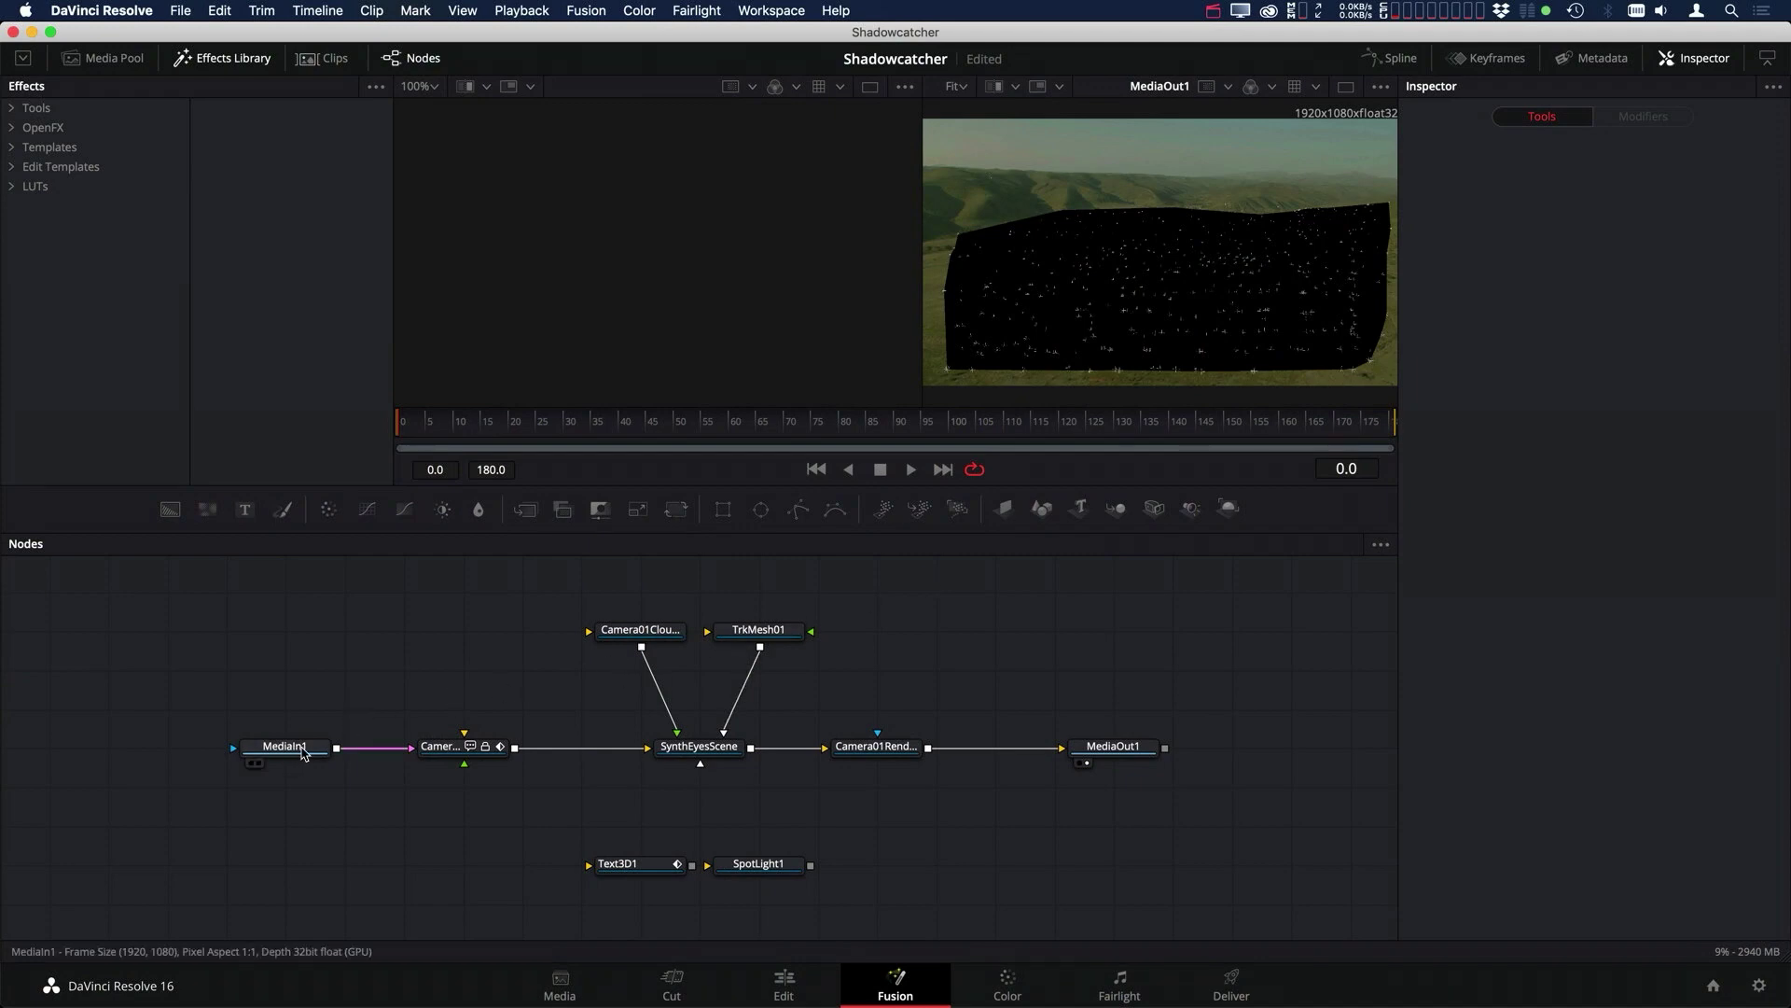
- Show the MediaIn1 drone footage in the left viewer, go to frame 53, and select the tracked scene nodes
drag(303, 751, 523, 364)
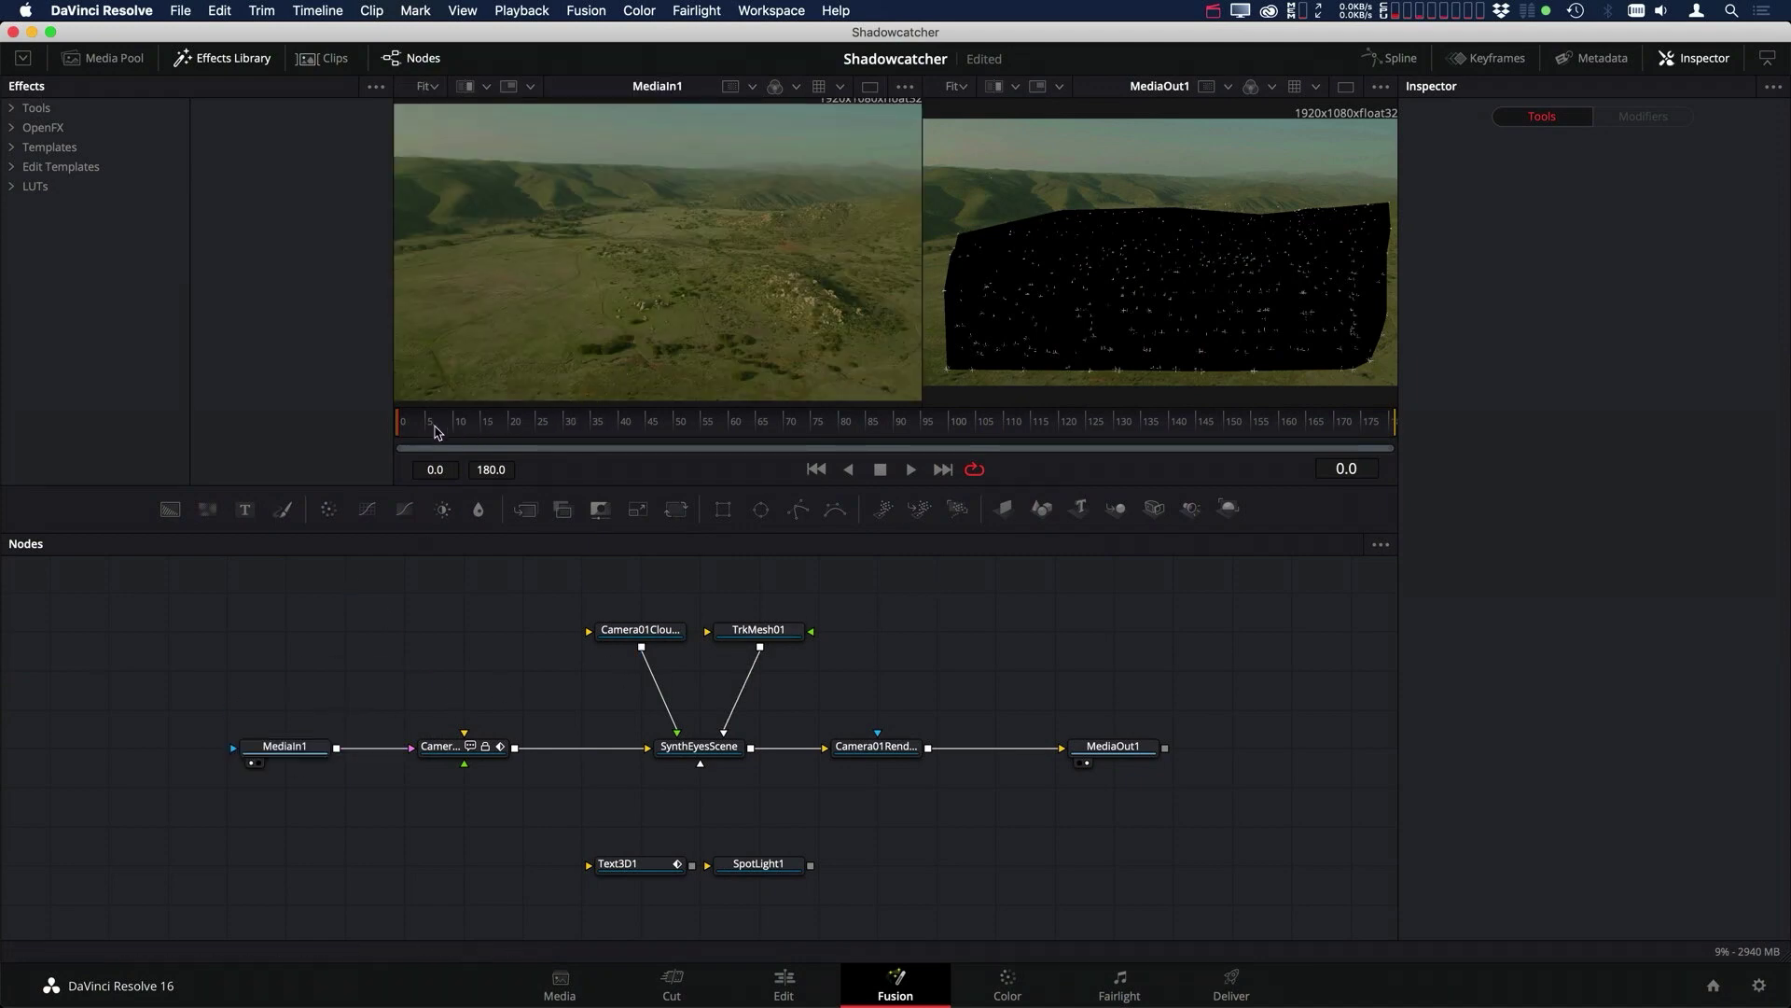
drag(413, 426, 688, 432)
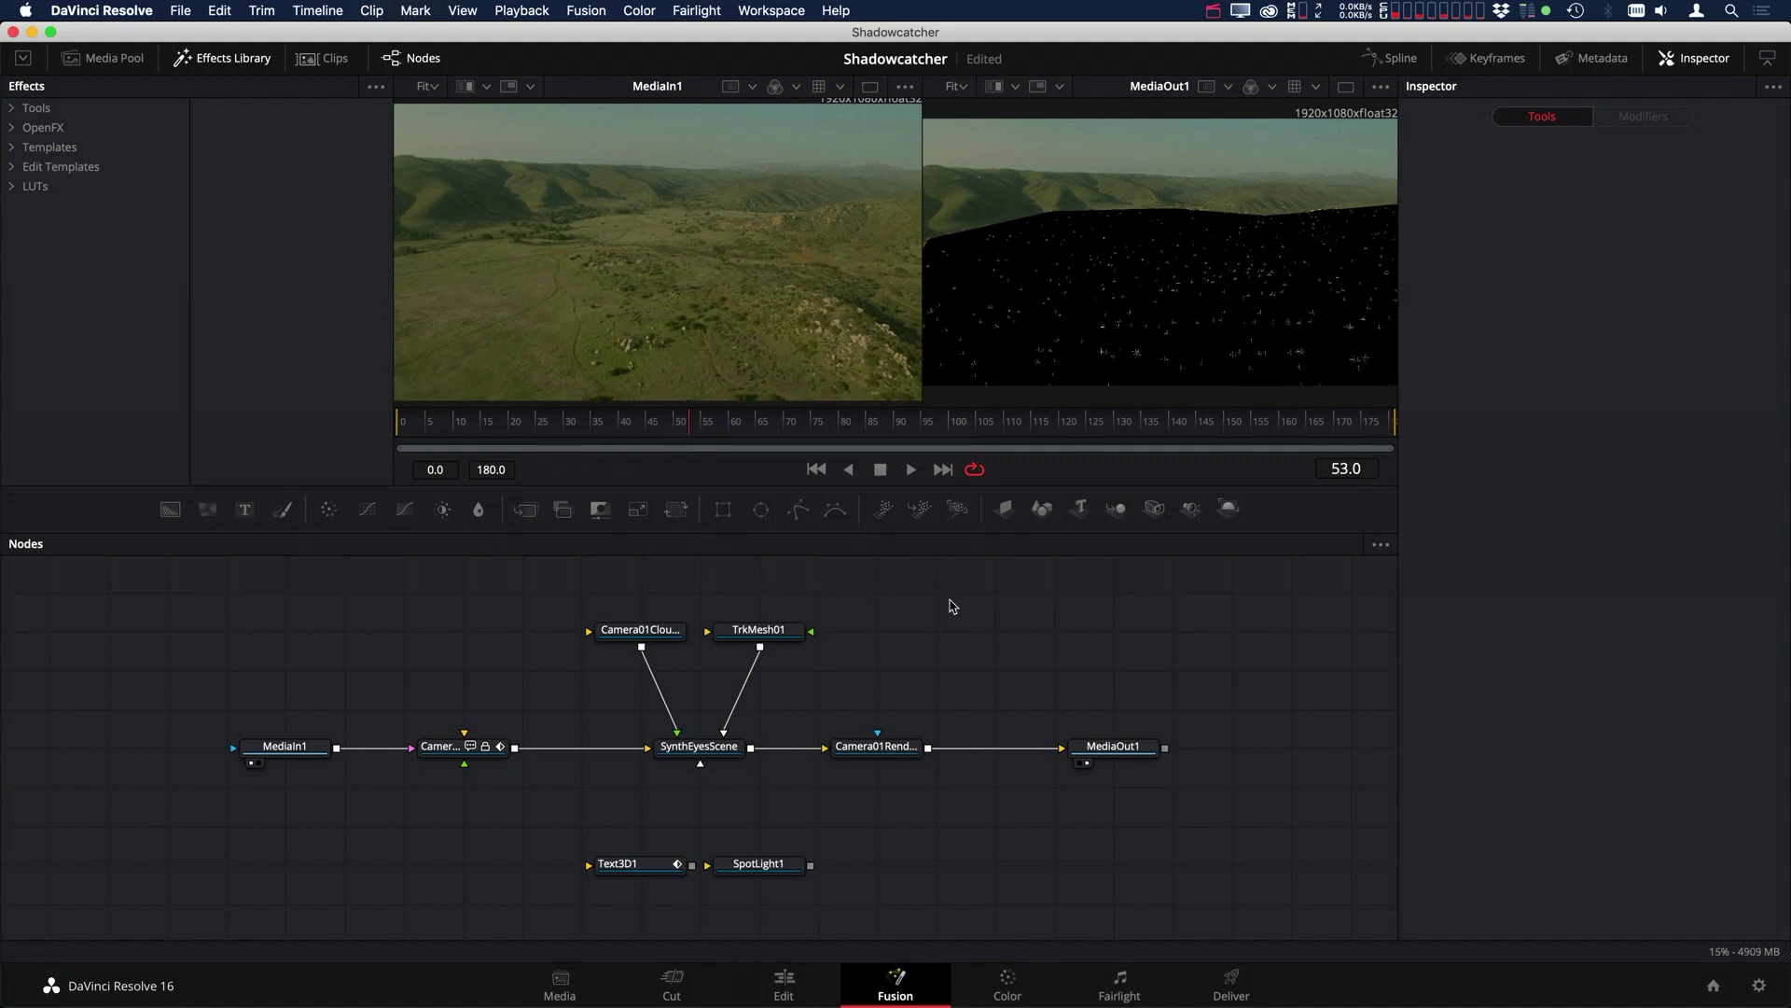
drag(963, 592, 415, 790)
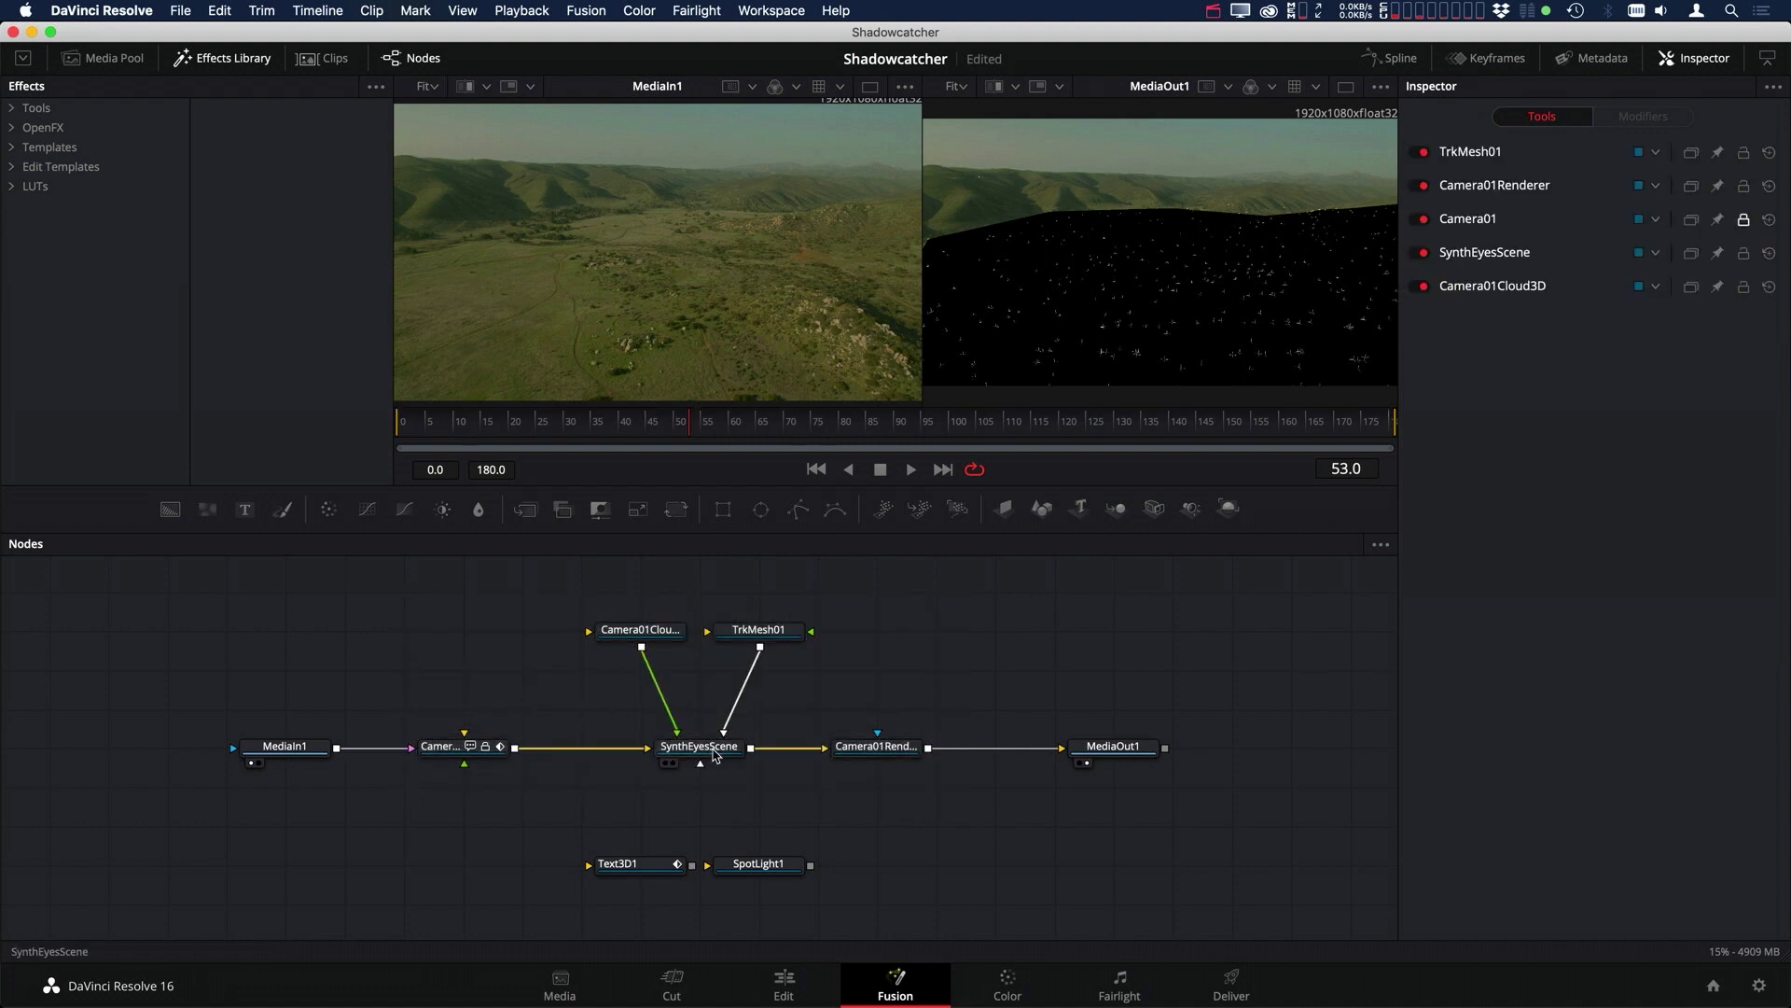
- View SynthEyesScene in the left viewer and review the Camera01, Camera01Cloud3D, TrkMesh01, Camera01Renderer and MediaOut1 settings
key(1)
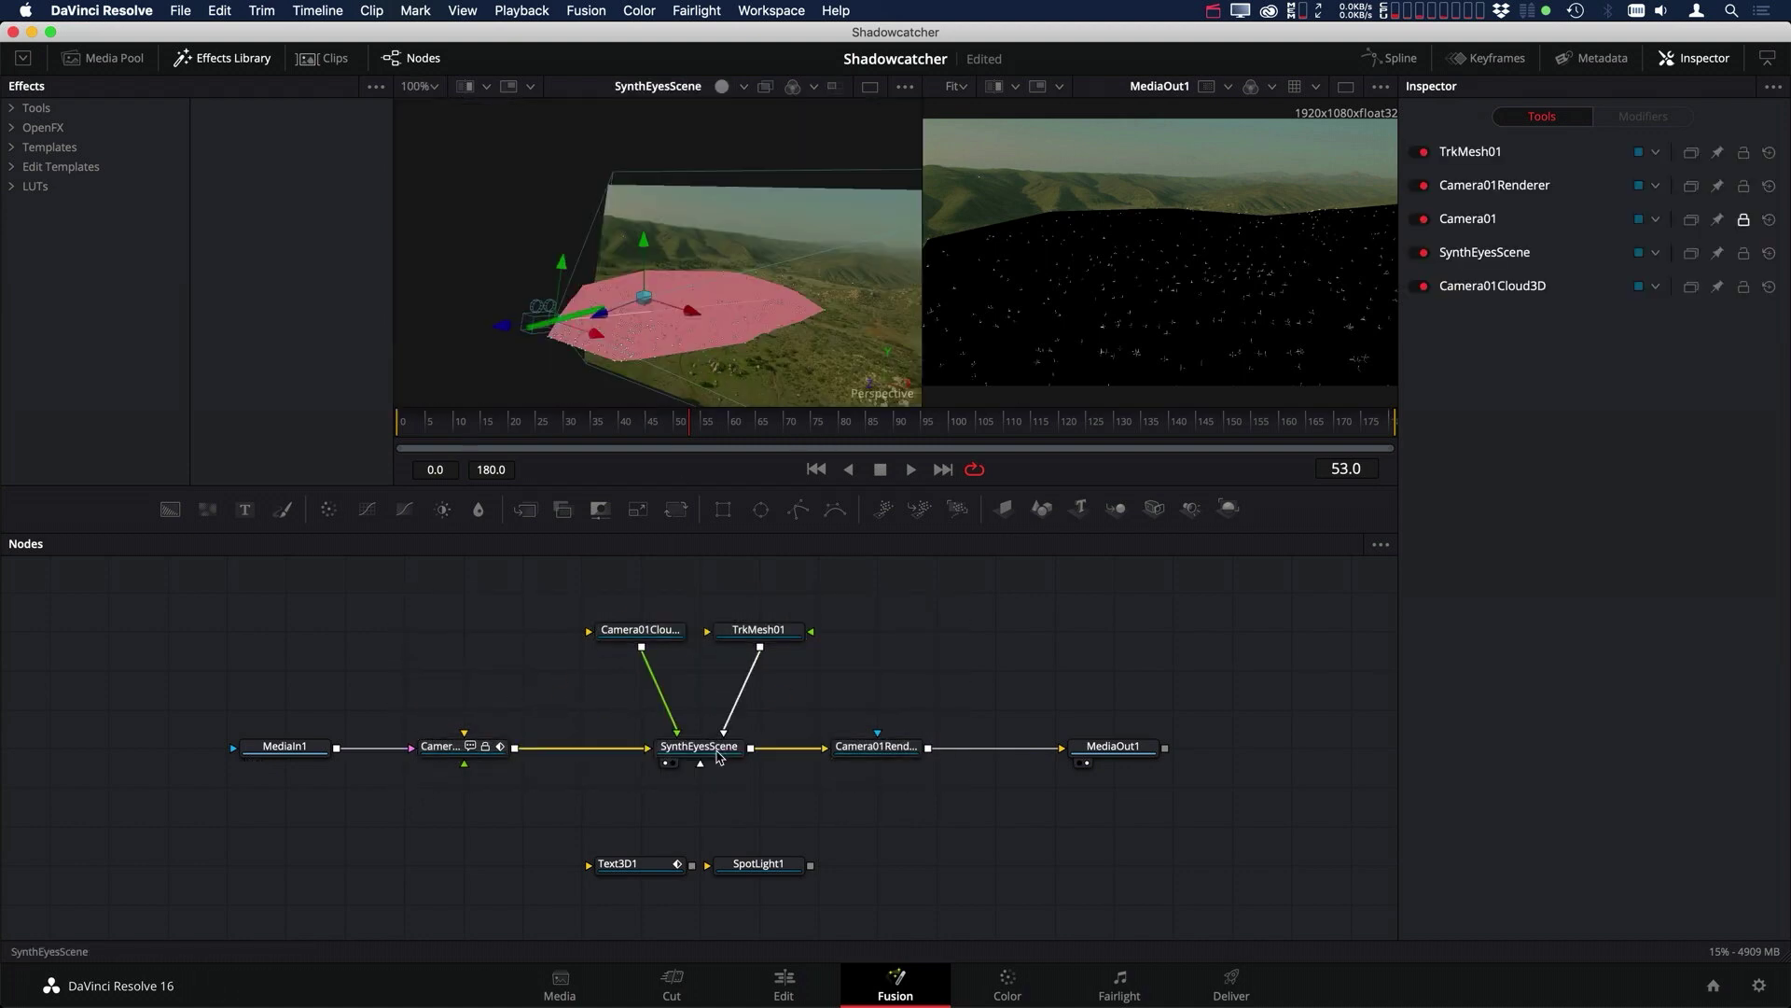
click(441, 746)
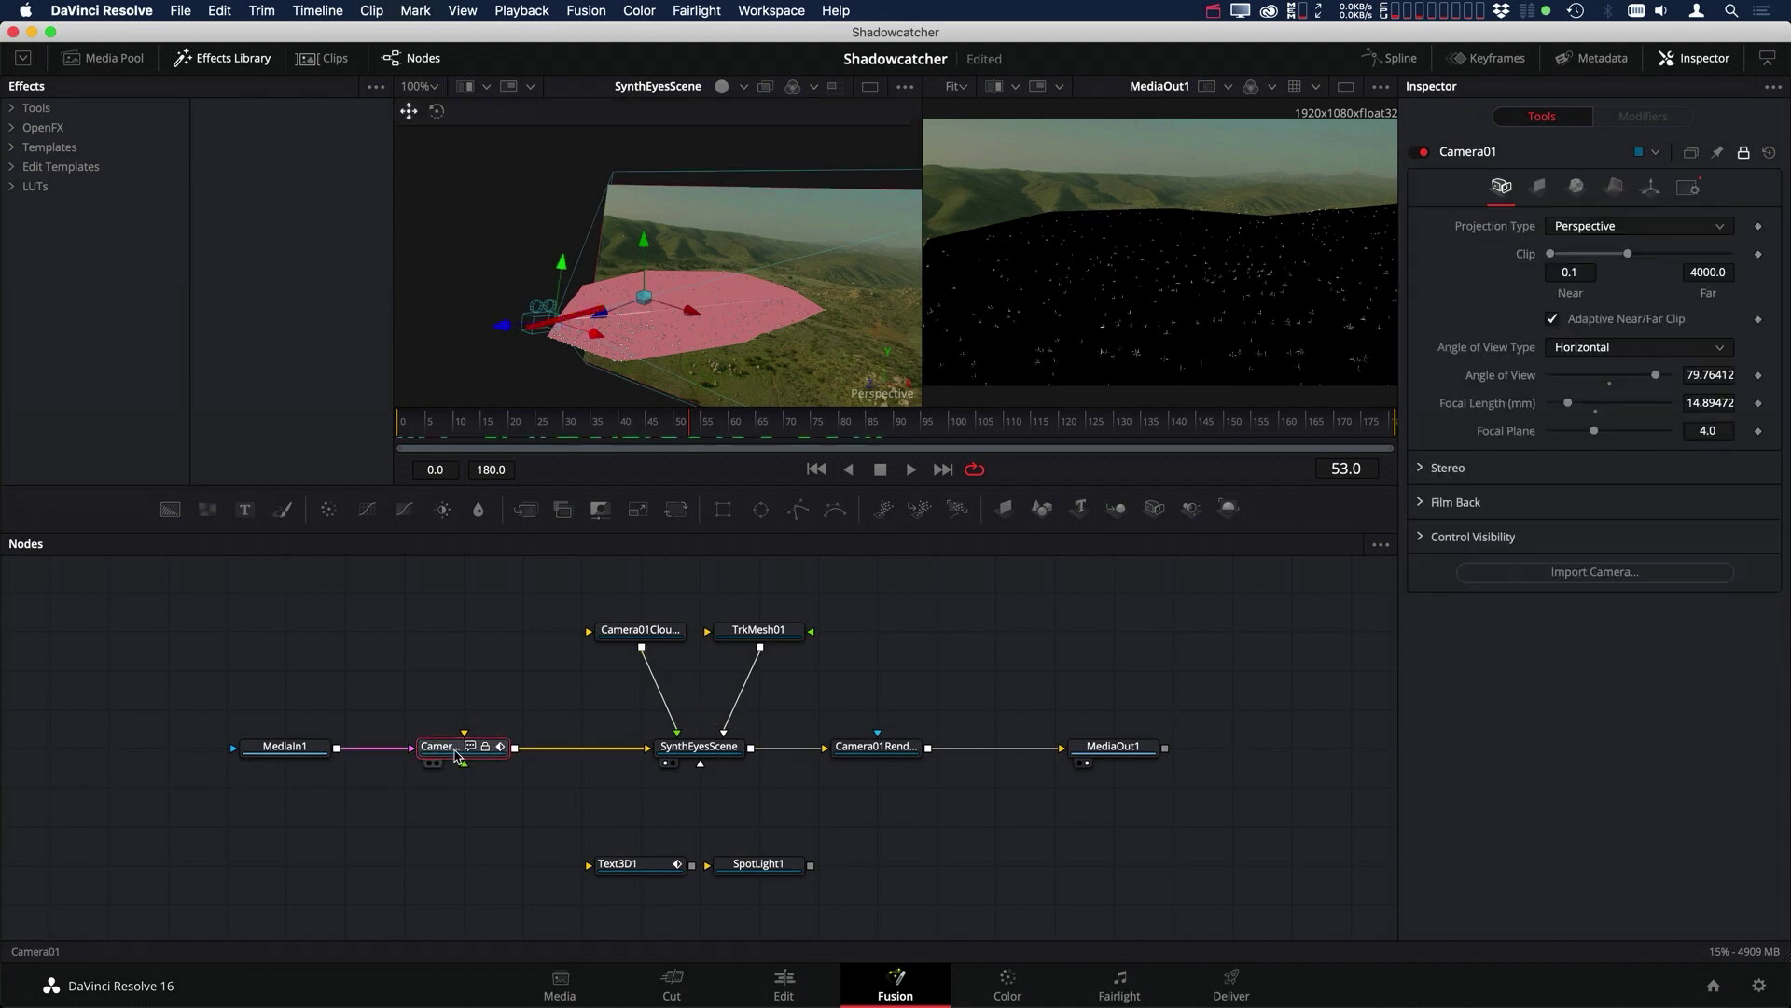
click(661, 637)
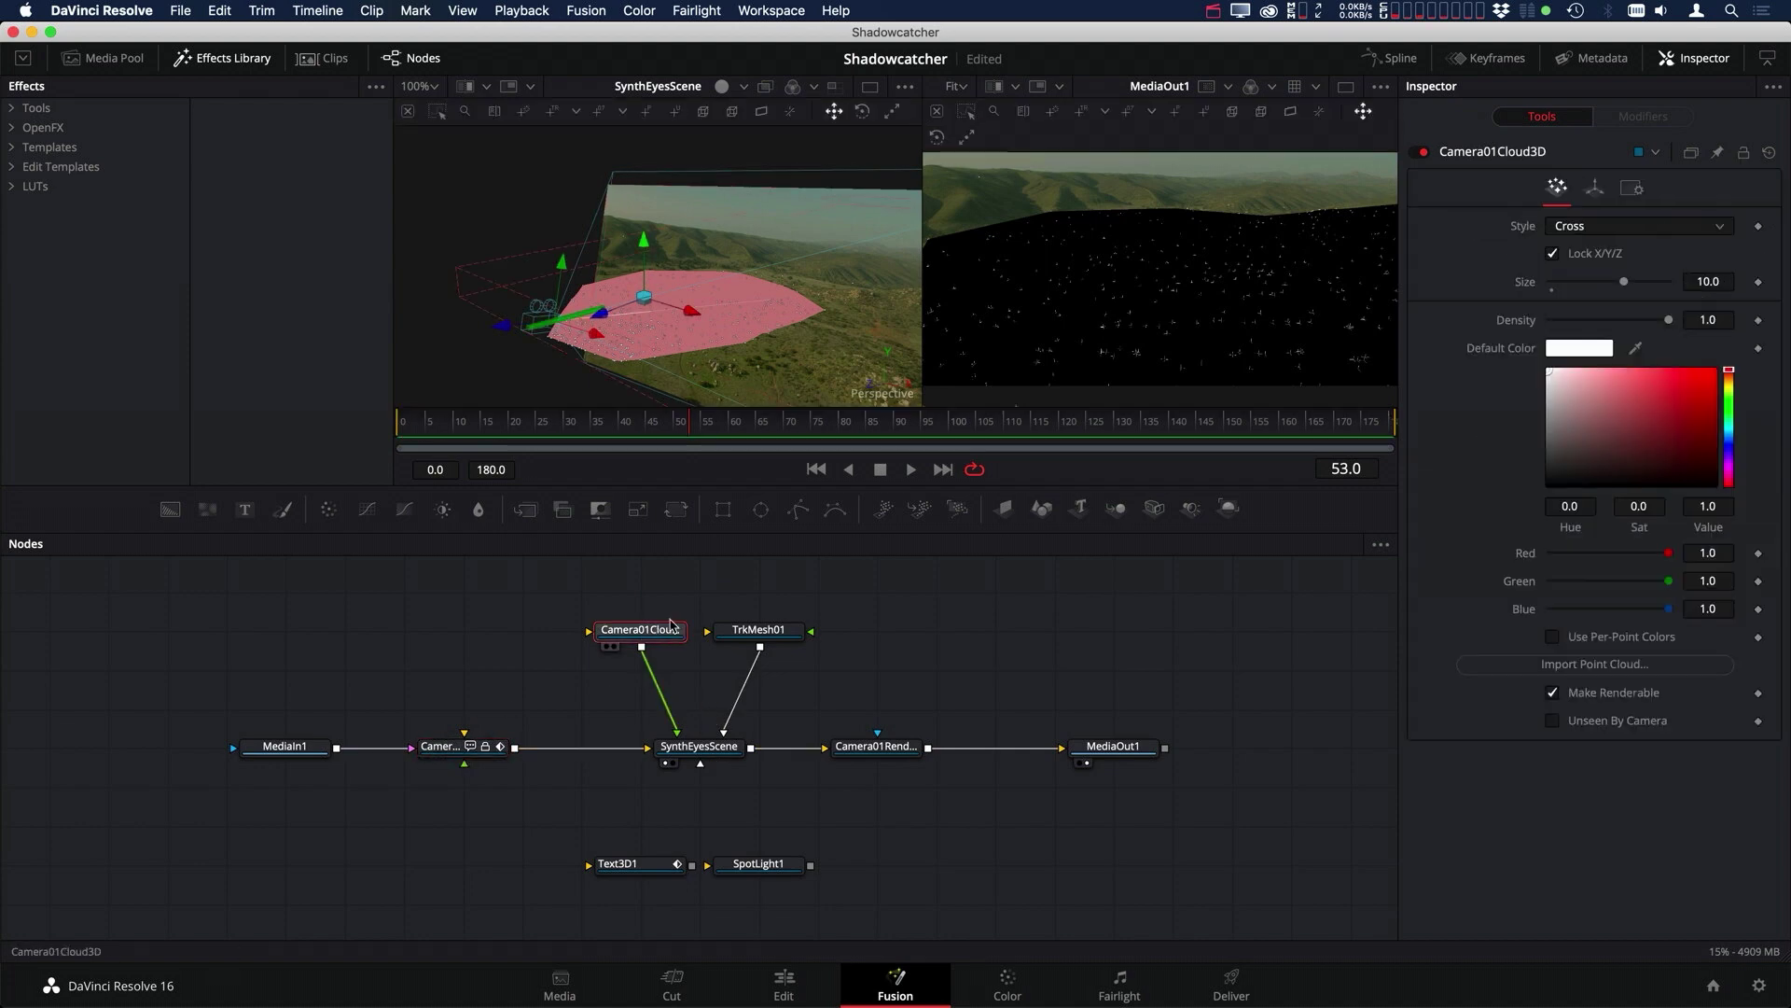
click(777, 637)
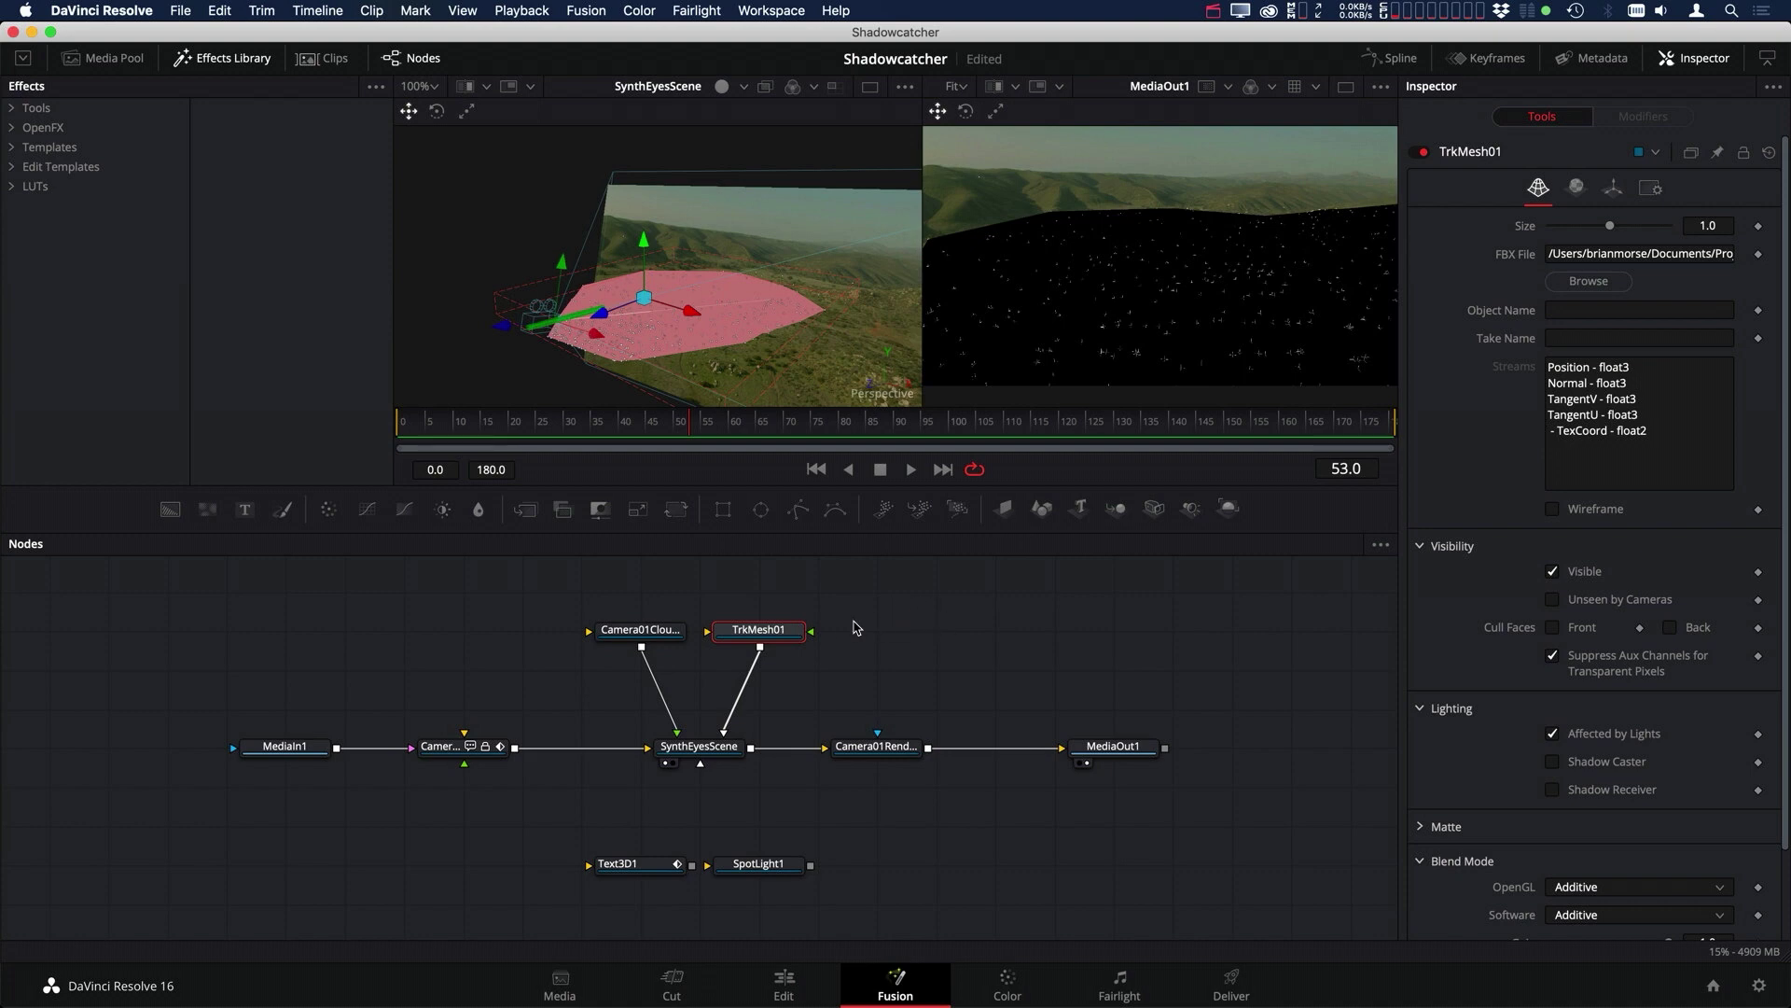
click(893, 752)
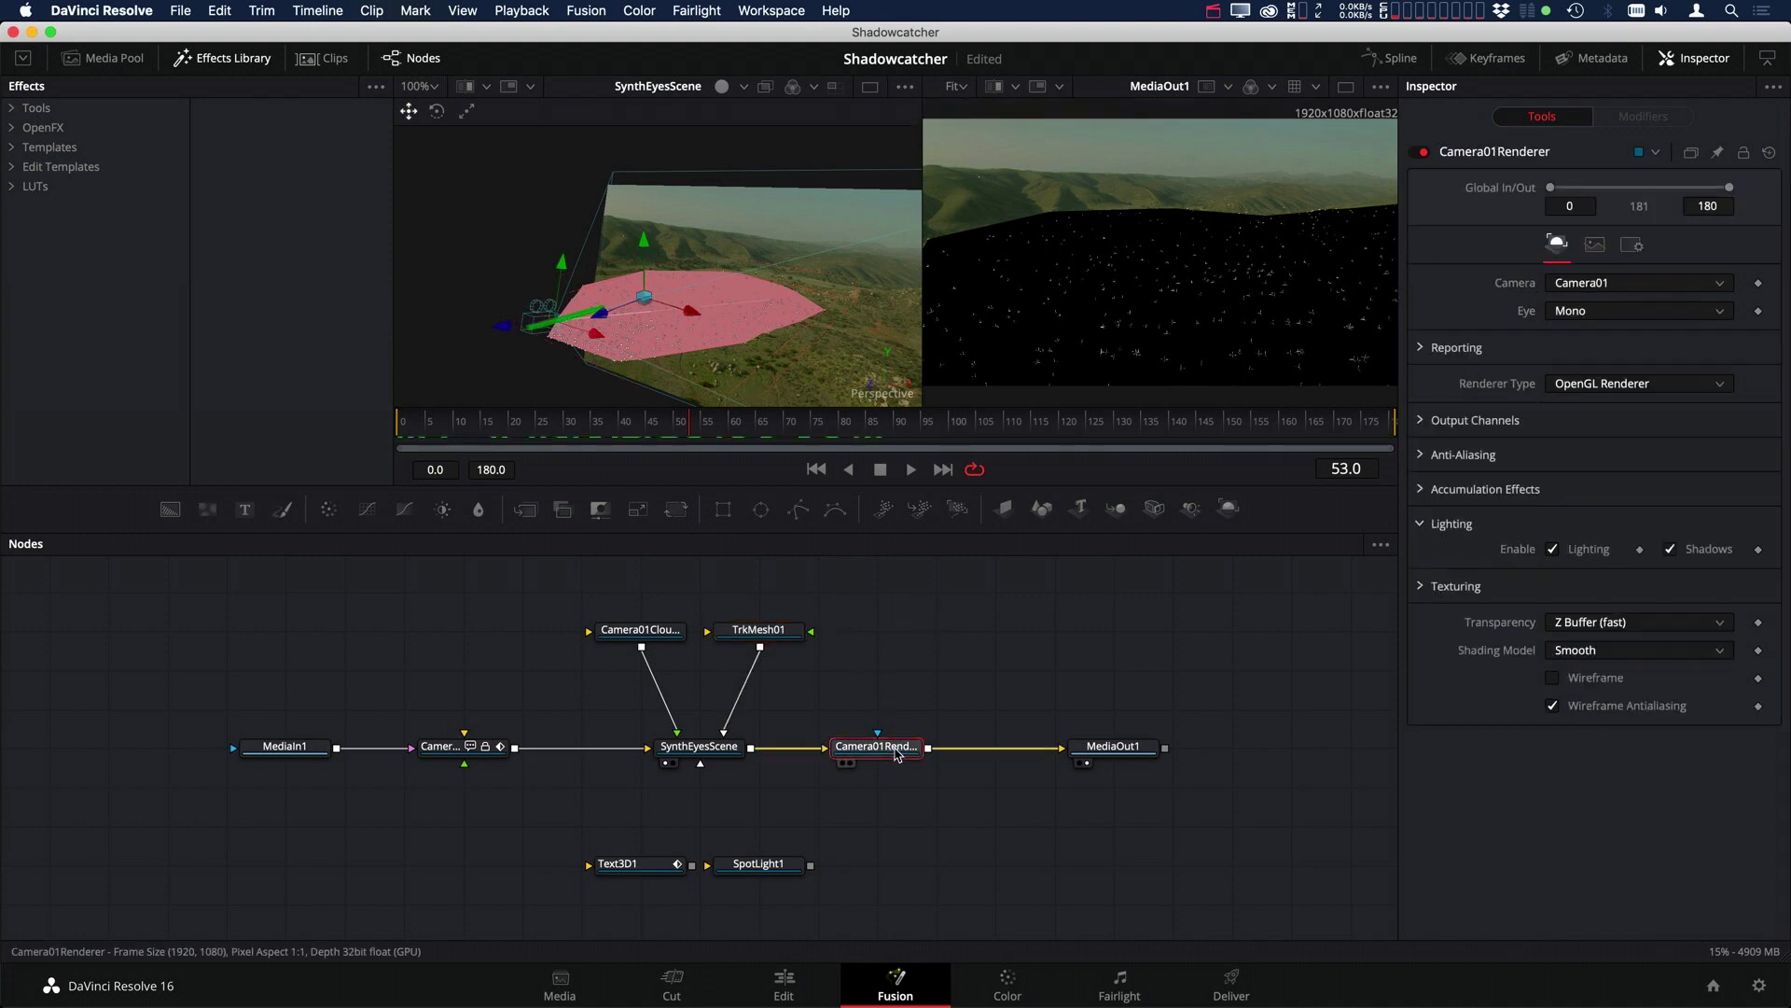
click(1112, 747)
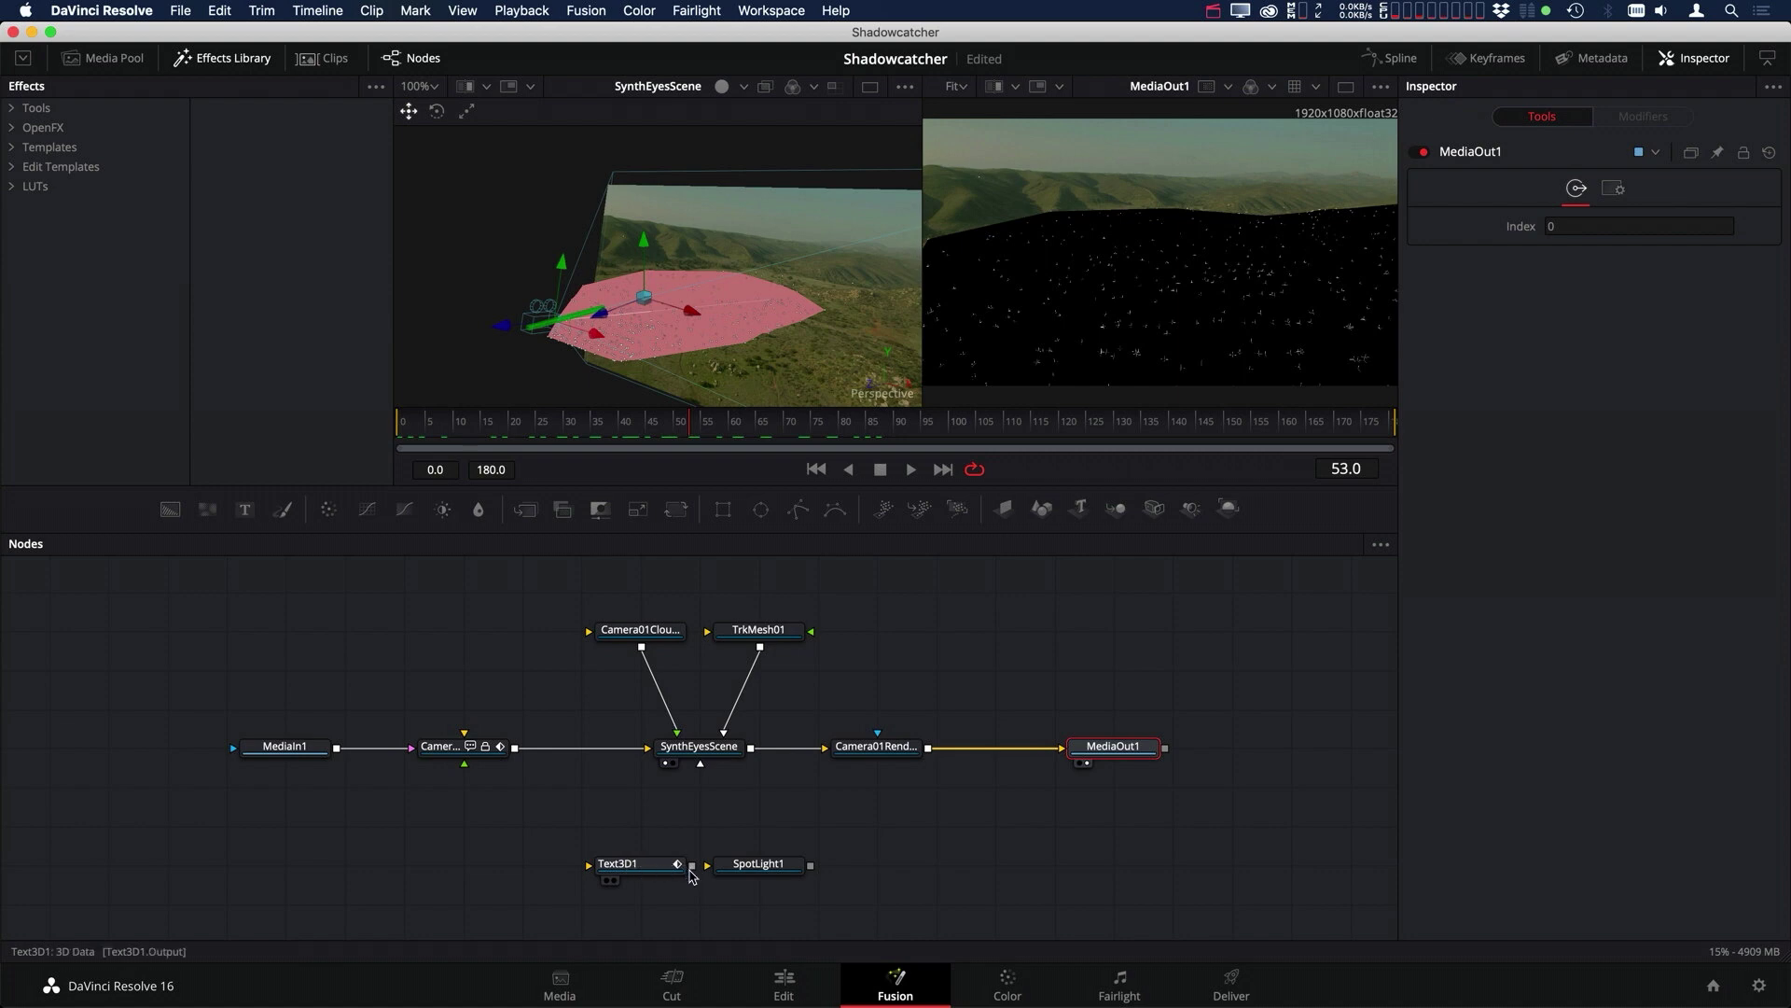
- Wire the Text3D1 and SpotLight1 outputs into the SynthEyesScene inputs
drag(692, 866, 691, 752)
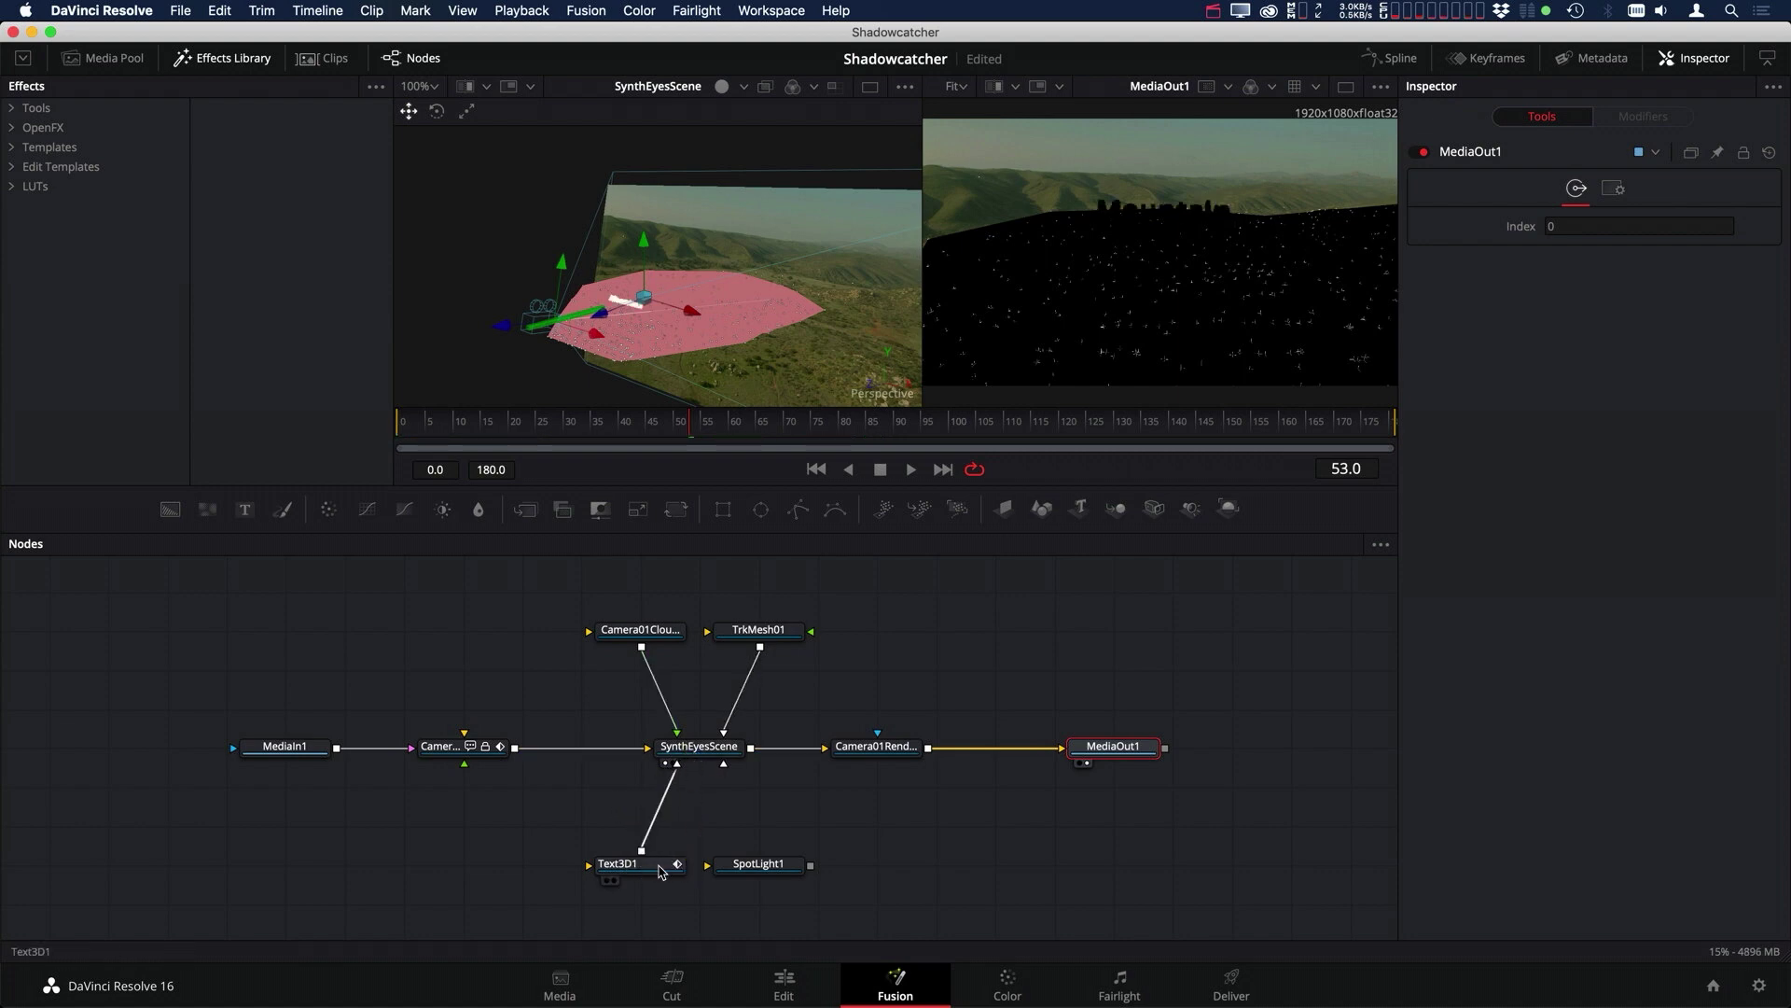
drag(811, 865, 722, 757)
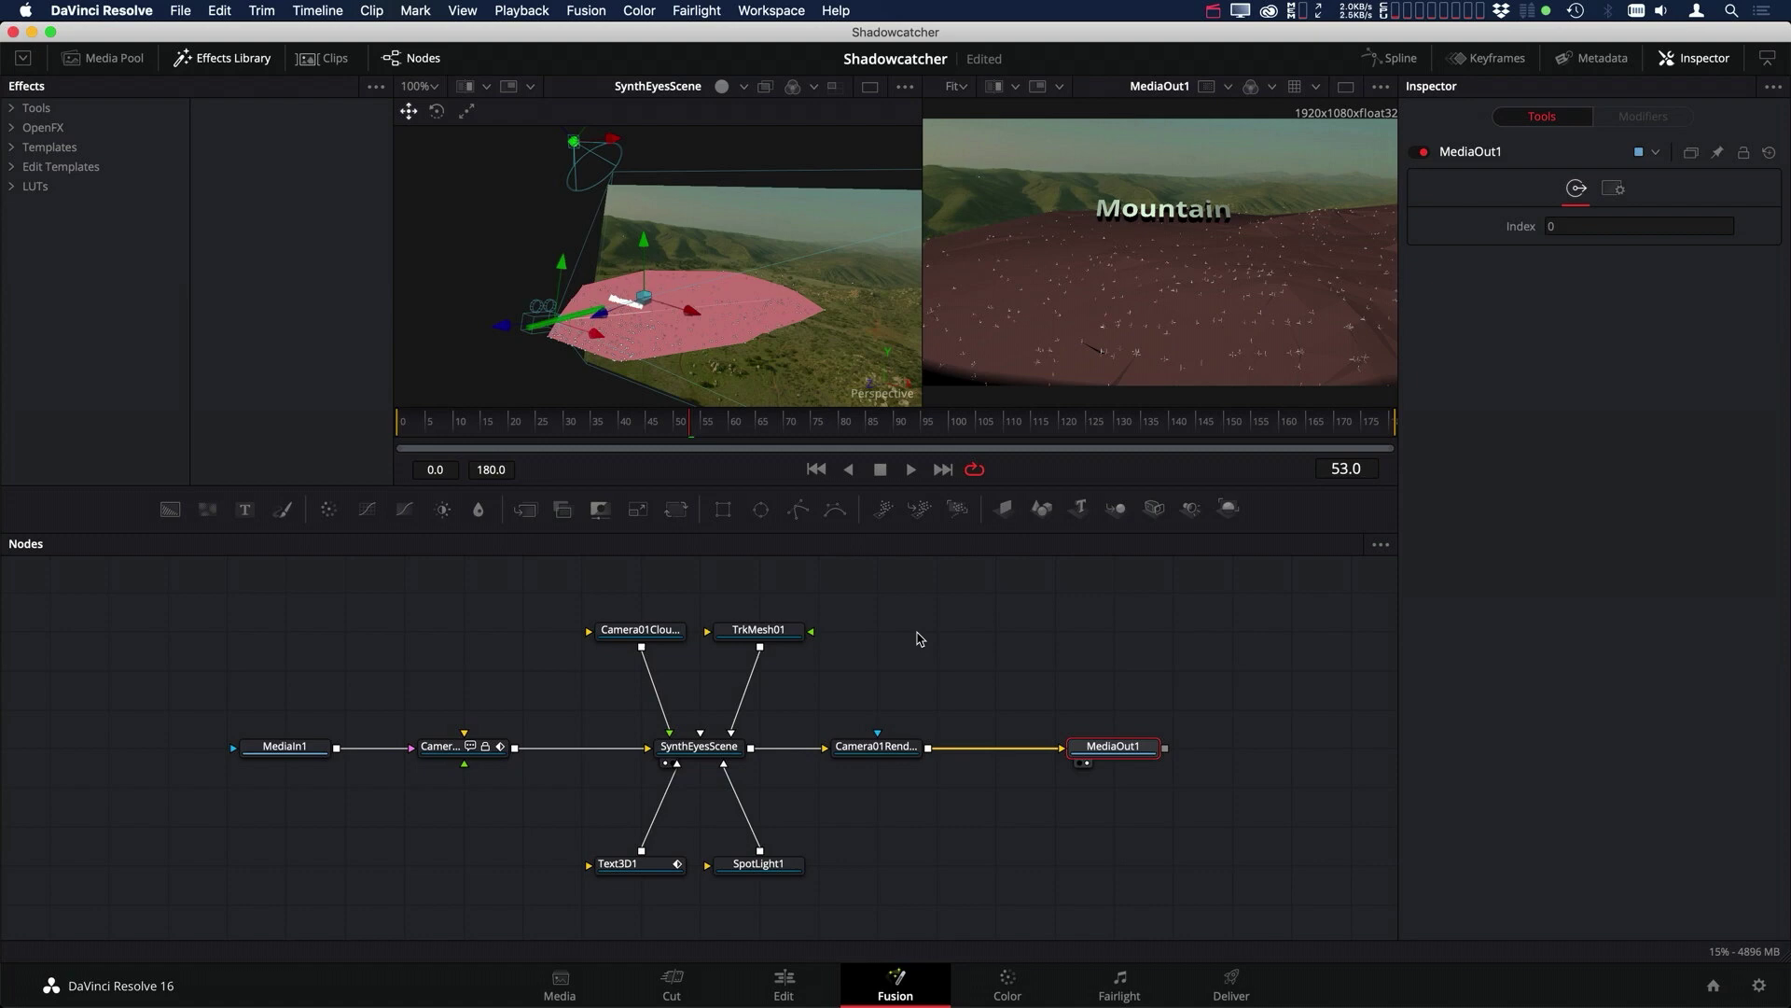
- Disconnect MediaIn1 from the camera and merge it with Camera01Renderer, swapping inputs so the footage is background
drag(411, 747, 304, 598)
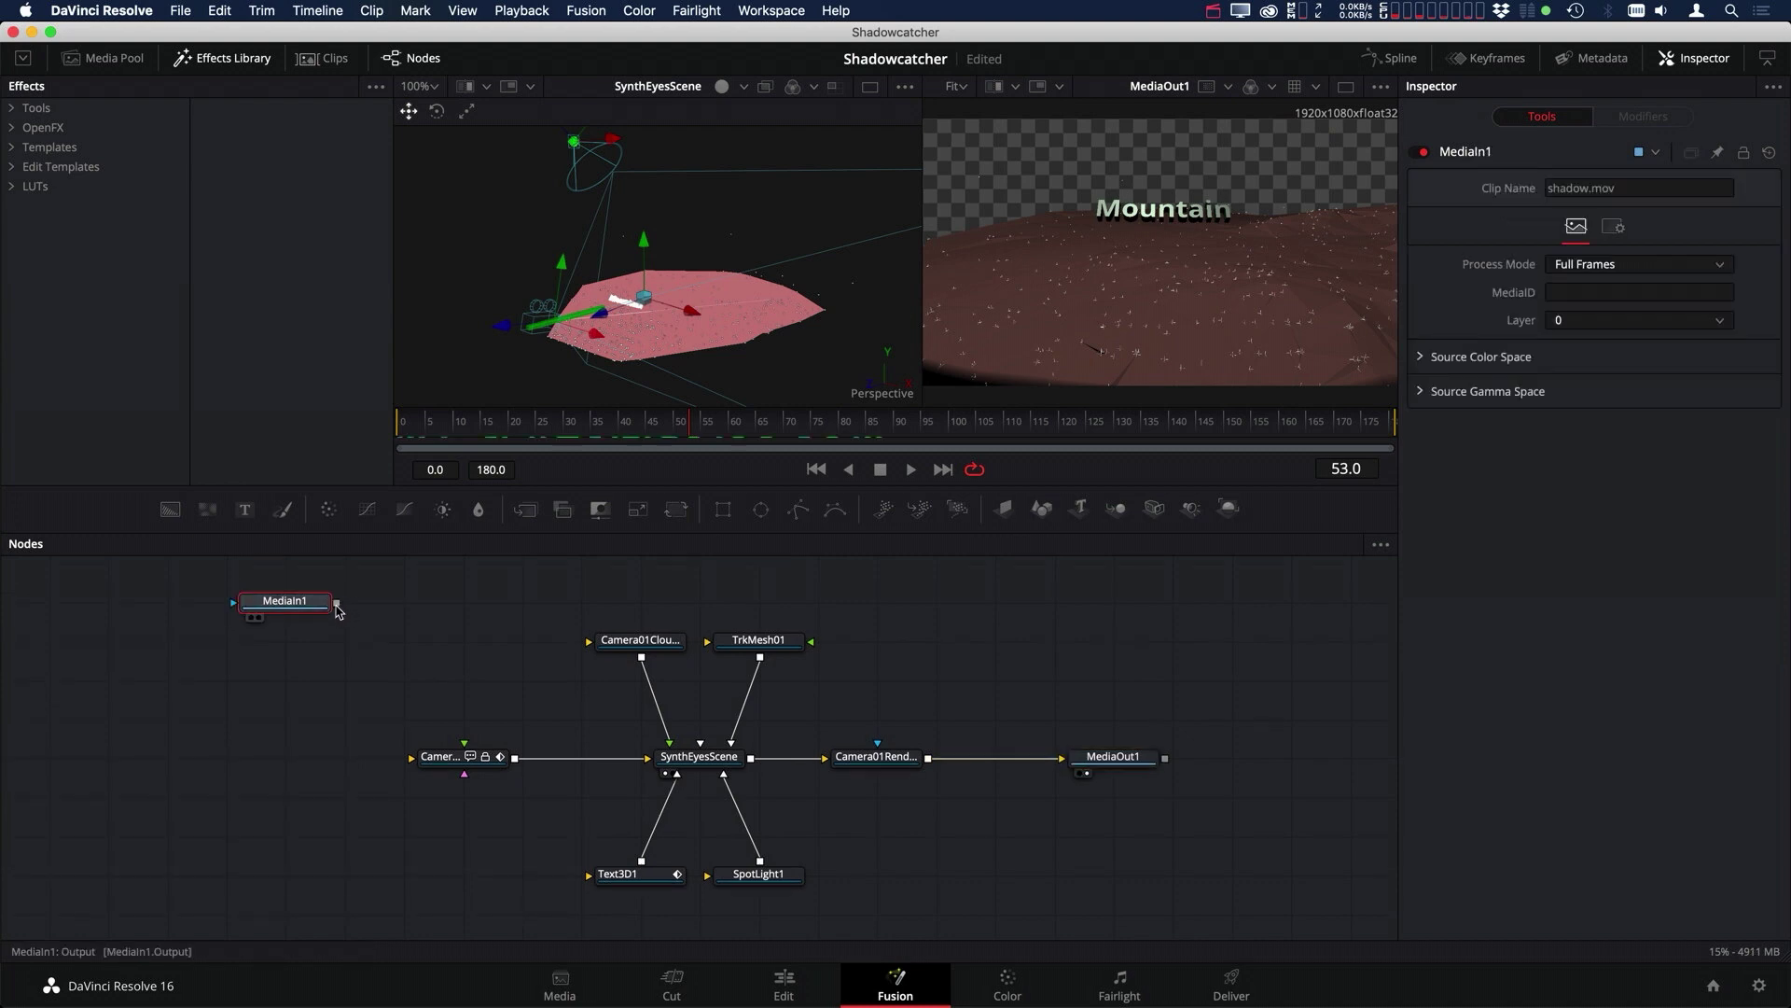
drag(338, 606, 930, 763)
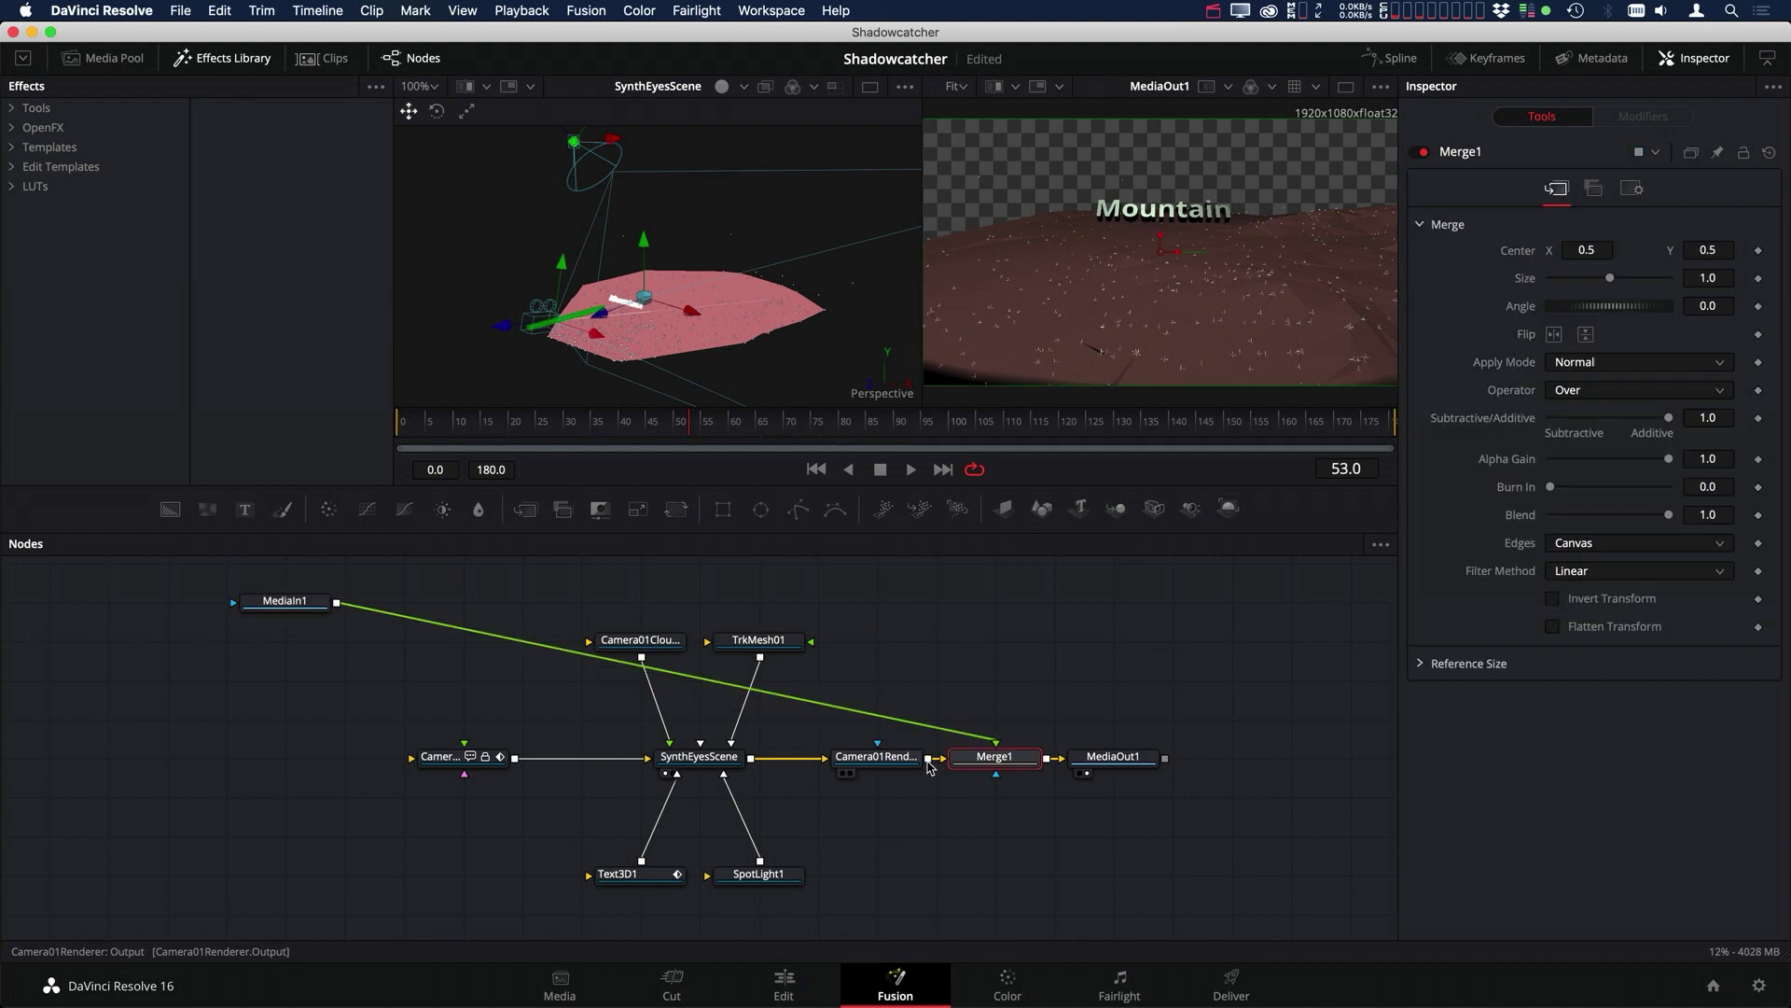
right_click(998, 759)
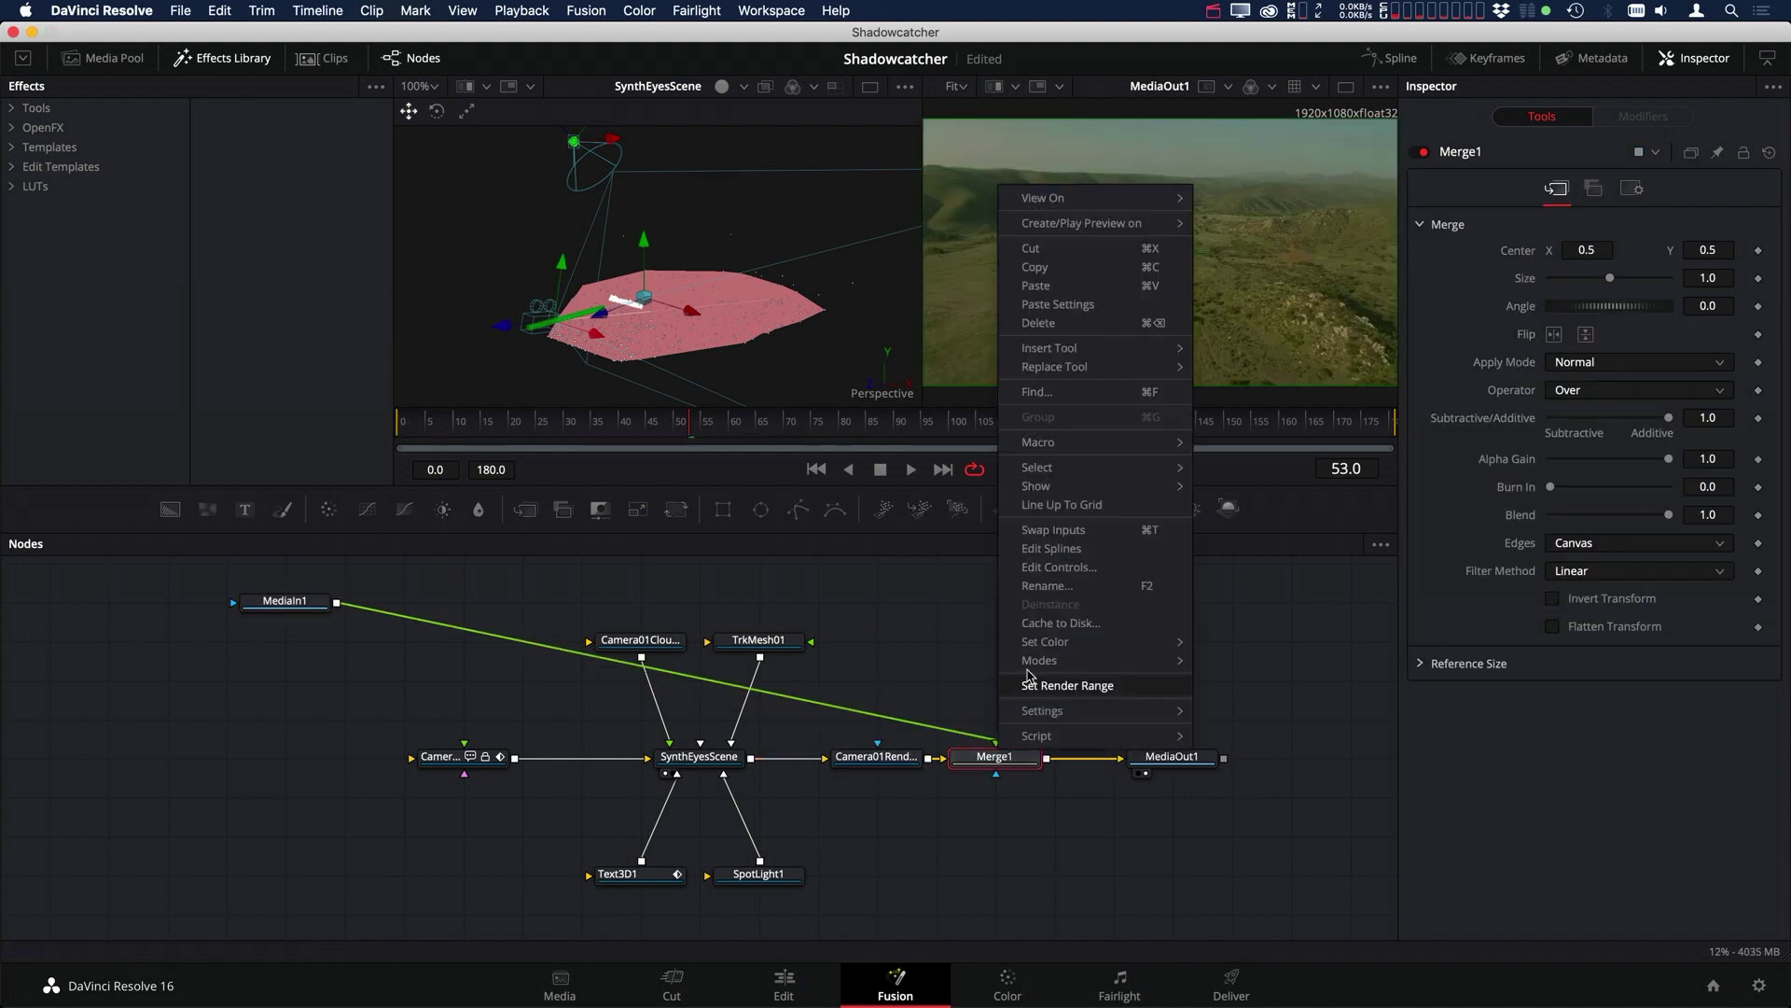
click(1052, 530)
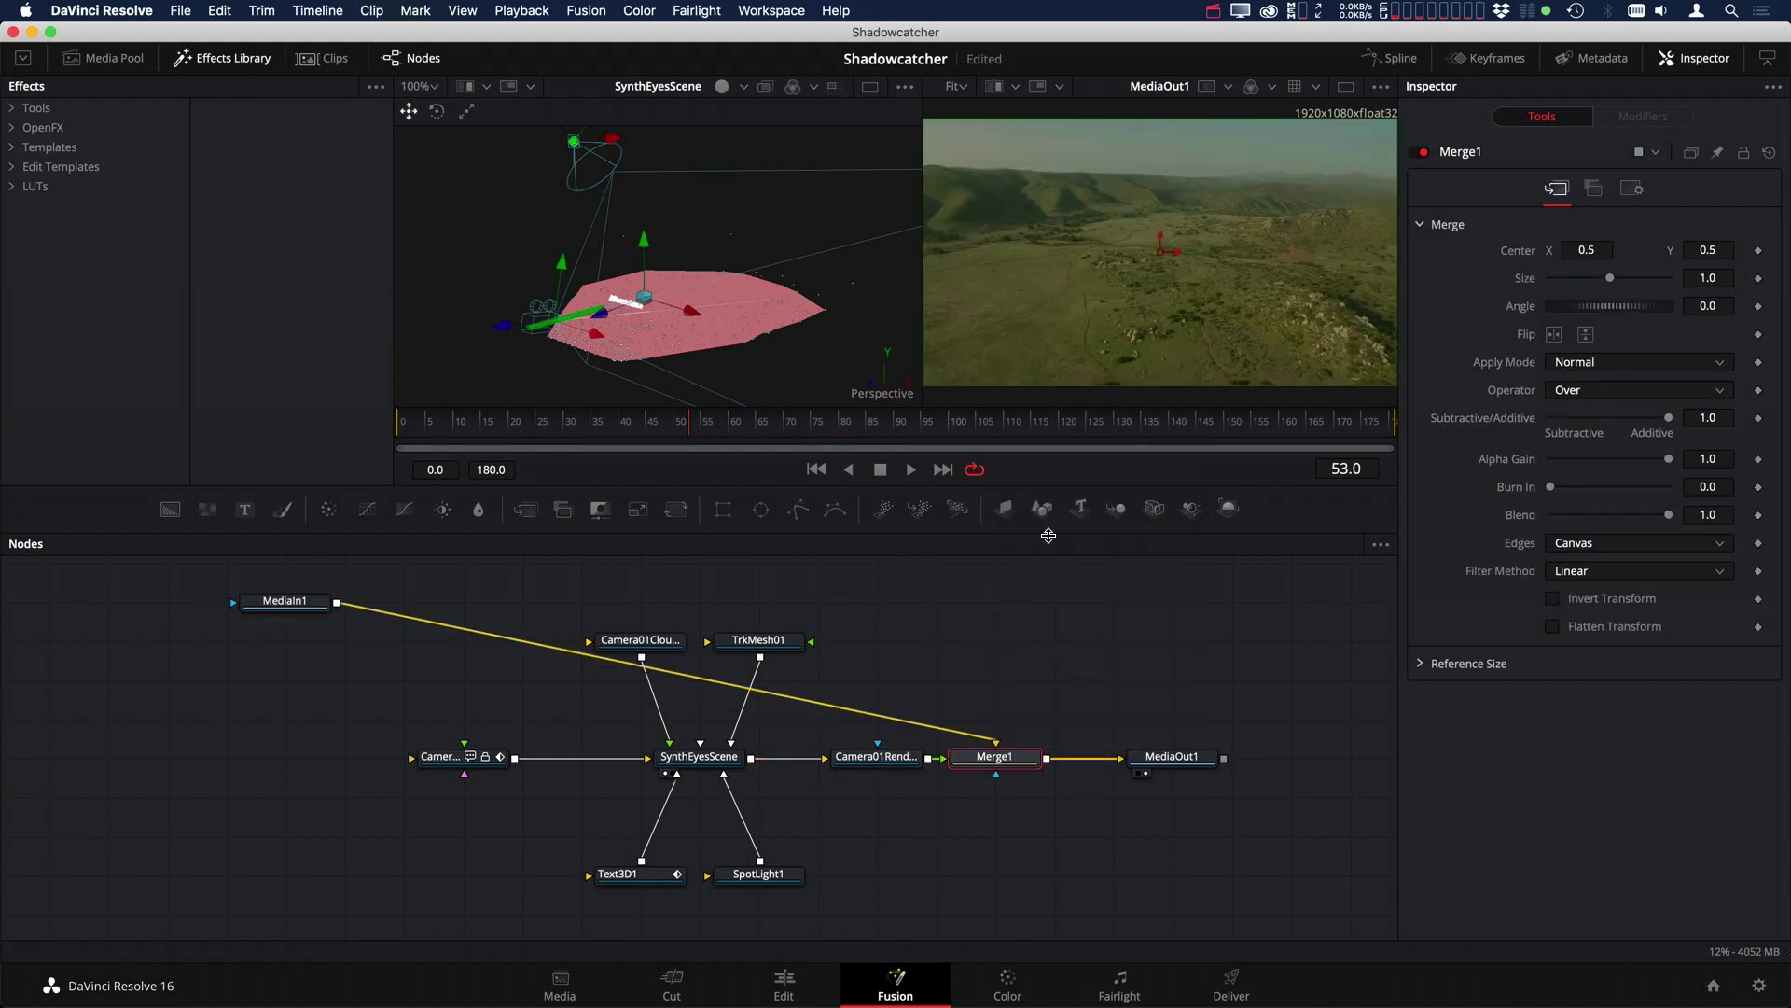
- Route the footage link through a pipe router placed above Merge1
alt+click(809, 707)
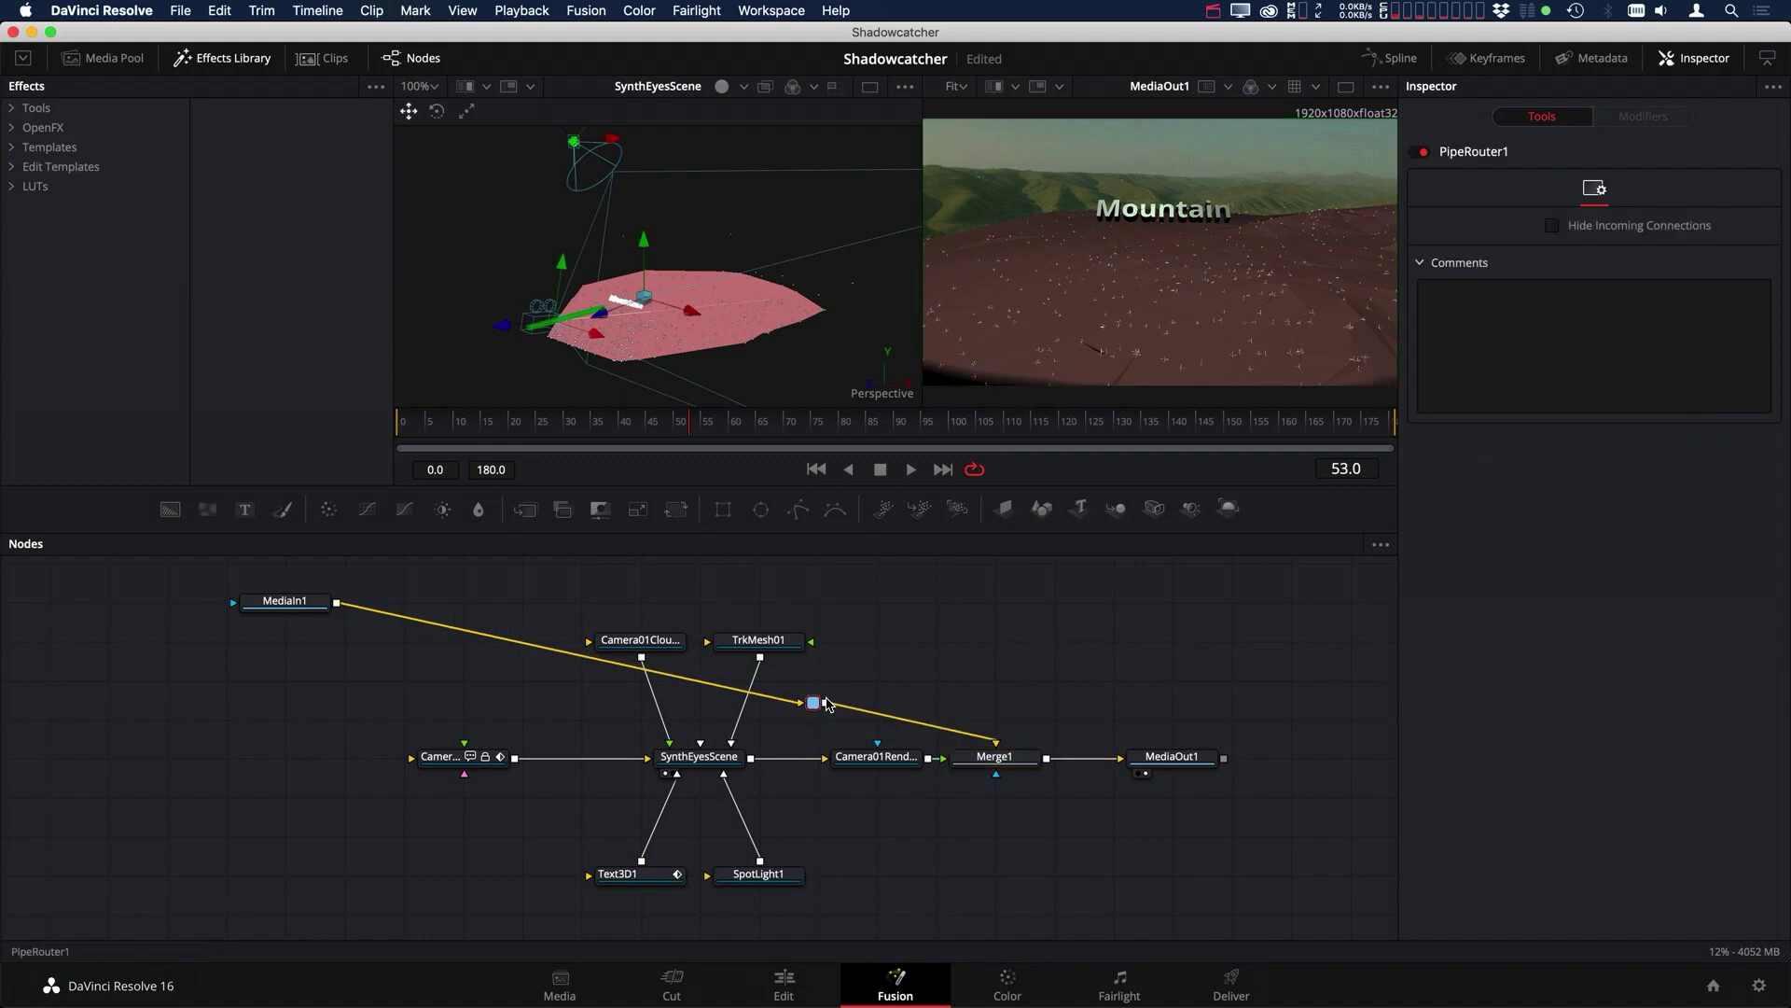
drag(811, 703, 996, 603)
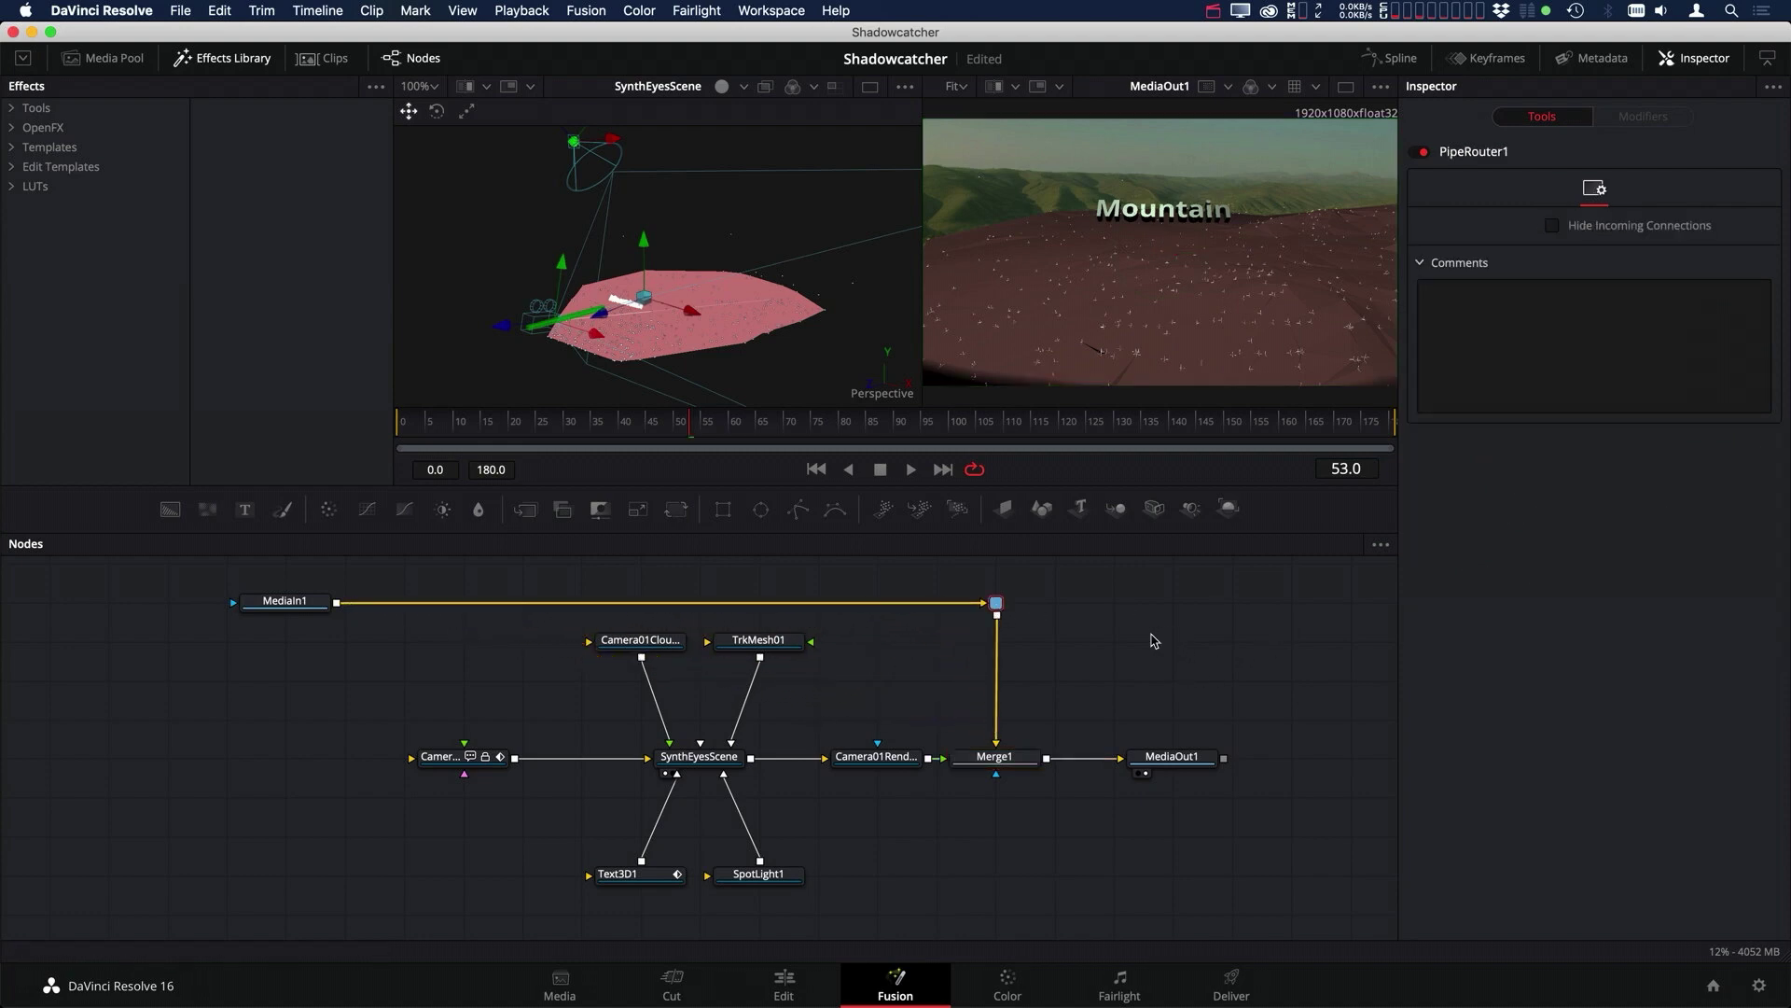
click(890, 762)
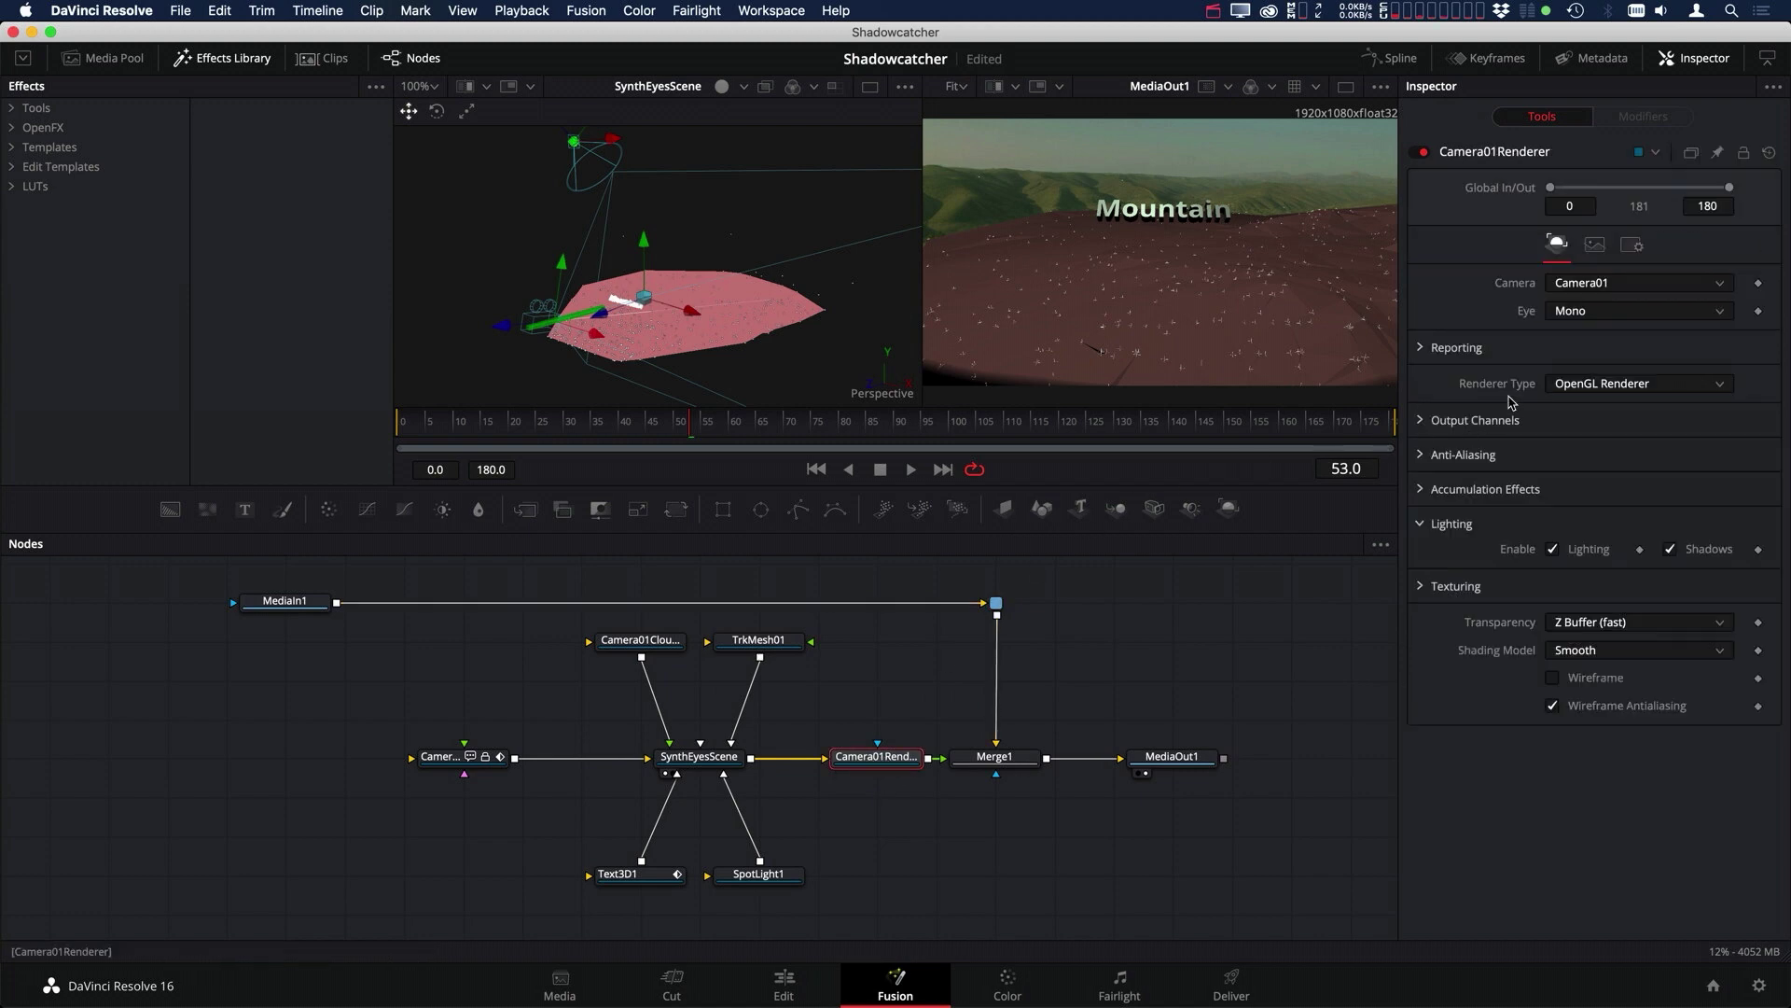
- Change Camera01Renderer's Renderer Type from OpenGL to Software Renderer
click(1590, 389)
click(1602, 459)
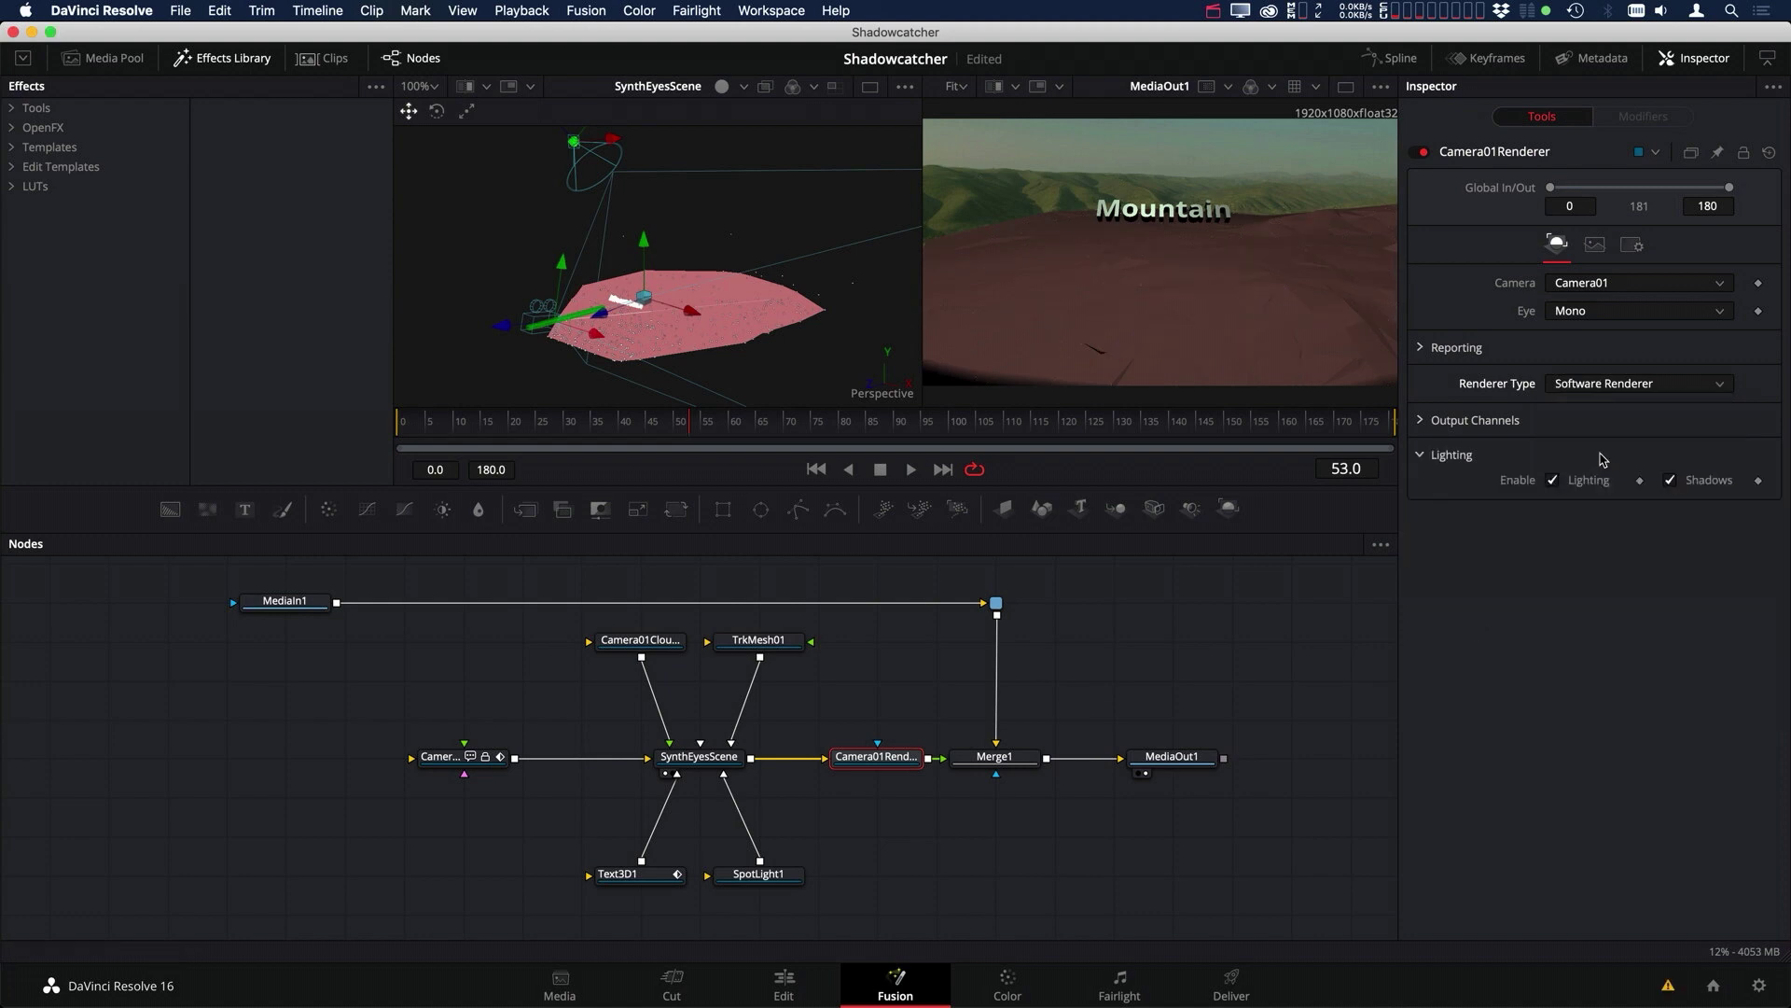
- Make TrkMesh01 a shadow receiver with white diffuse, Receives Lighting off, Receives Shadows on, and view Camera01Renderer
click(763, 644)
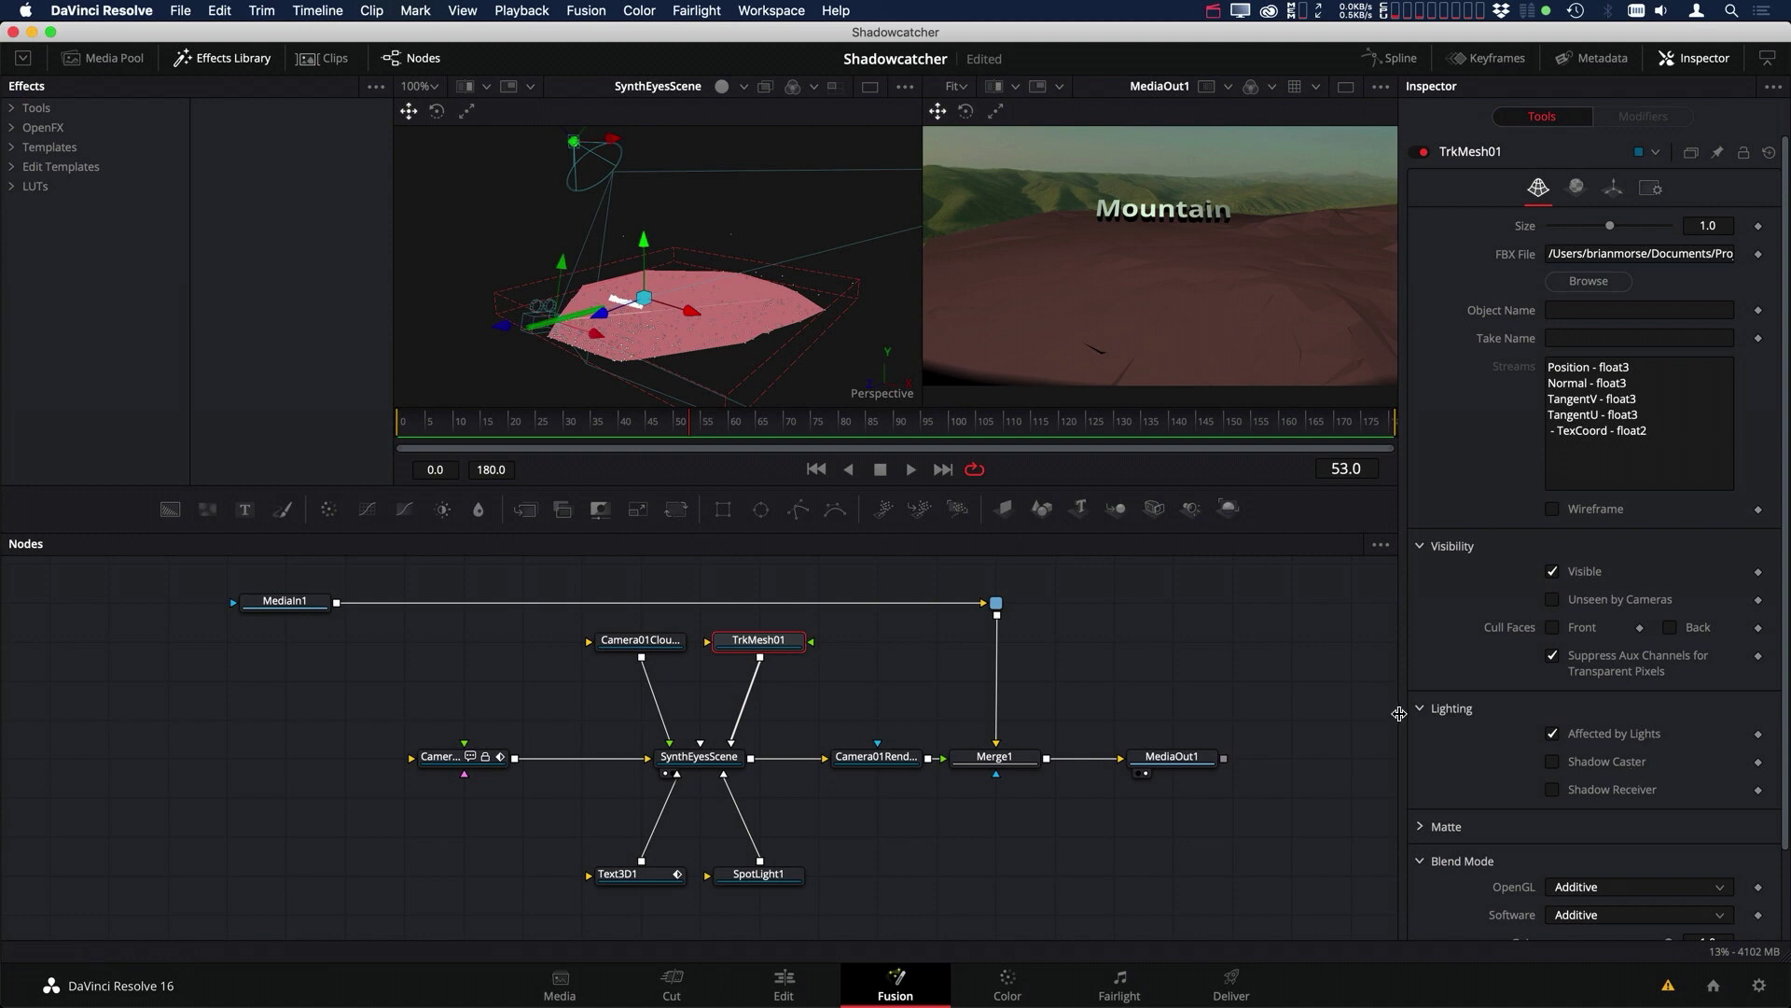
click(1552, 791)
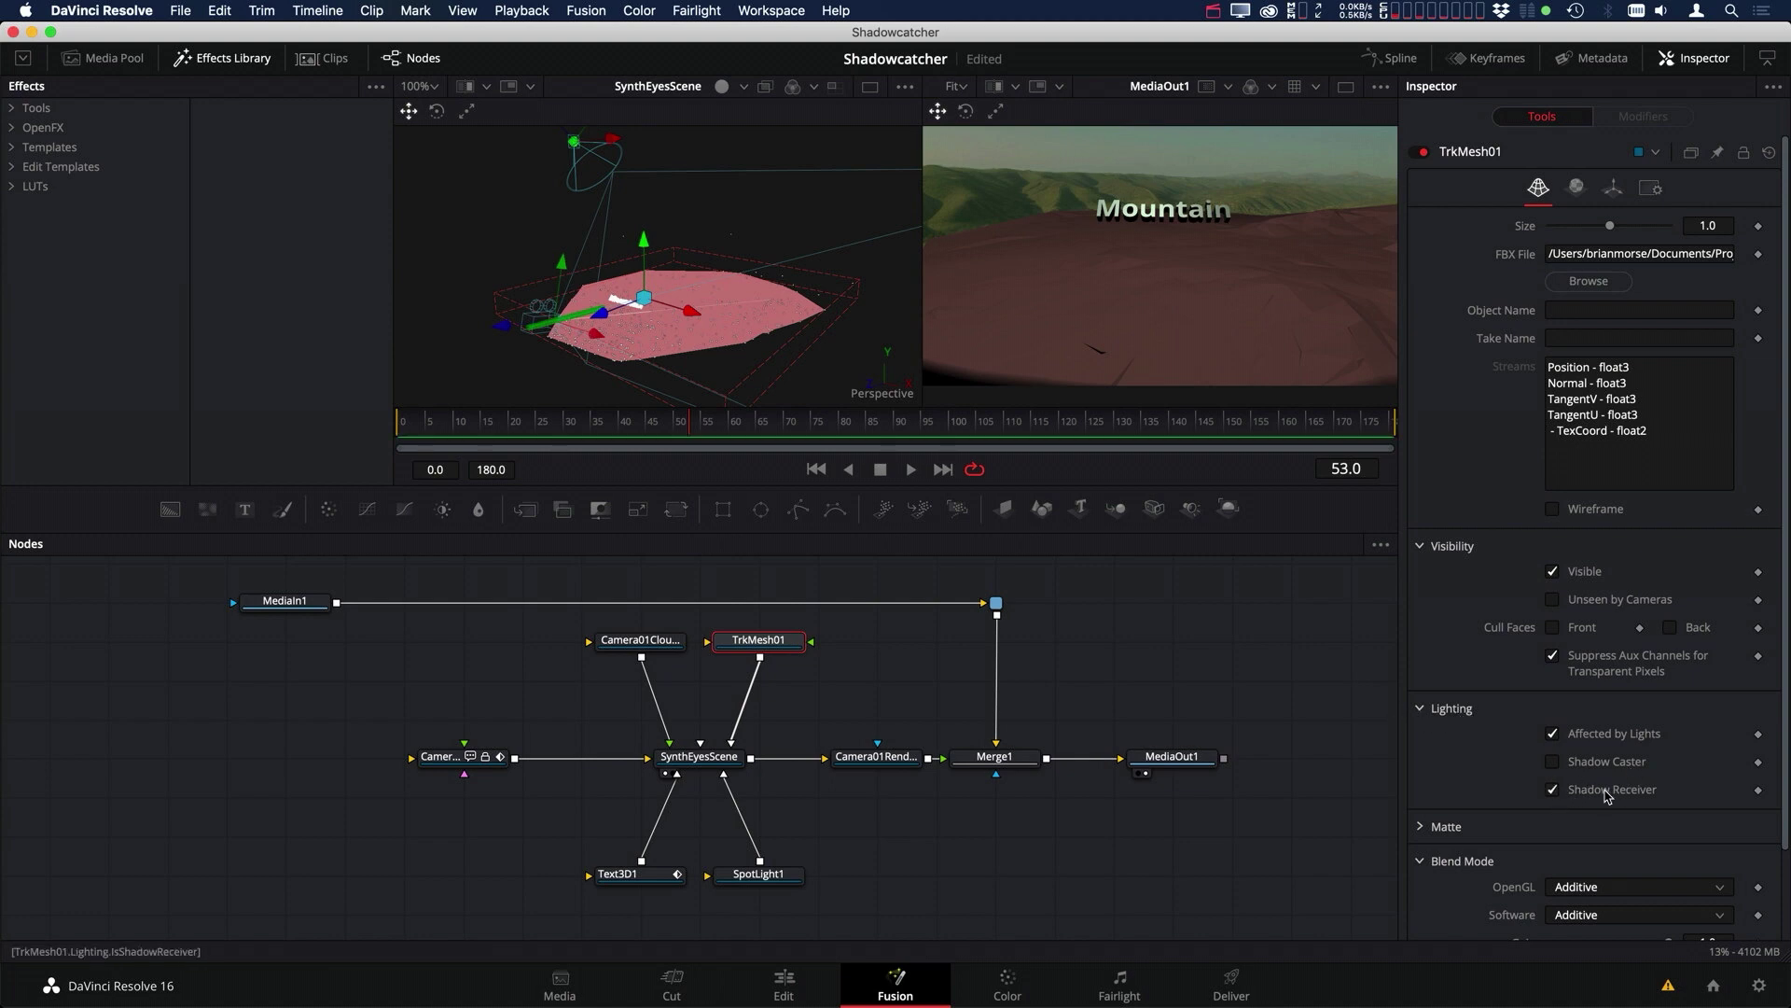
click(1576, 187)
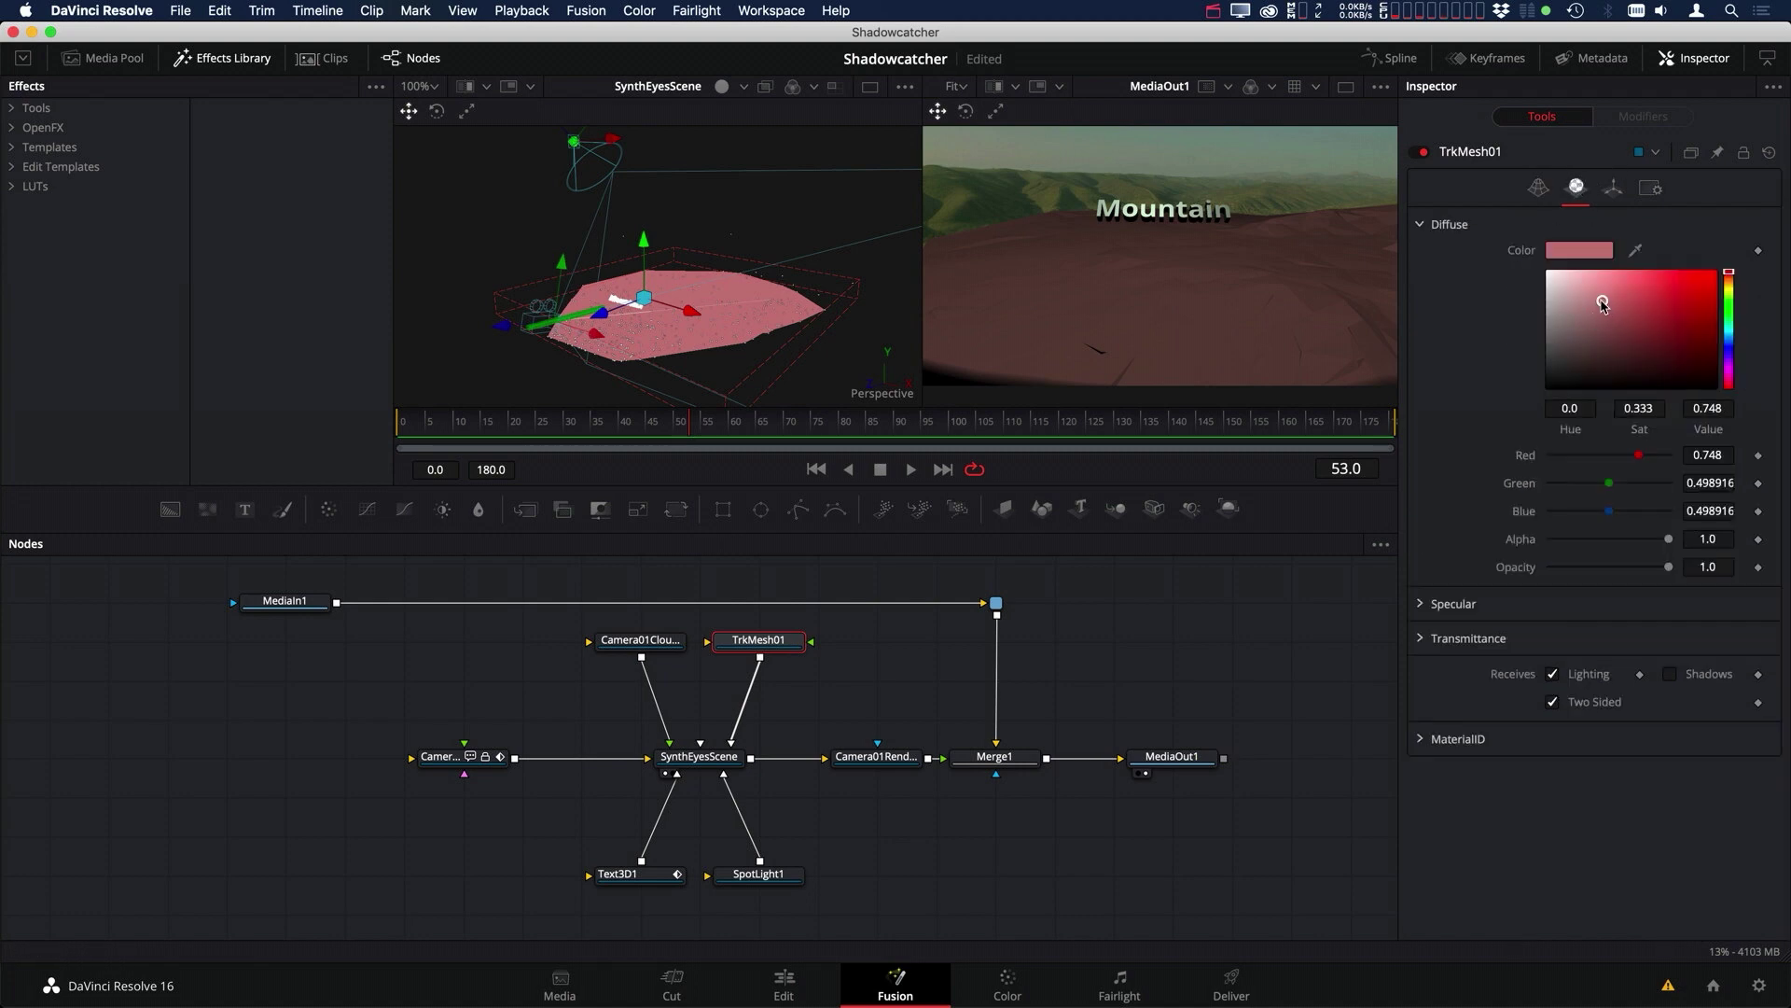
drag(1602, 304, 1487, 228)
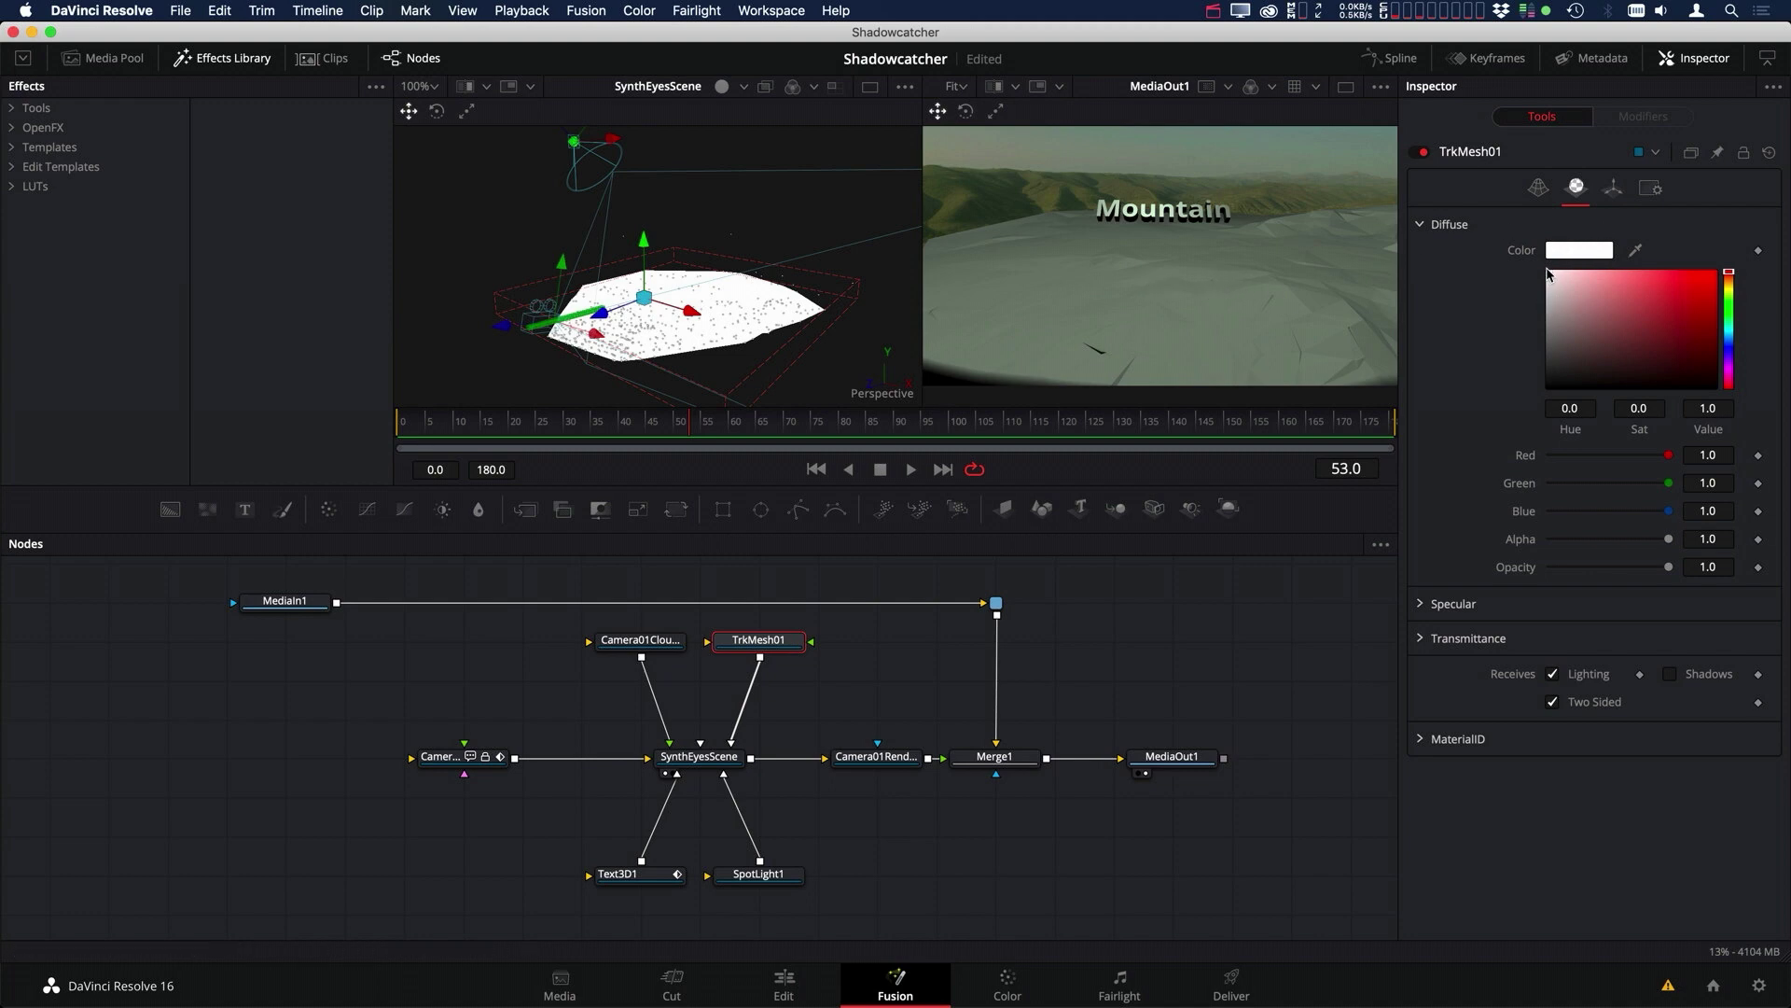
click(1554, 675)
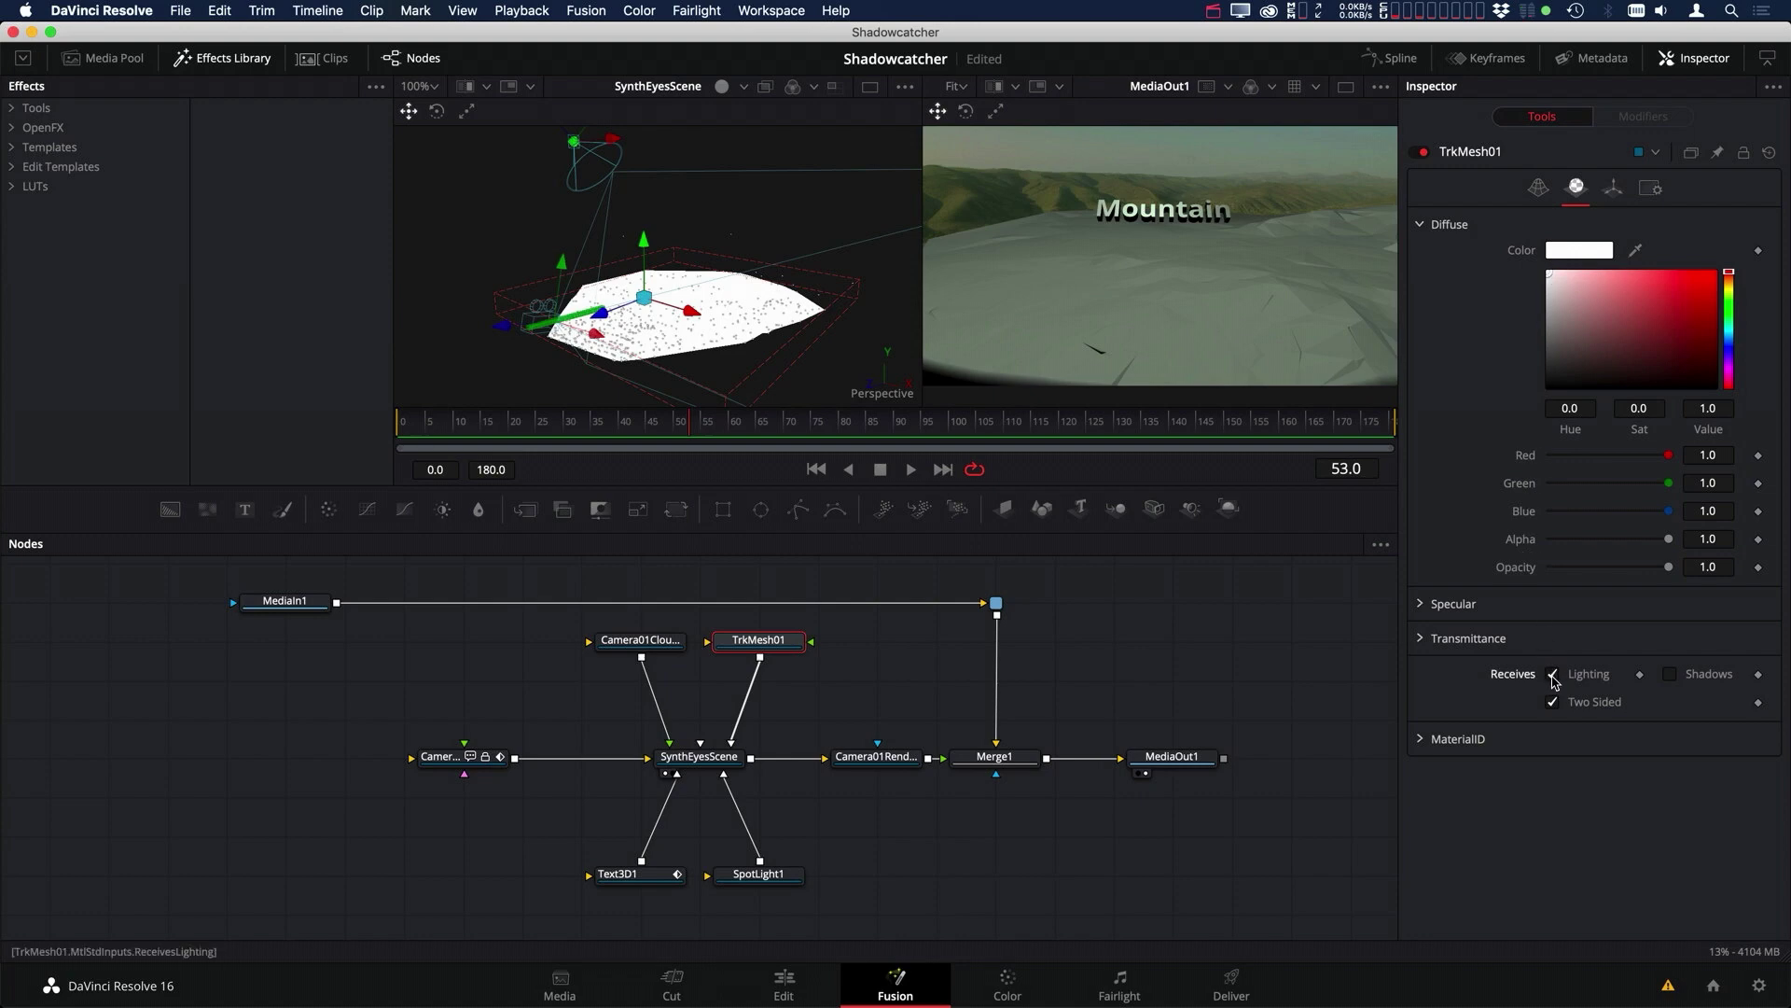
click(1670, 675)
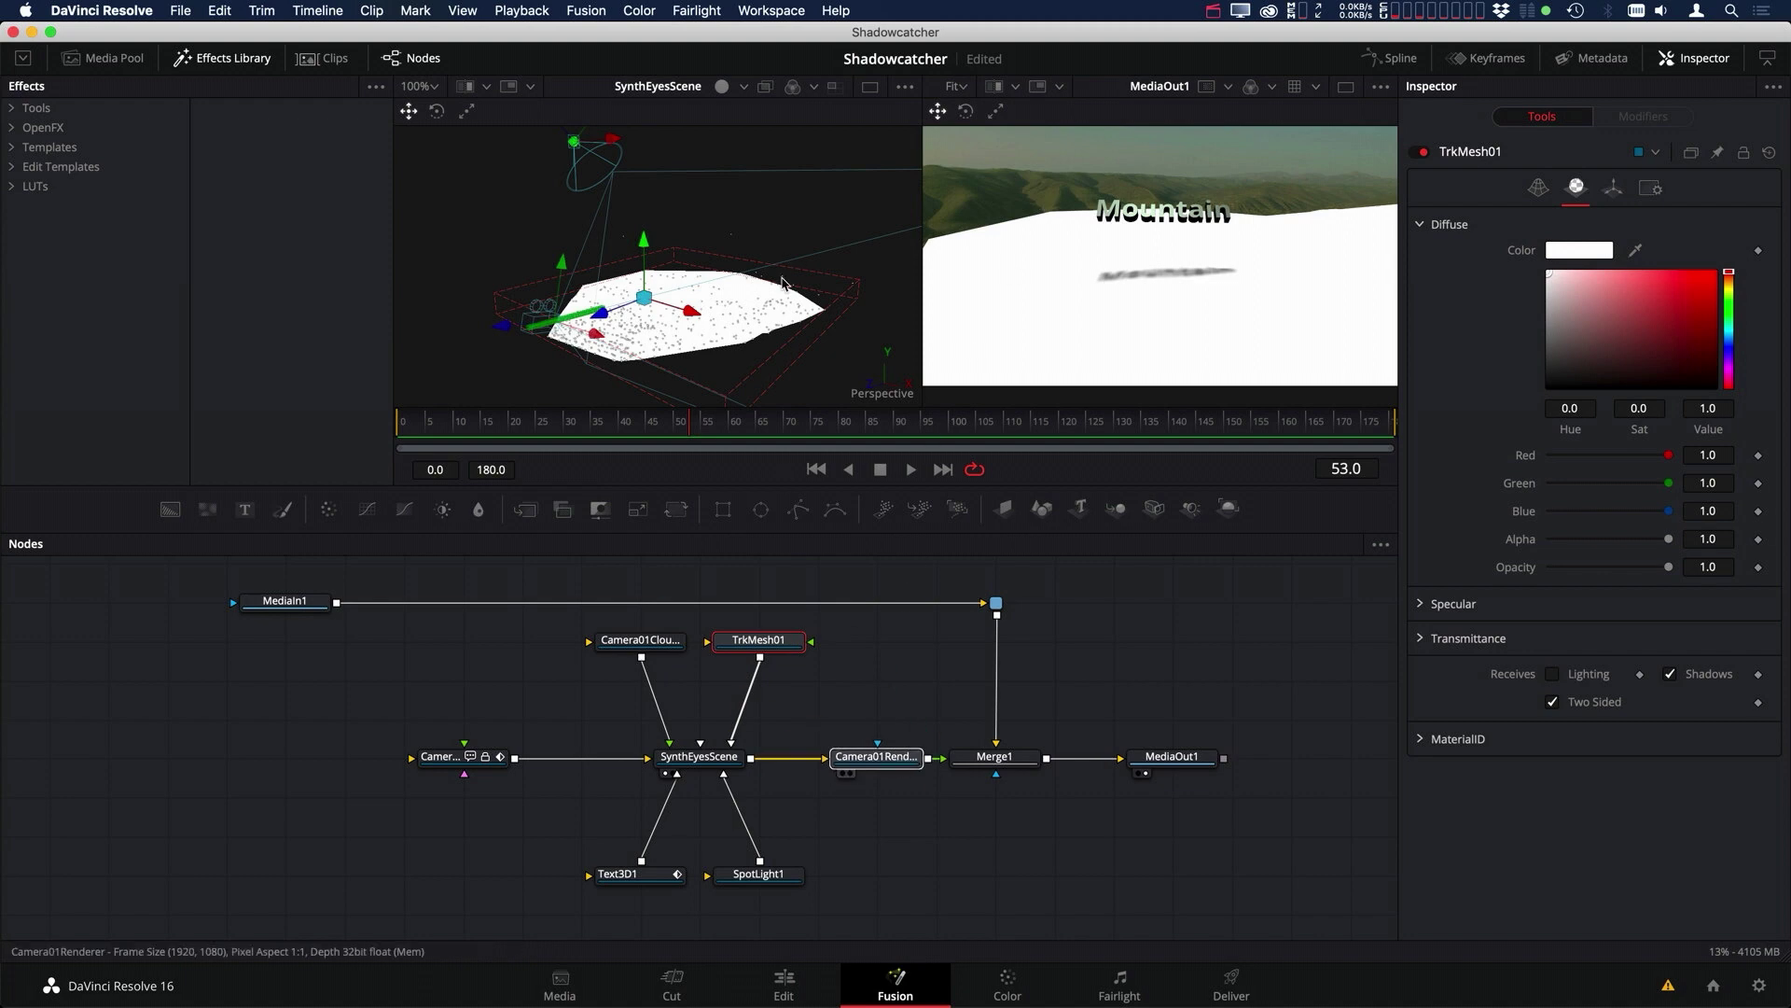
drag(782, 283, 784, 289)
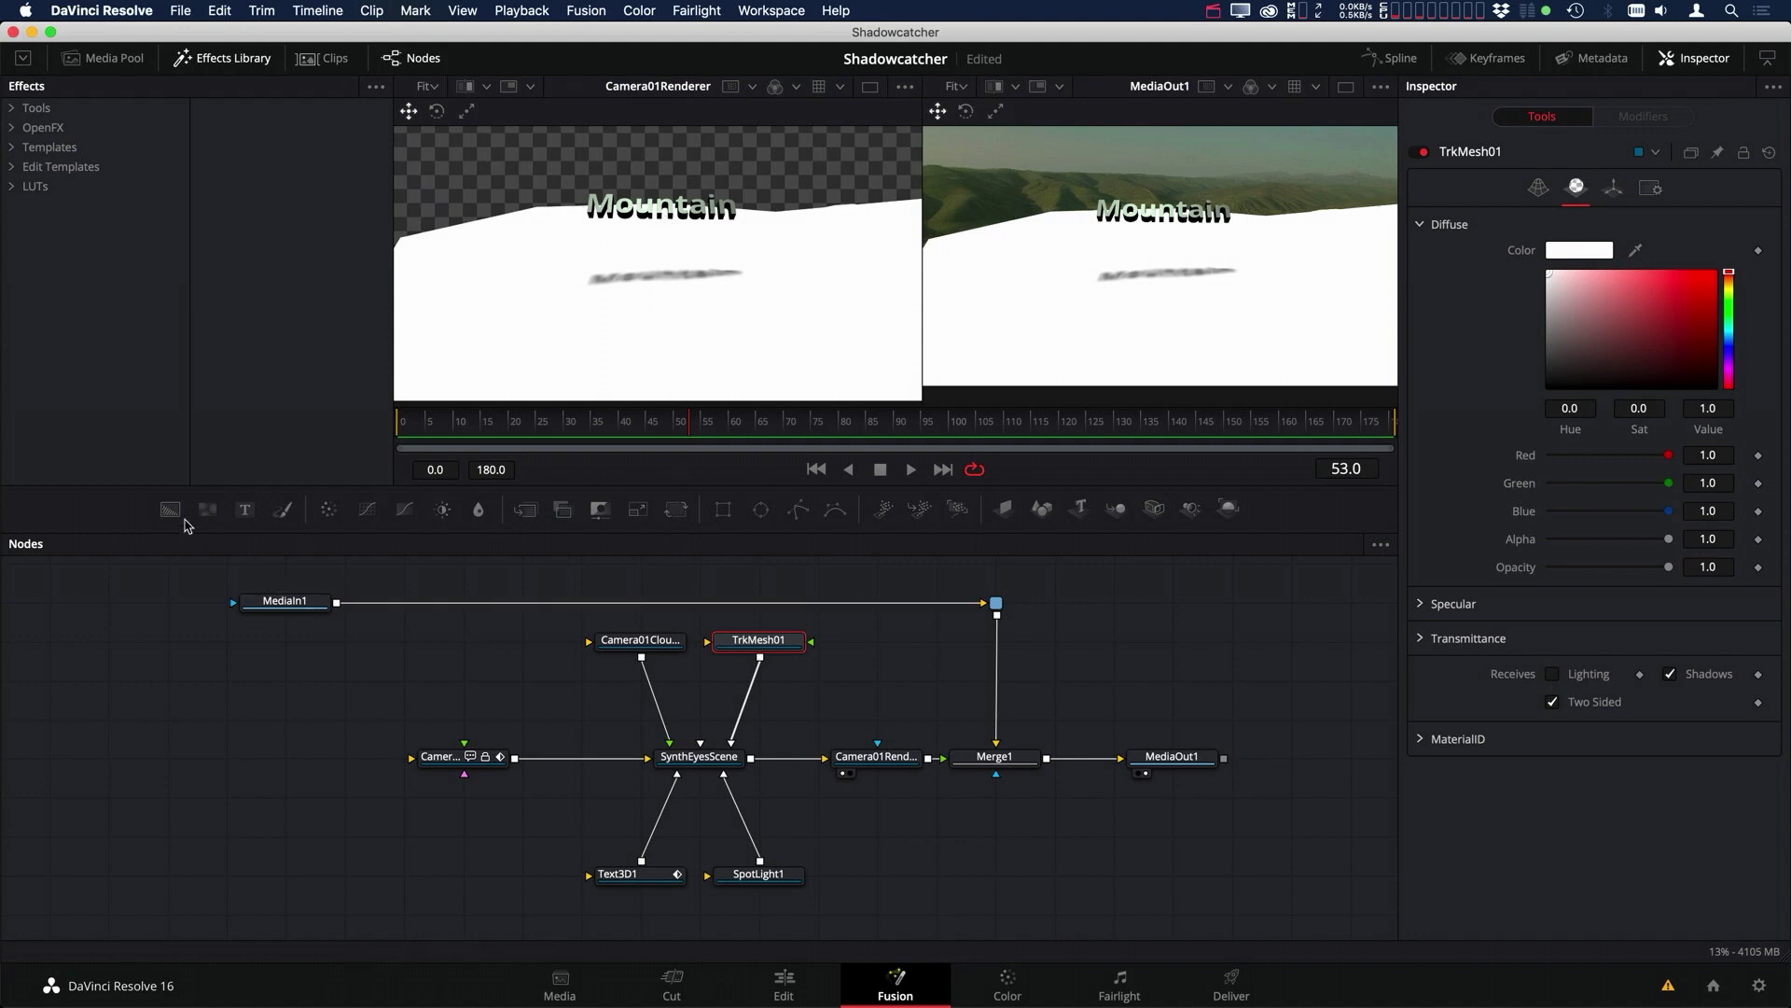
- Add a Background1 node set to white and connect it to the Camera input
drag(184, 522, 274, 756)
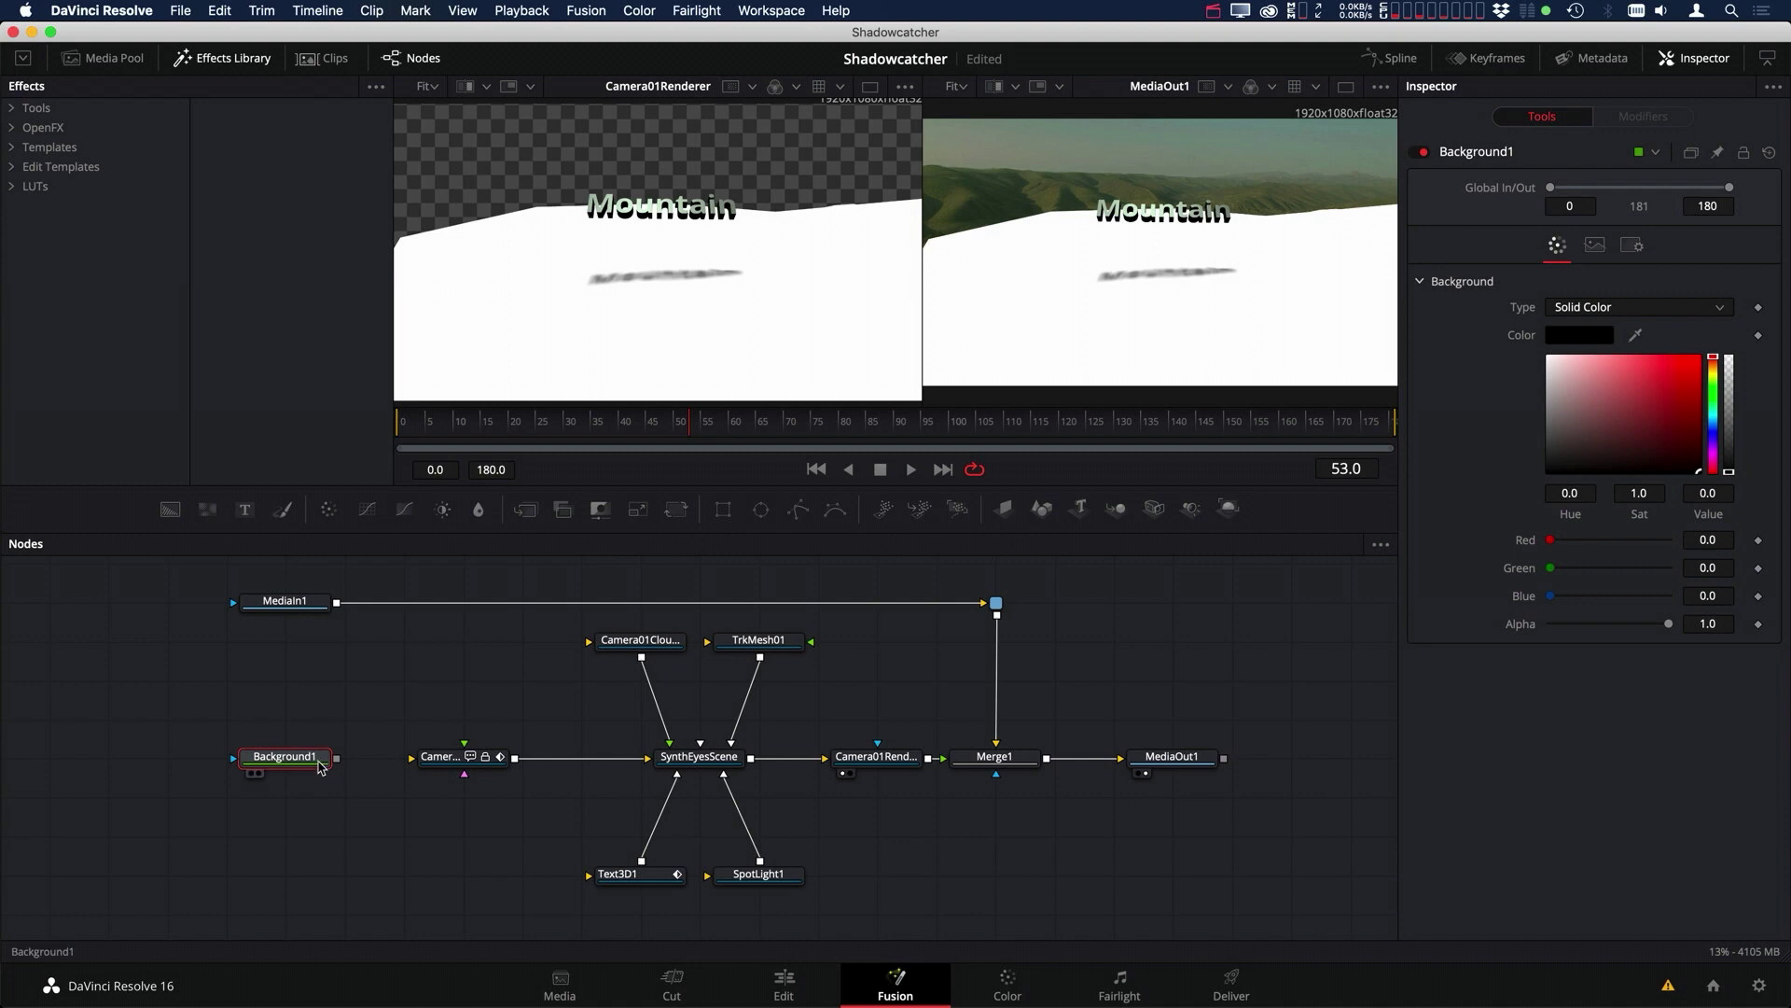
drag(1621, 414, 1546, 355)
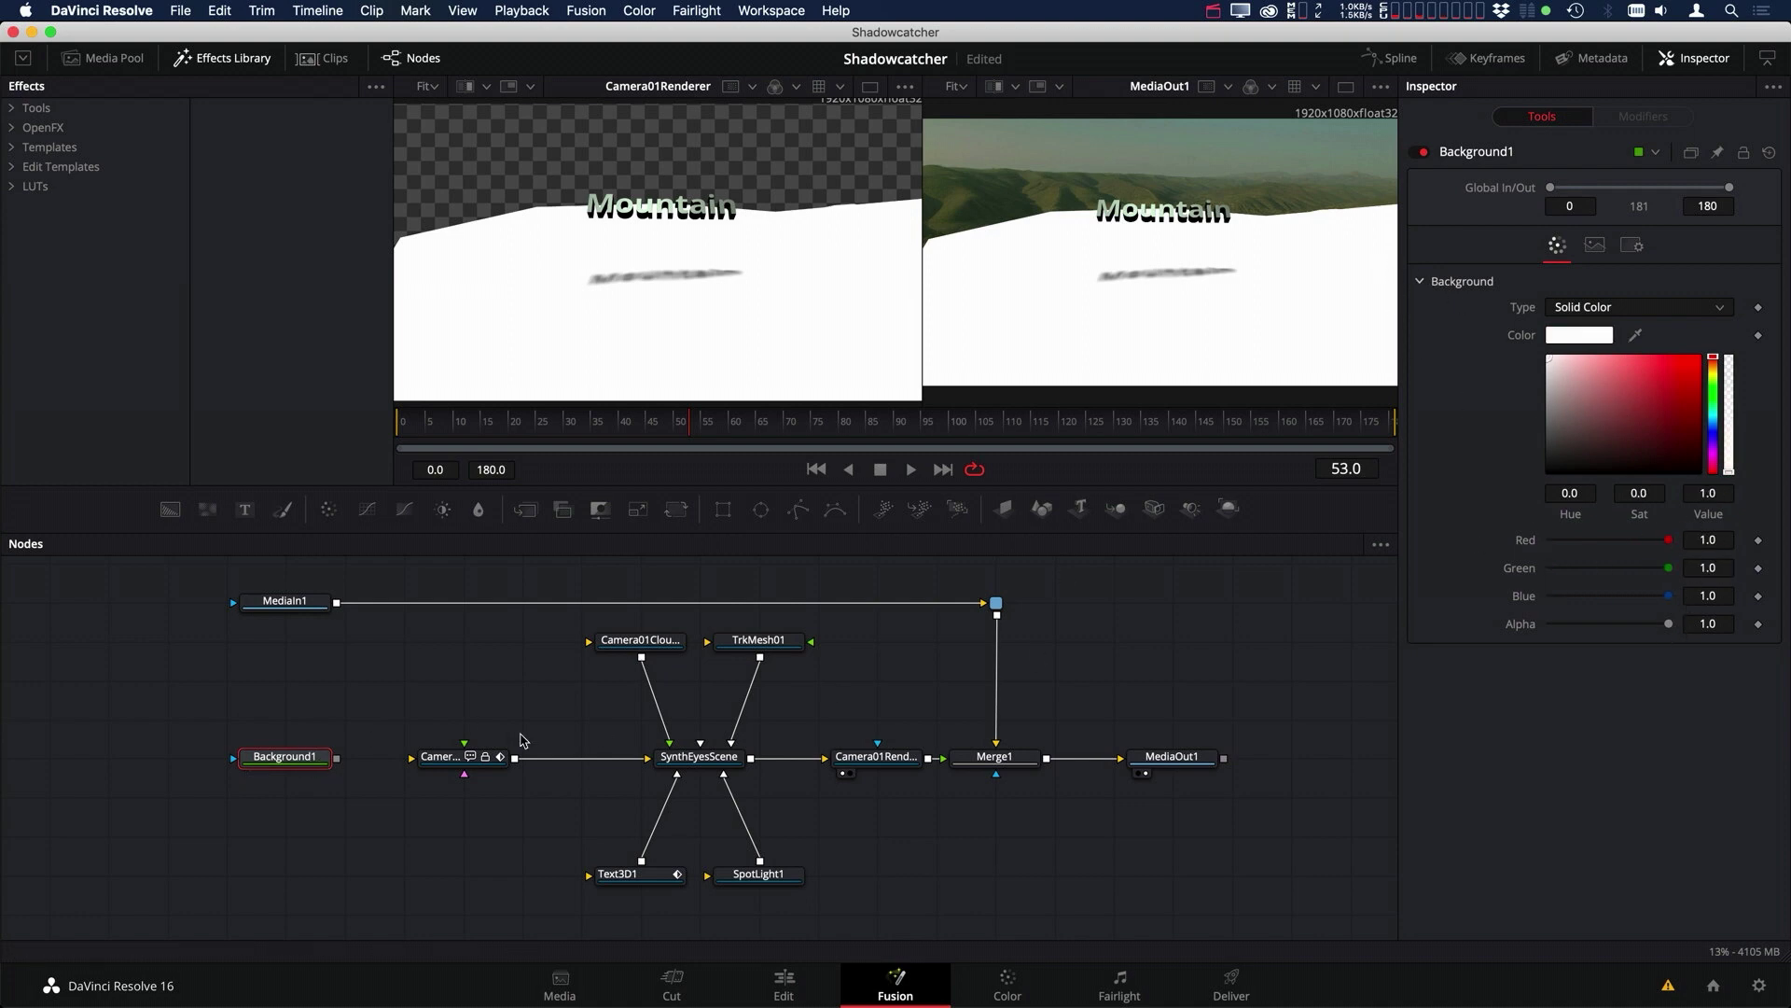
drag(336, 758, 441, 767)
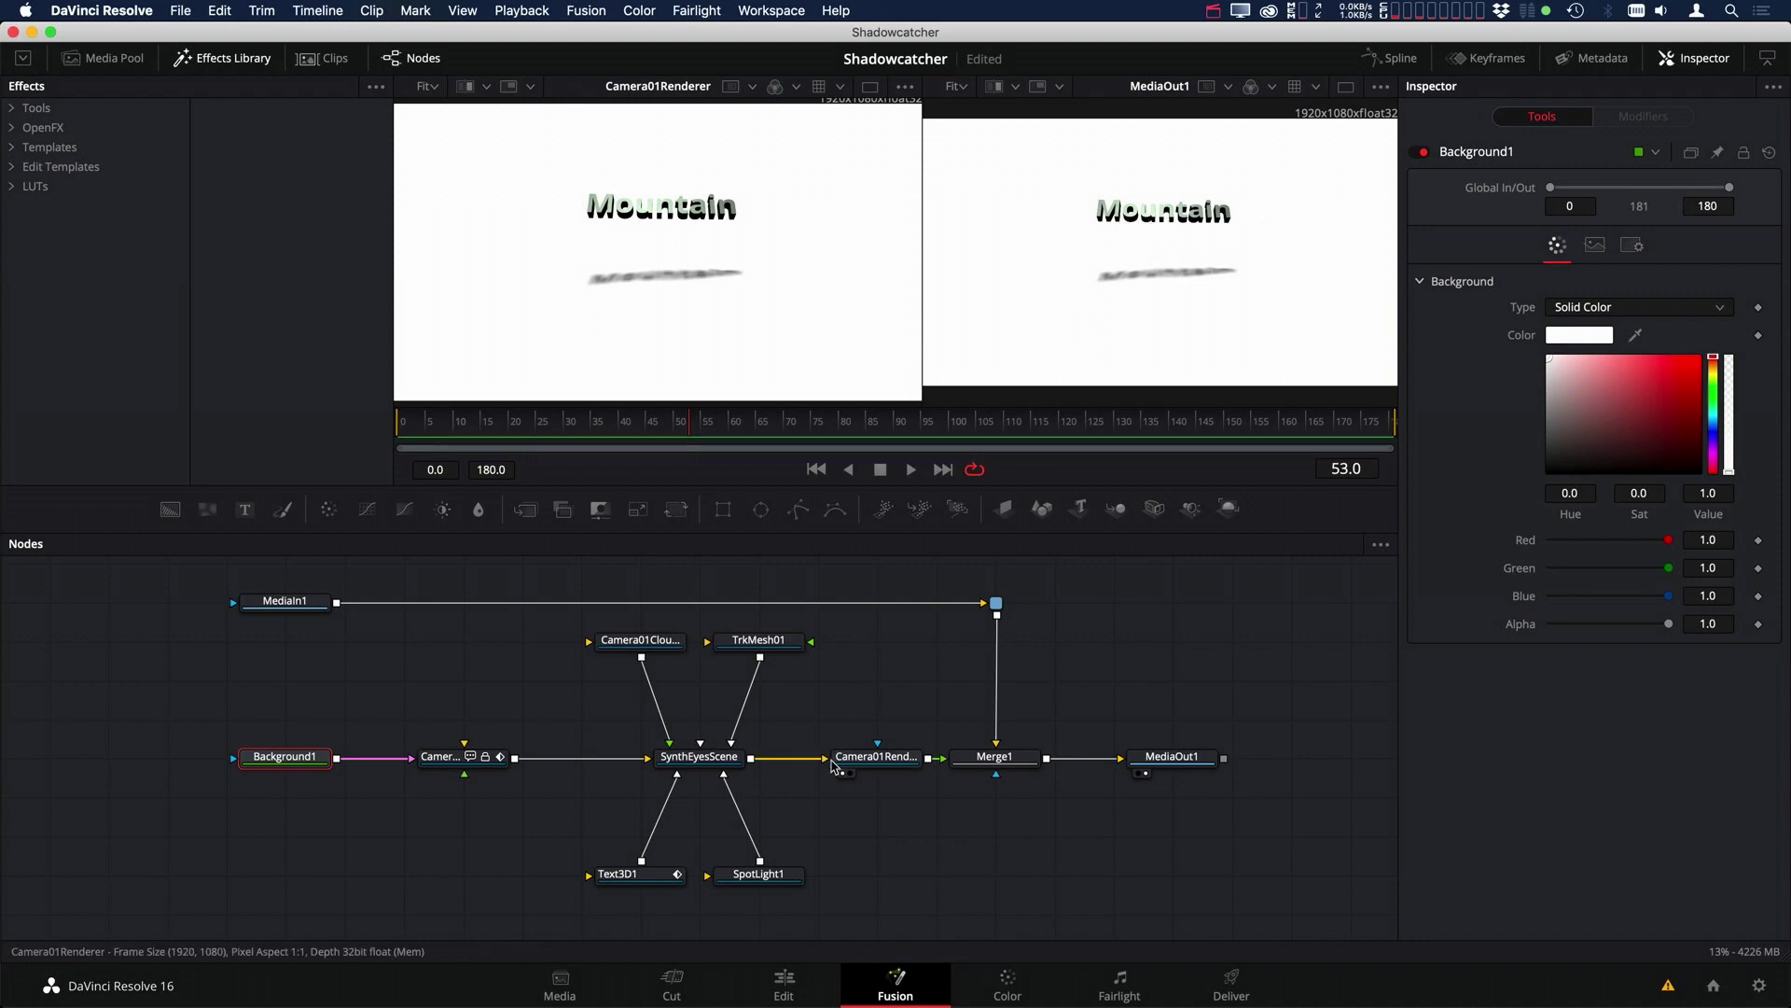
click(645, 882)
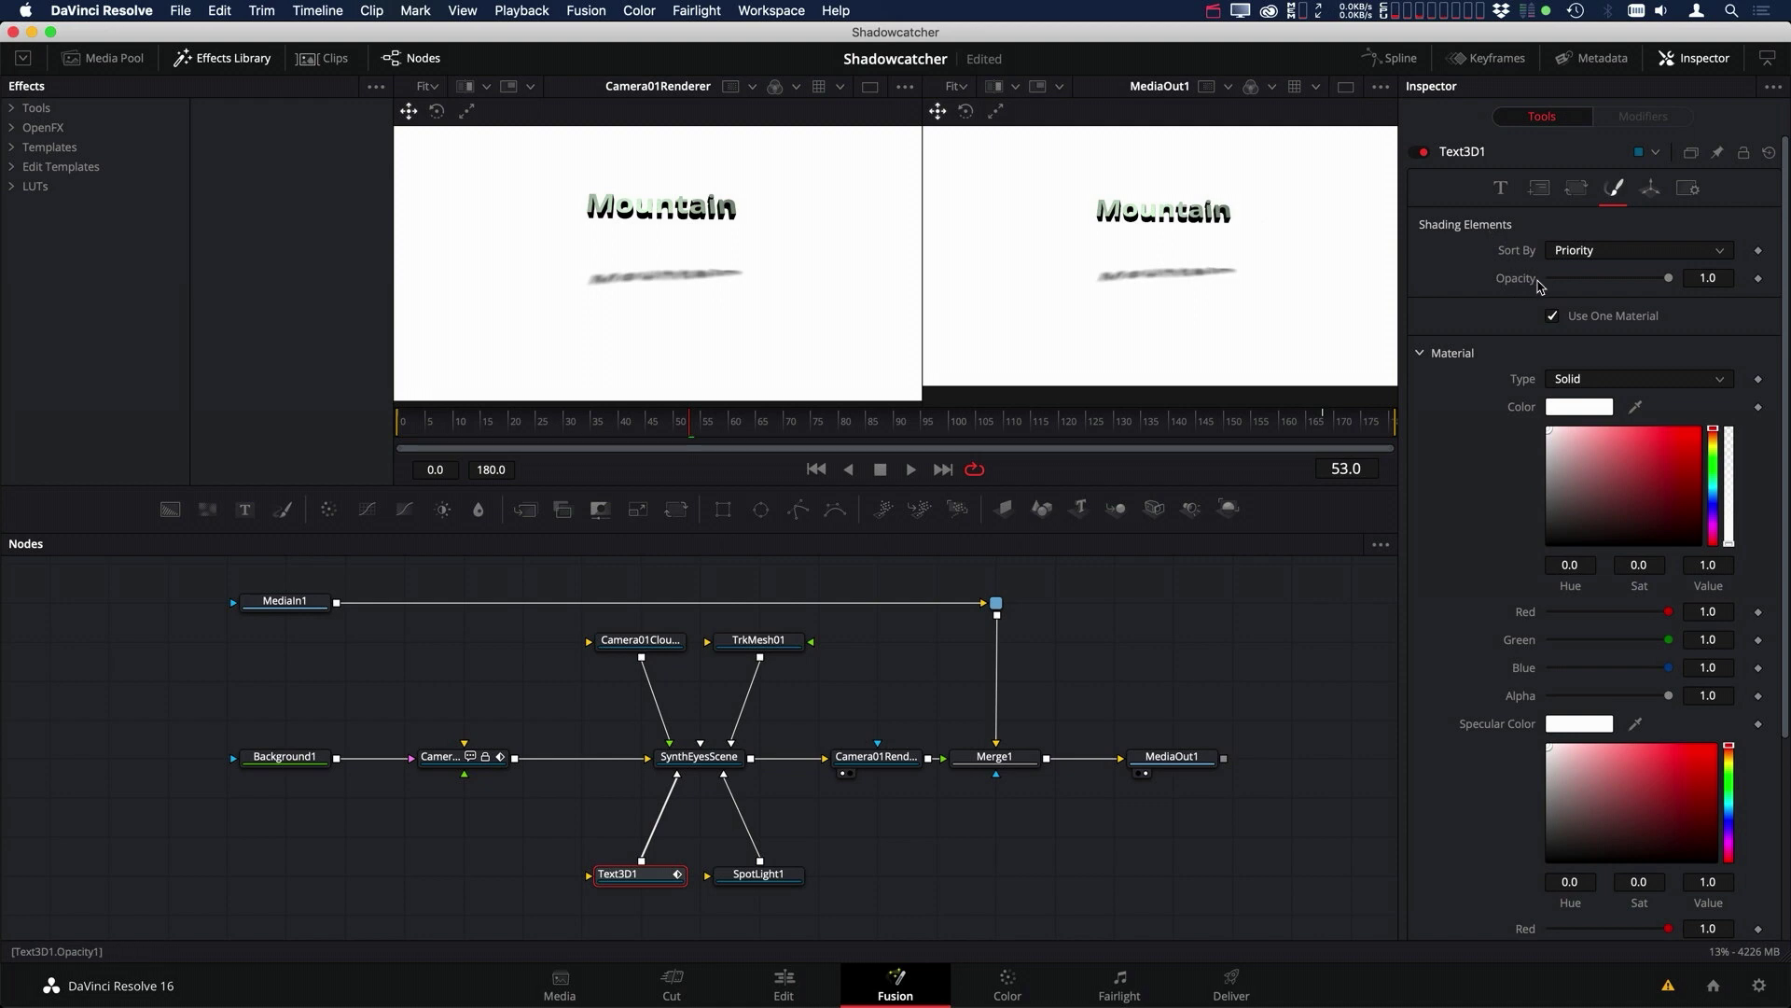
- Lower Text3D1's Shading Opacity from 1.0 to 0.0
drag(1670, 278, 1481, 287)
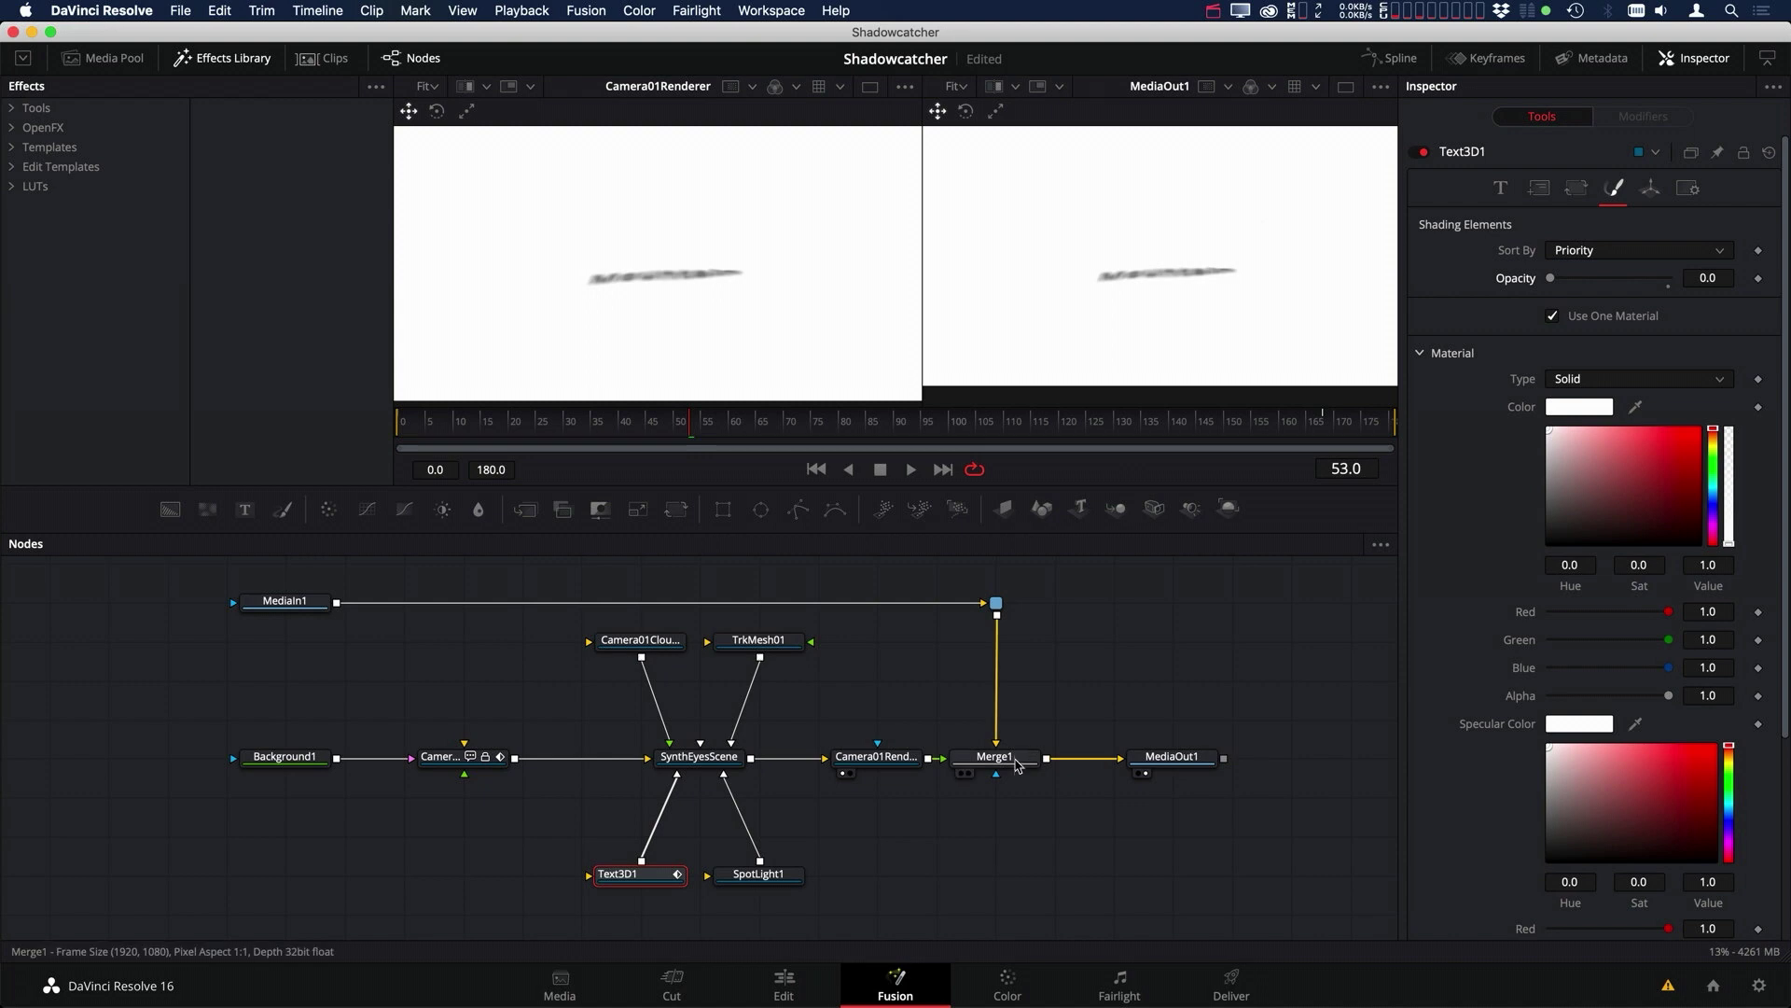
- Set Merge1's Apply Mode to Multiply, then check Text3D1's material and deselect it
key(2)
click(1011, 761)
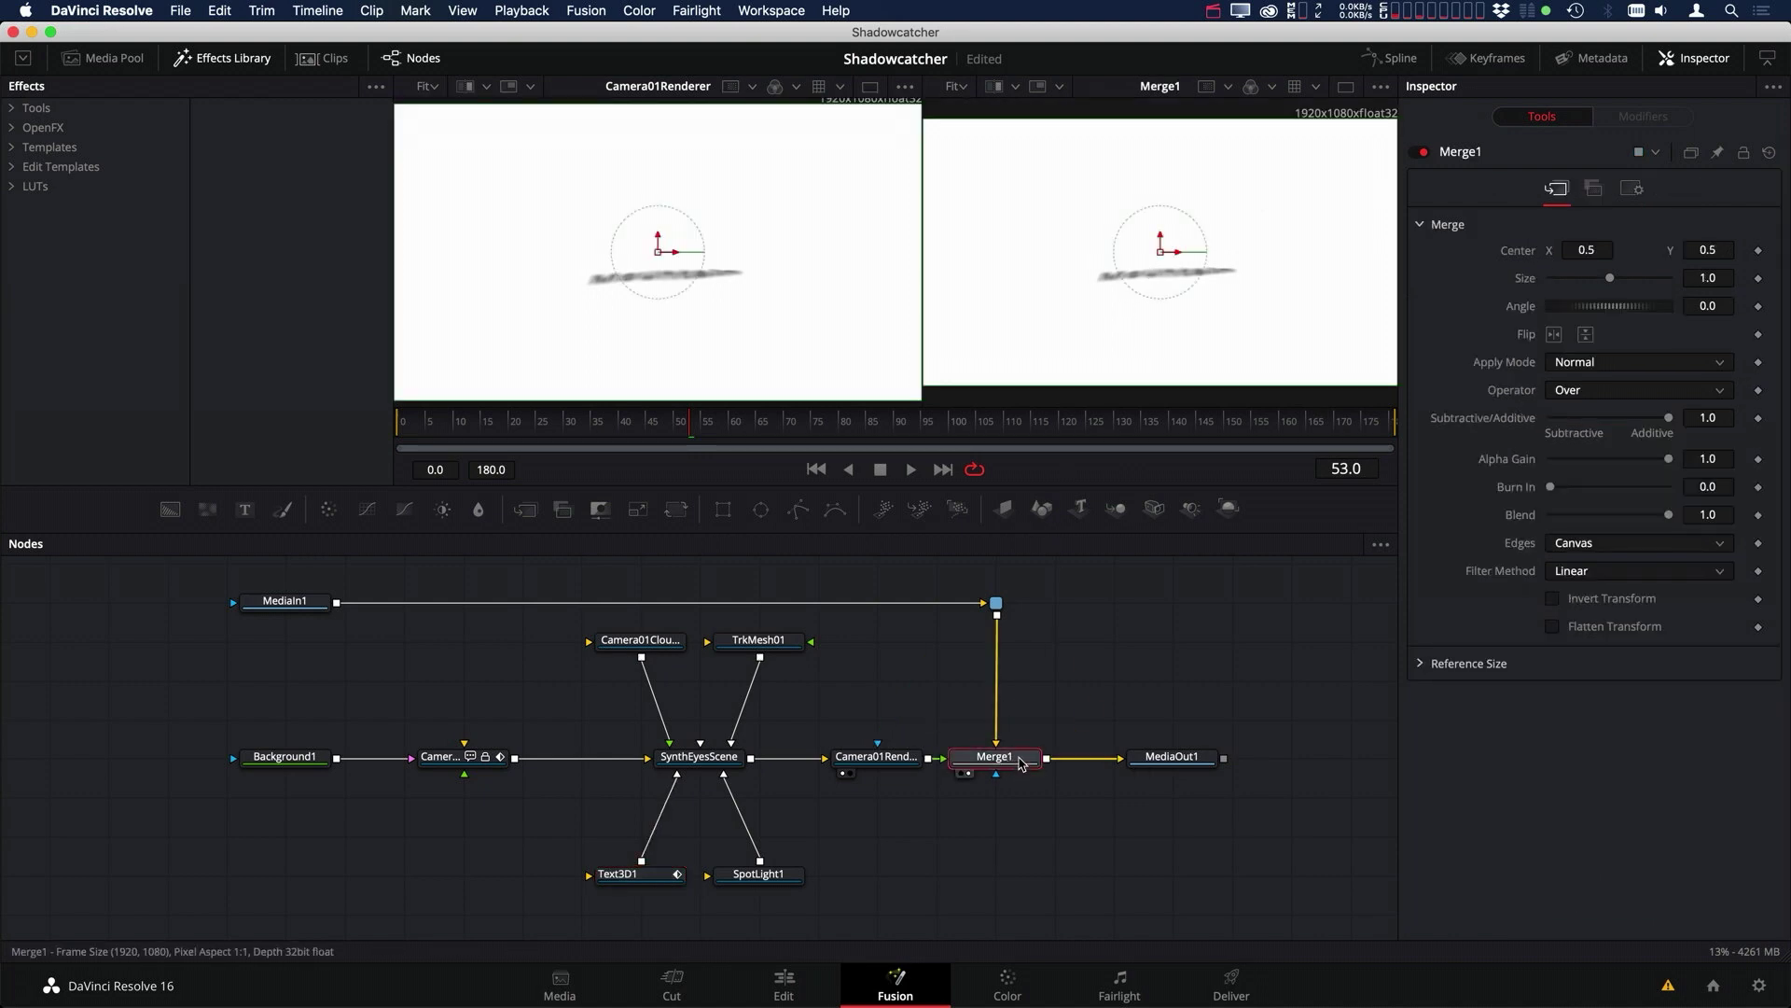
click(1577, 364)
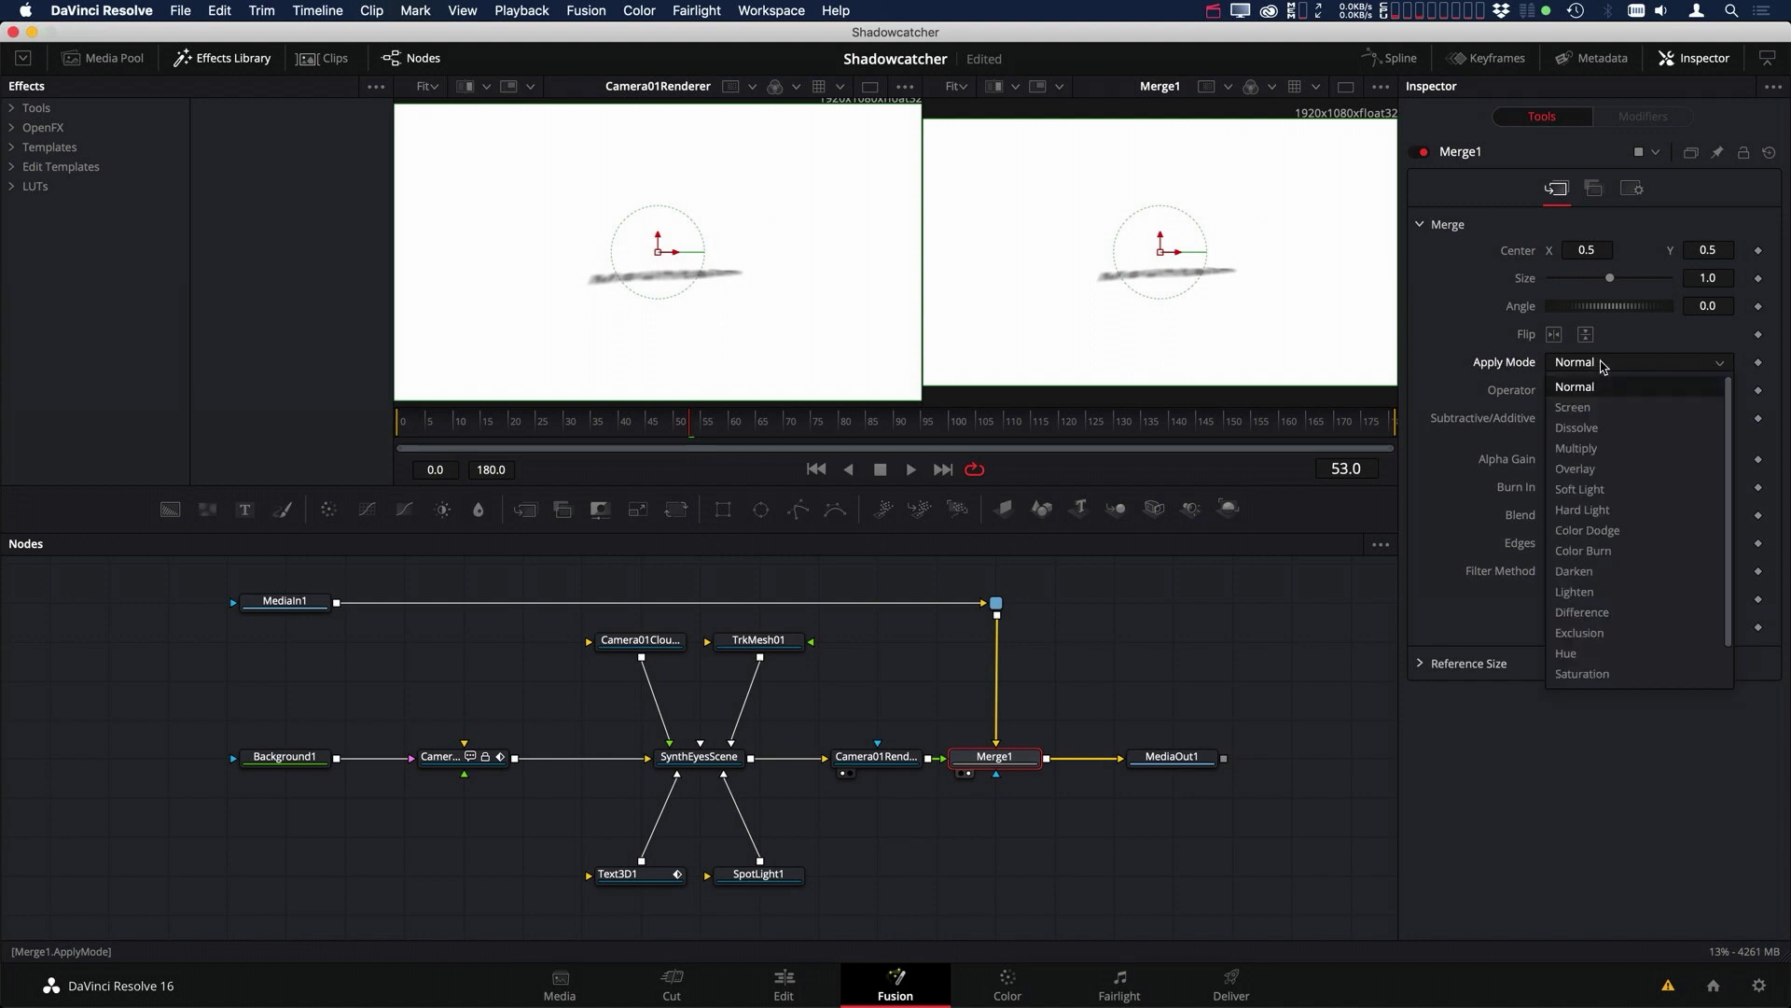
click(1592, 454)
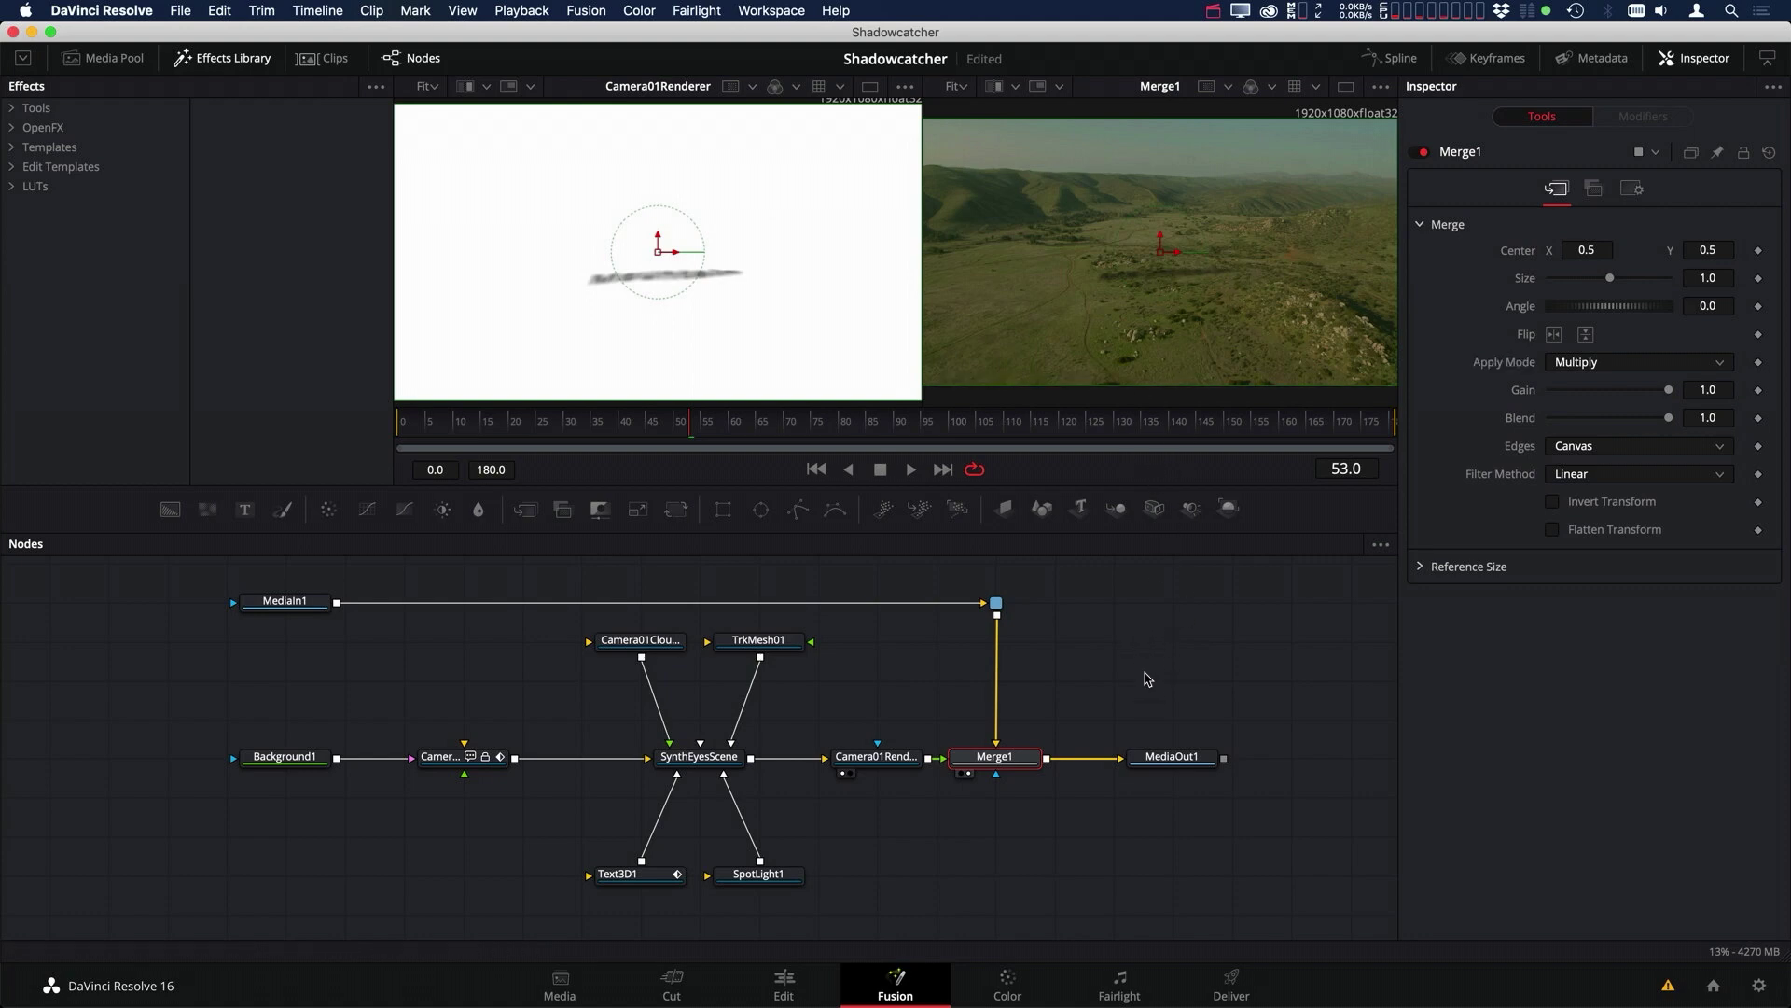
click(650, 881)
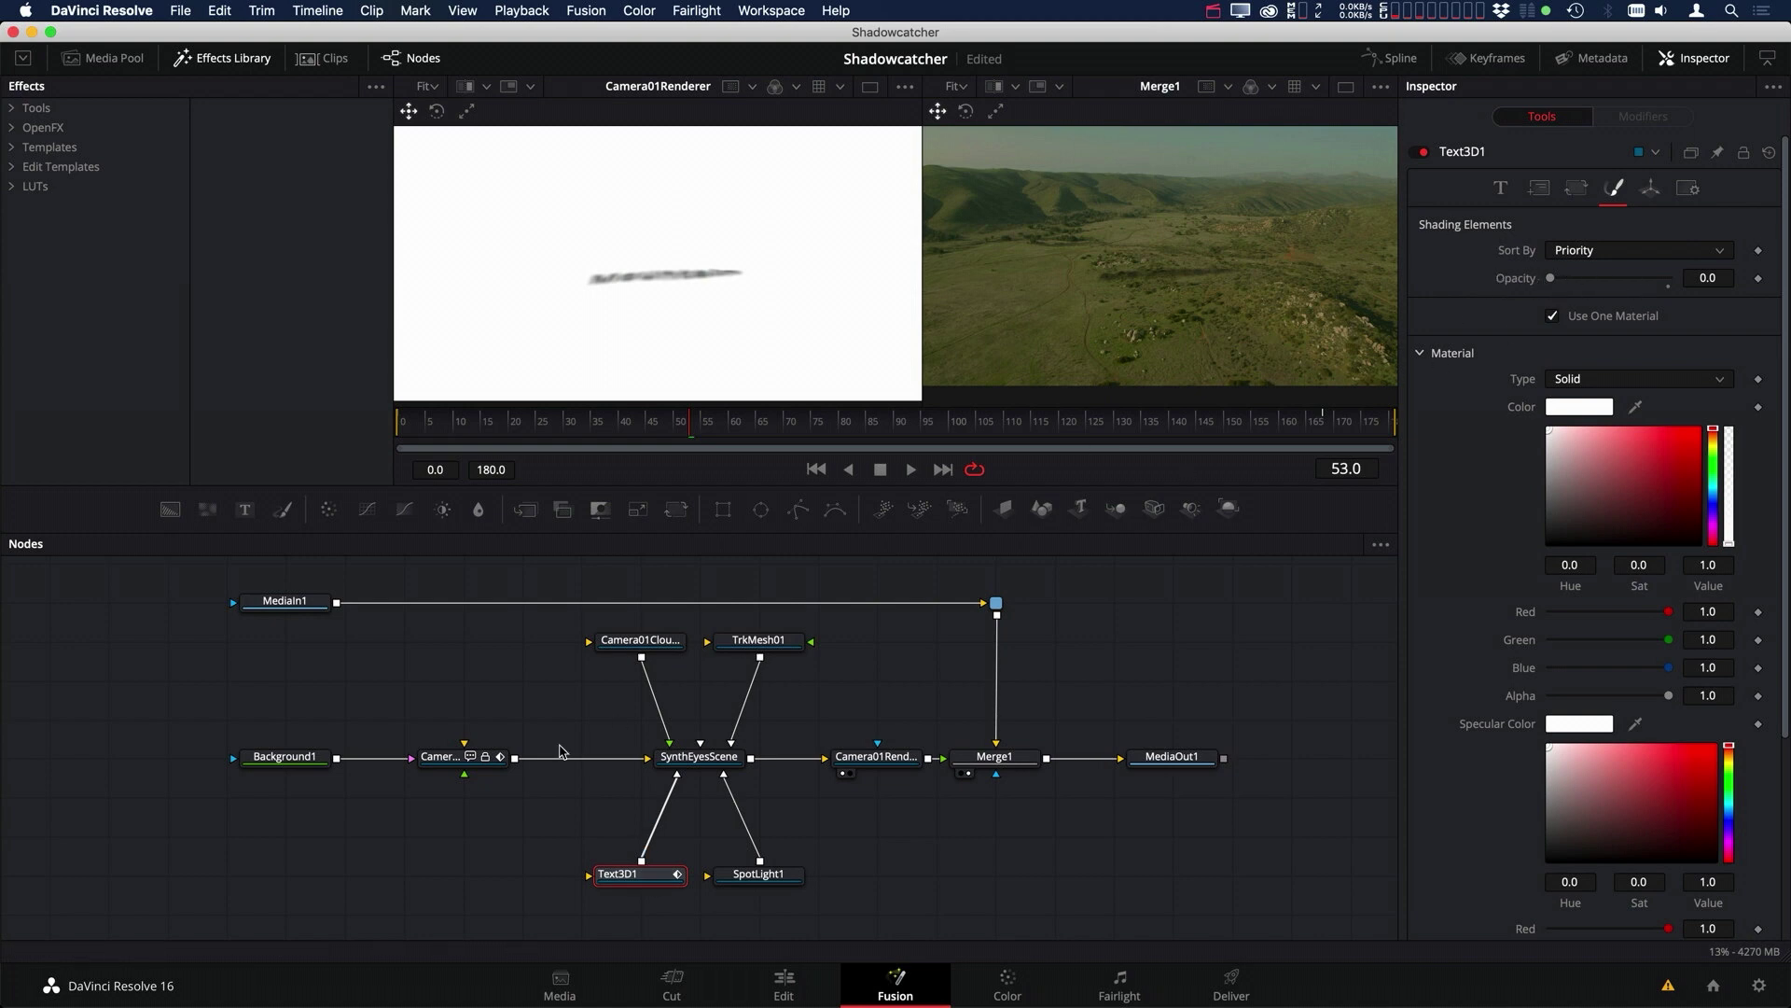
click(451, 868)
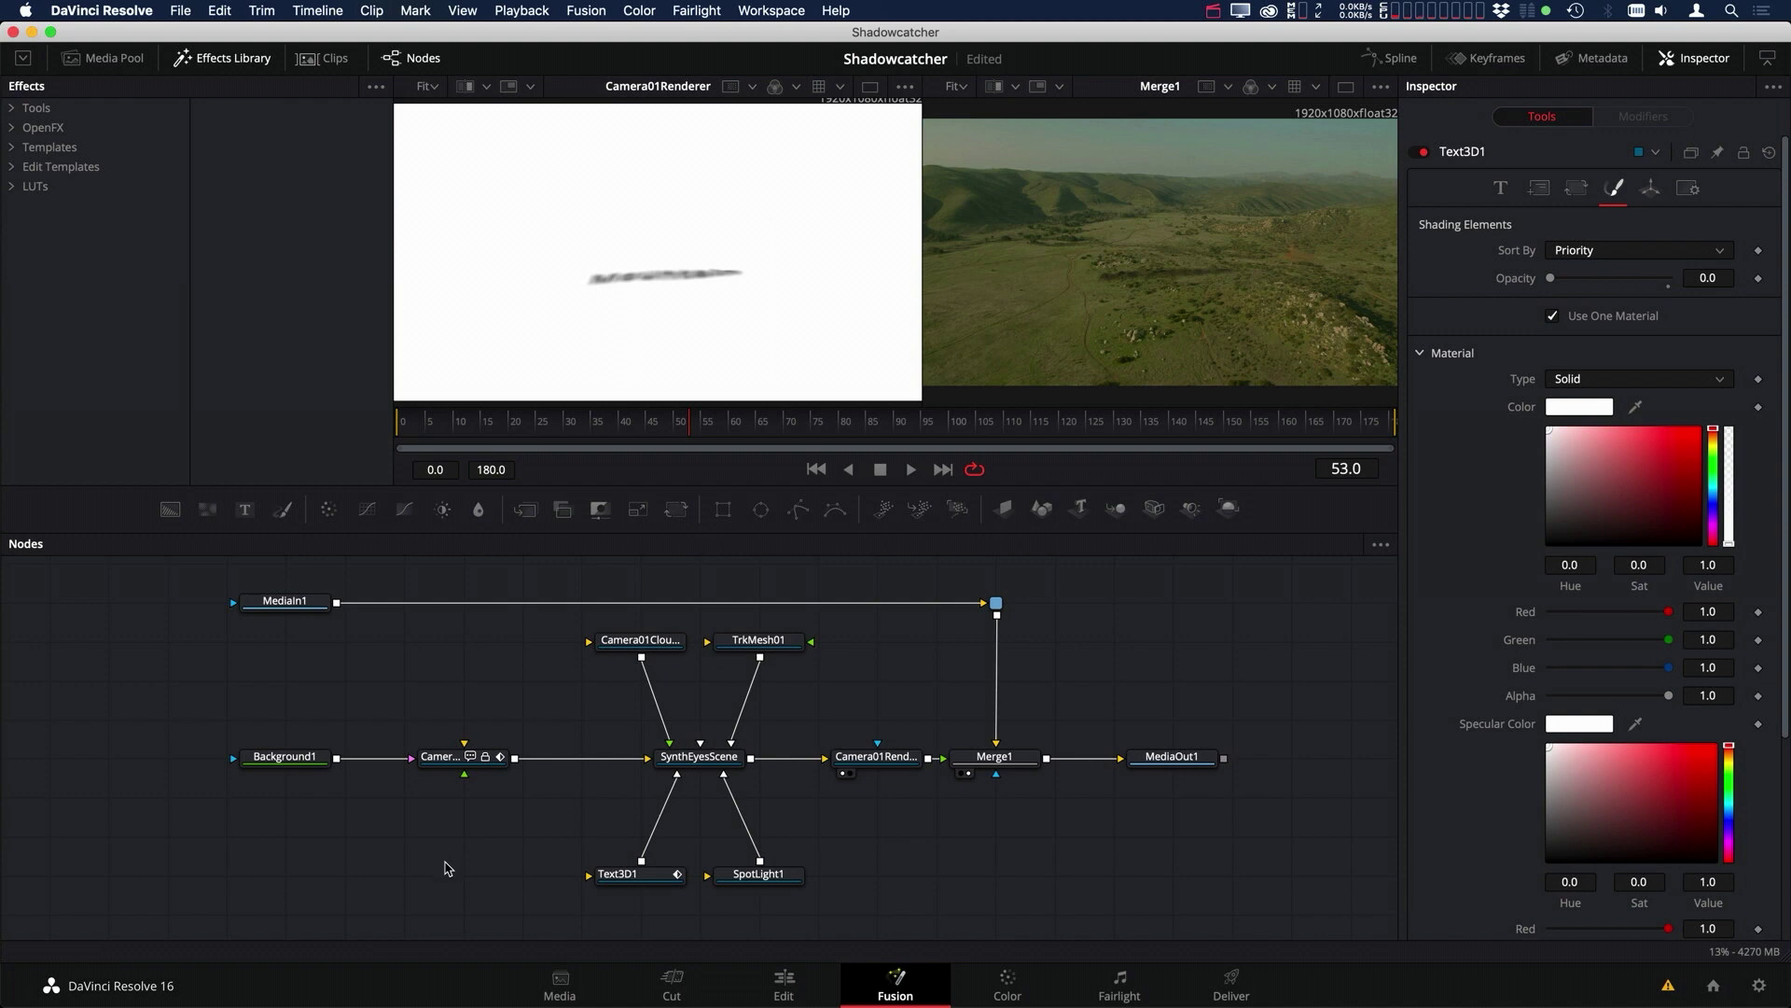
- Add a Shape 3D node from Effects > Tools > 3D and wire it into SynthEyesScene
click(13, 109)
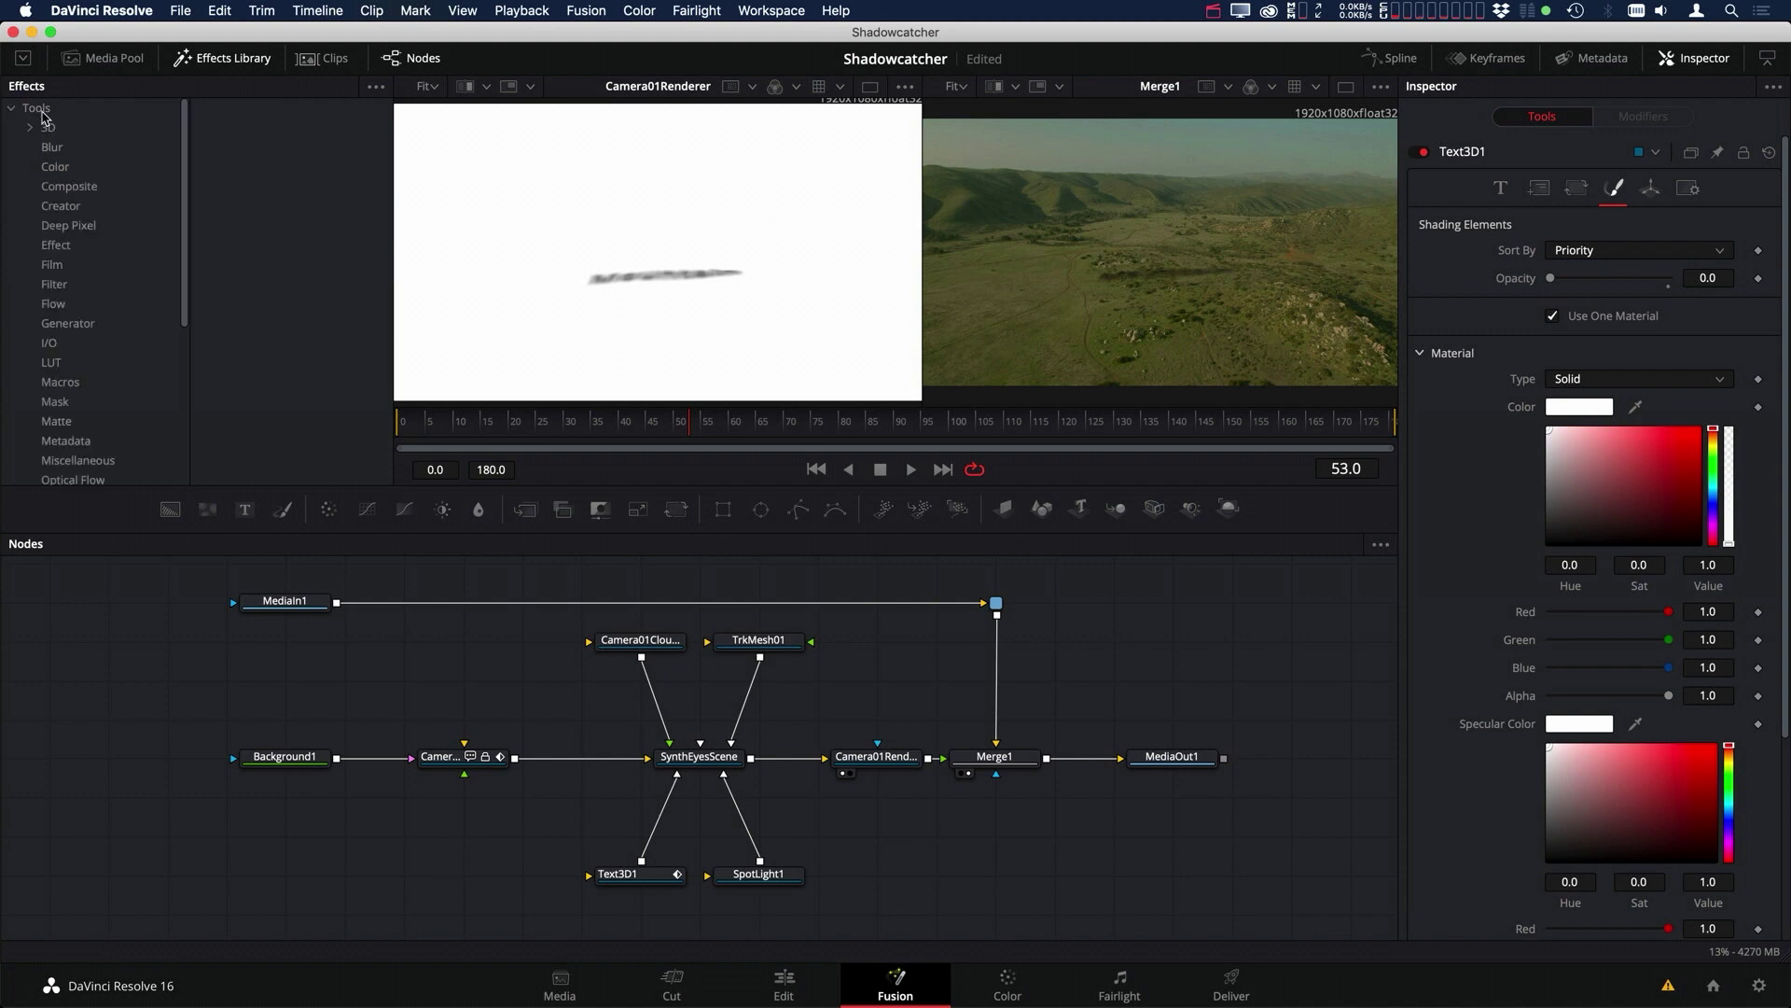
click(31, 128)
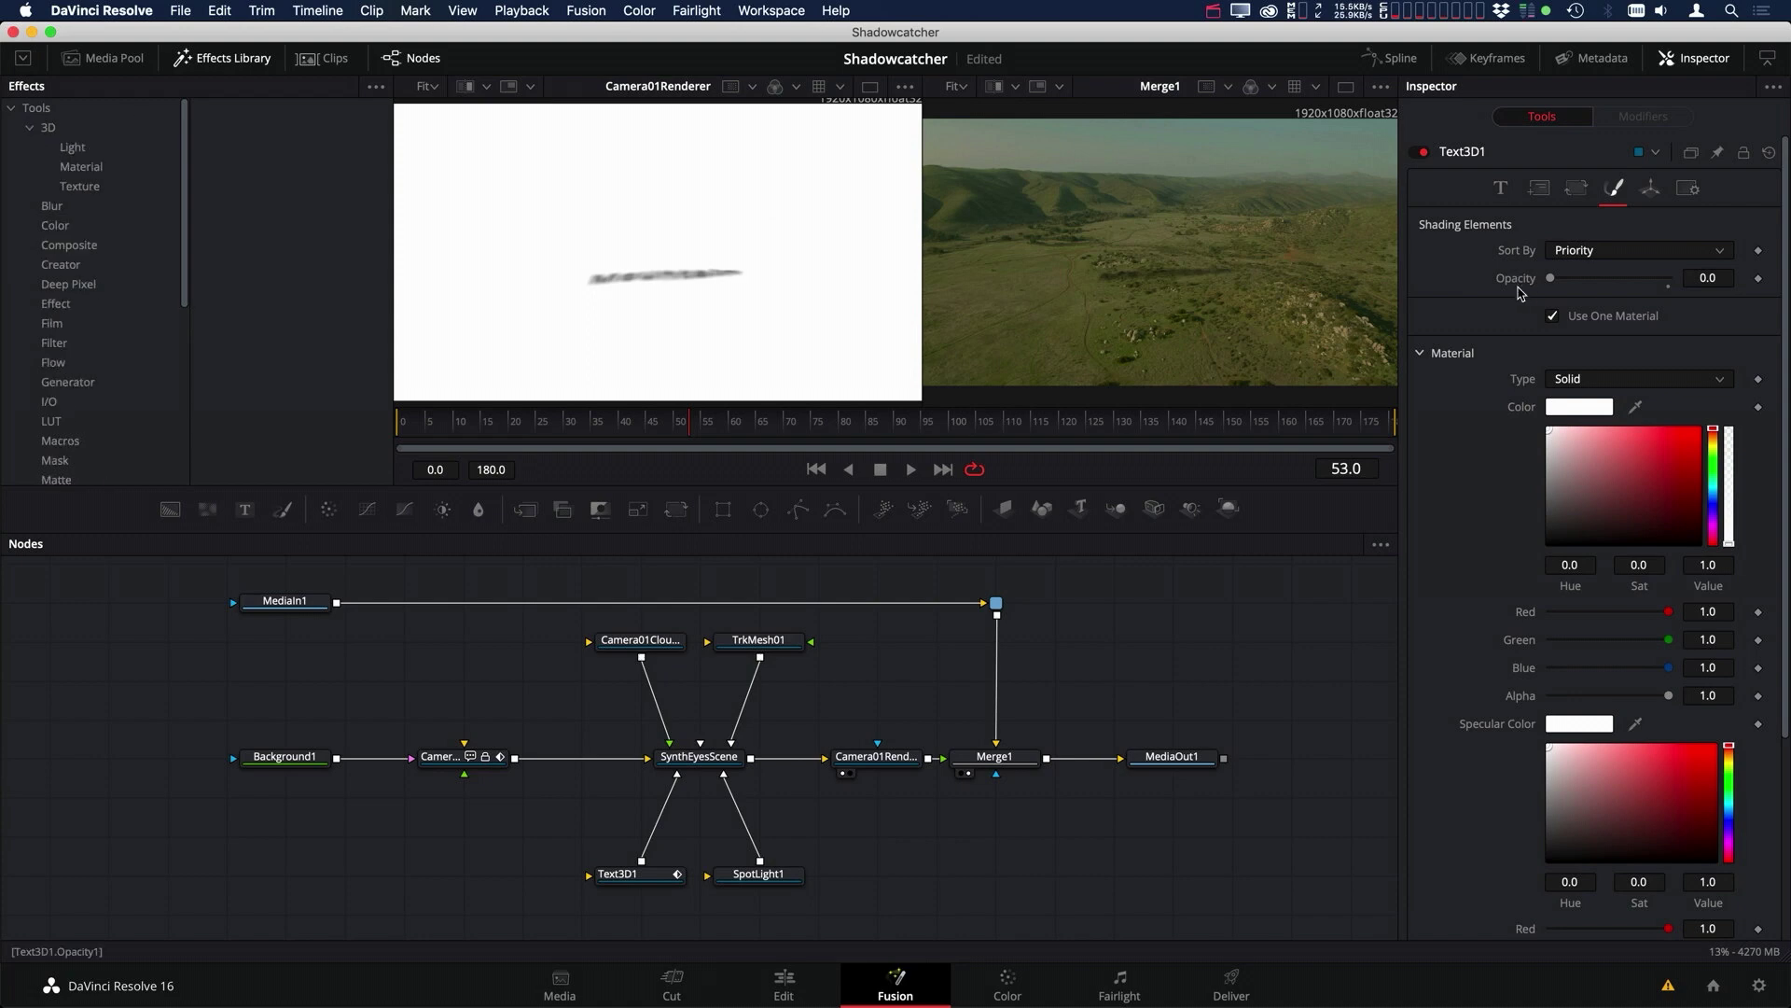
click(49, 128)
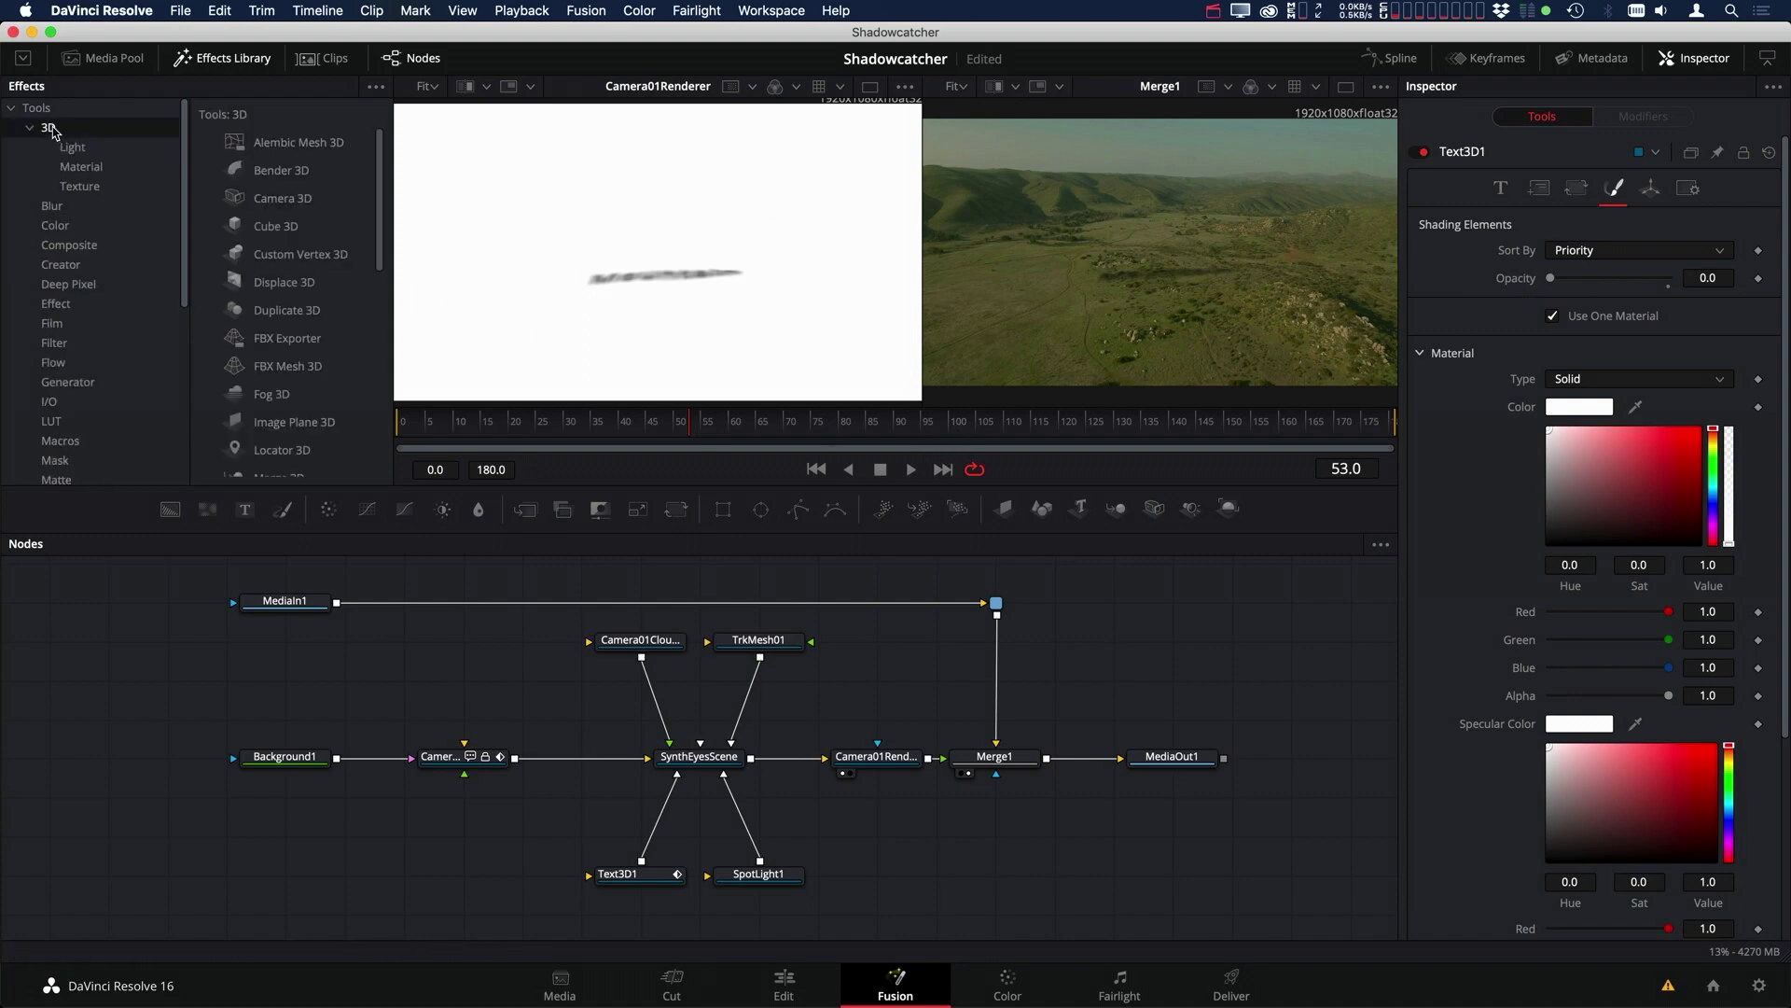
scroll(366, 375, down, 6)
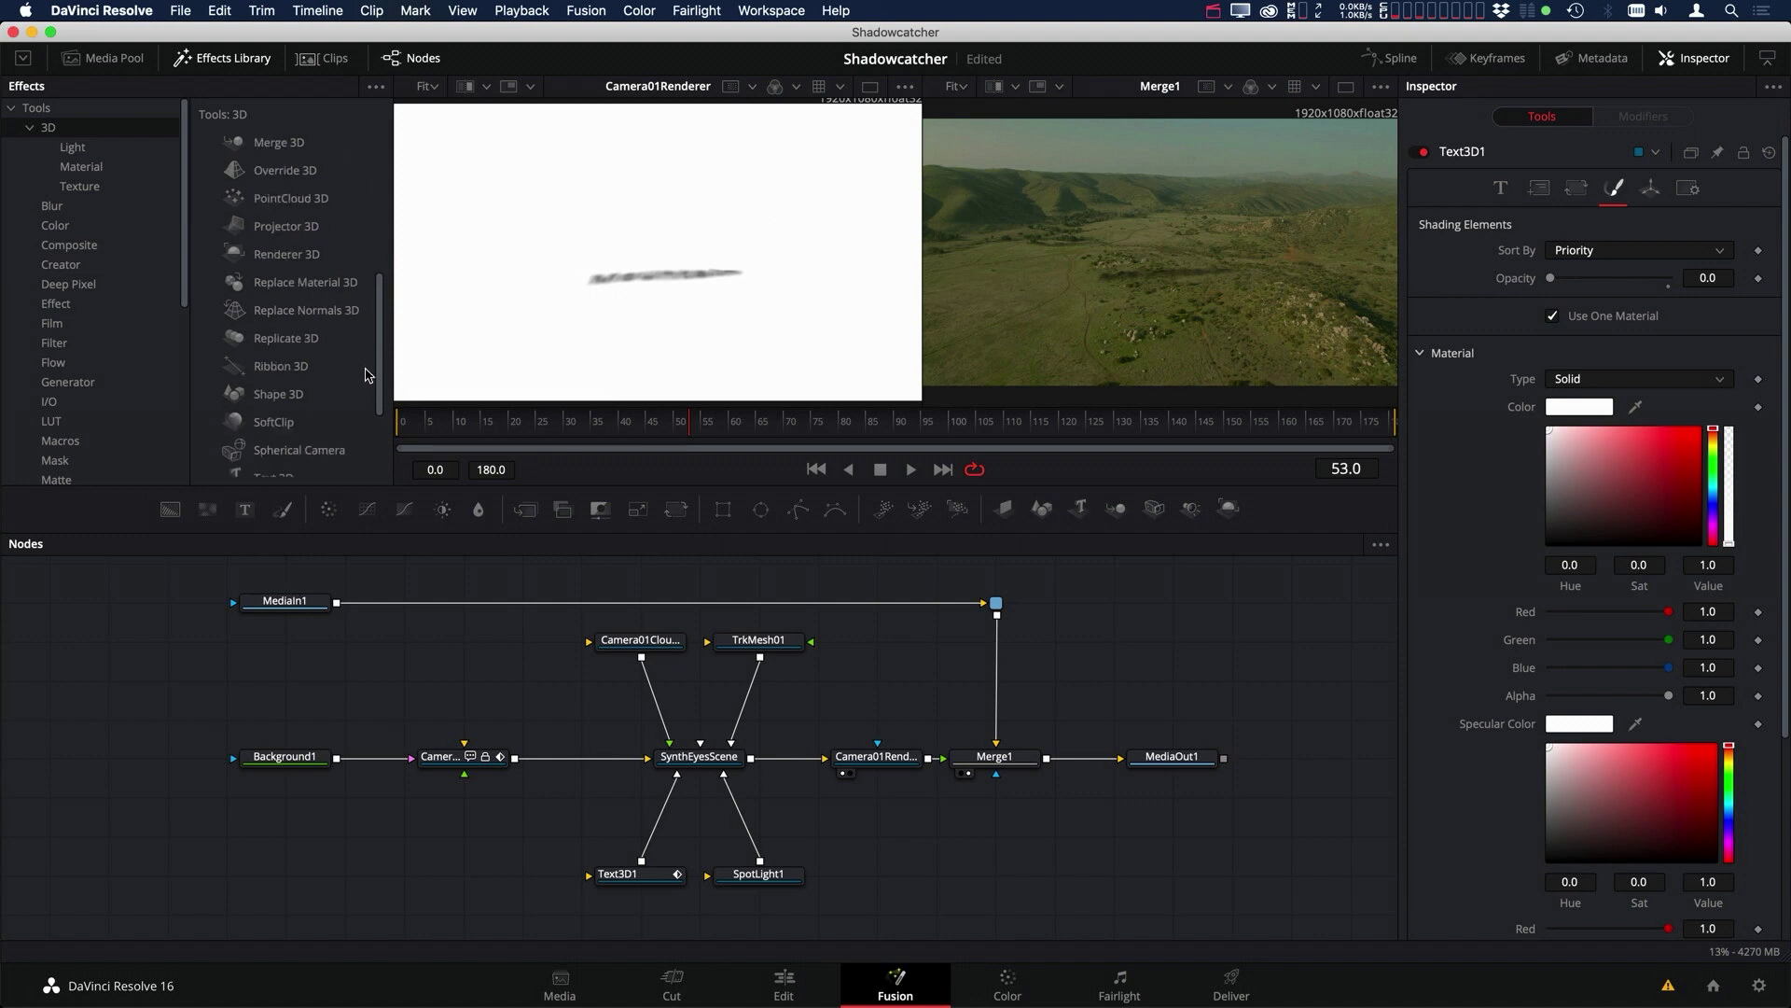
click(276, 394)
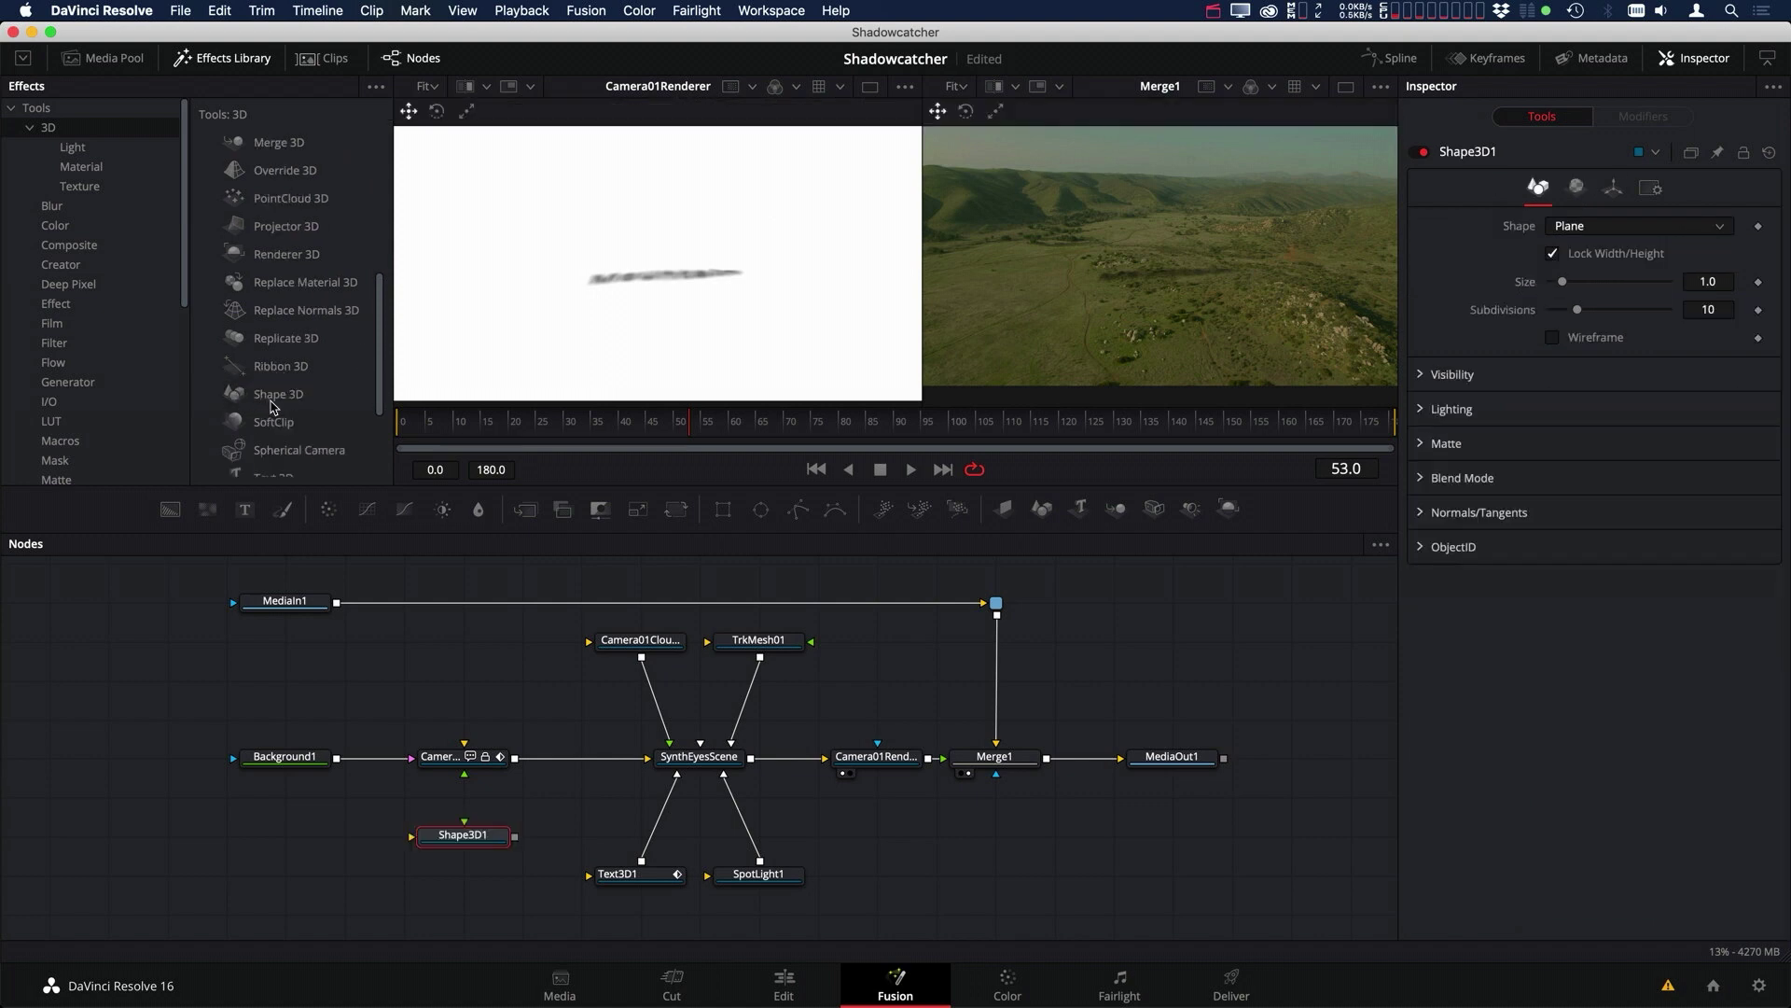
drag(463, 840, 680, 763)
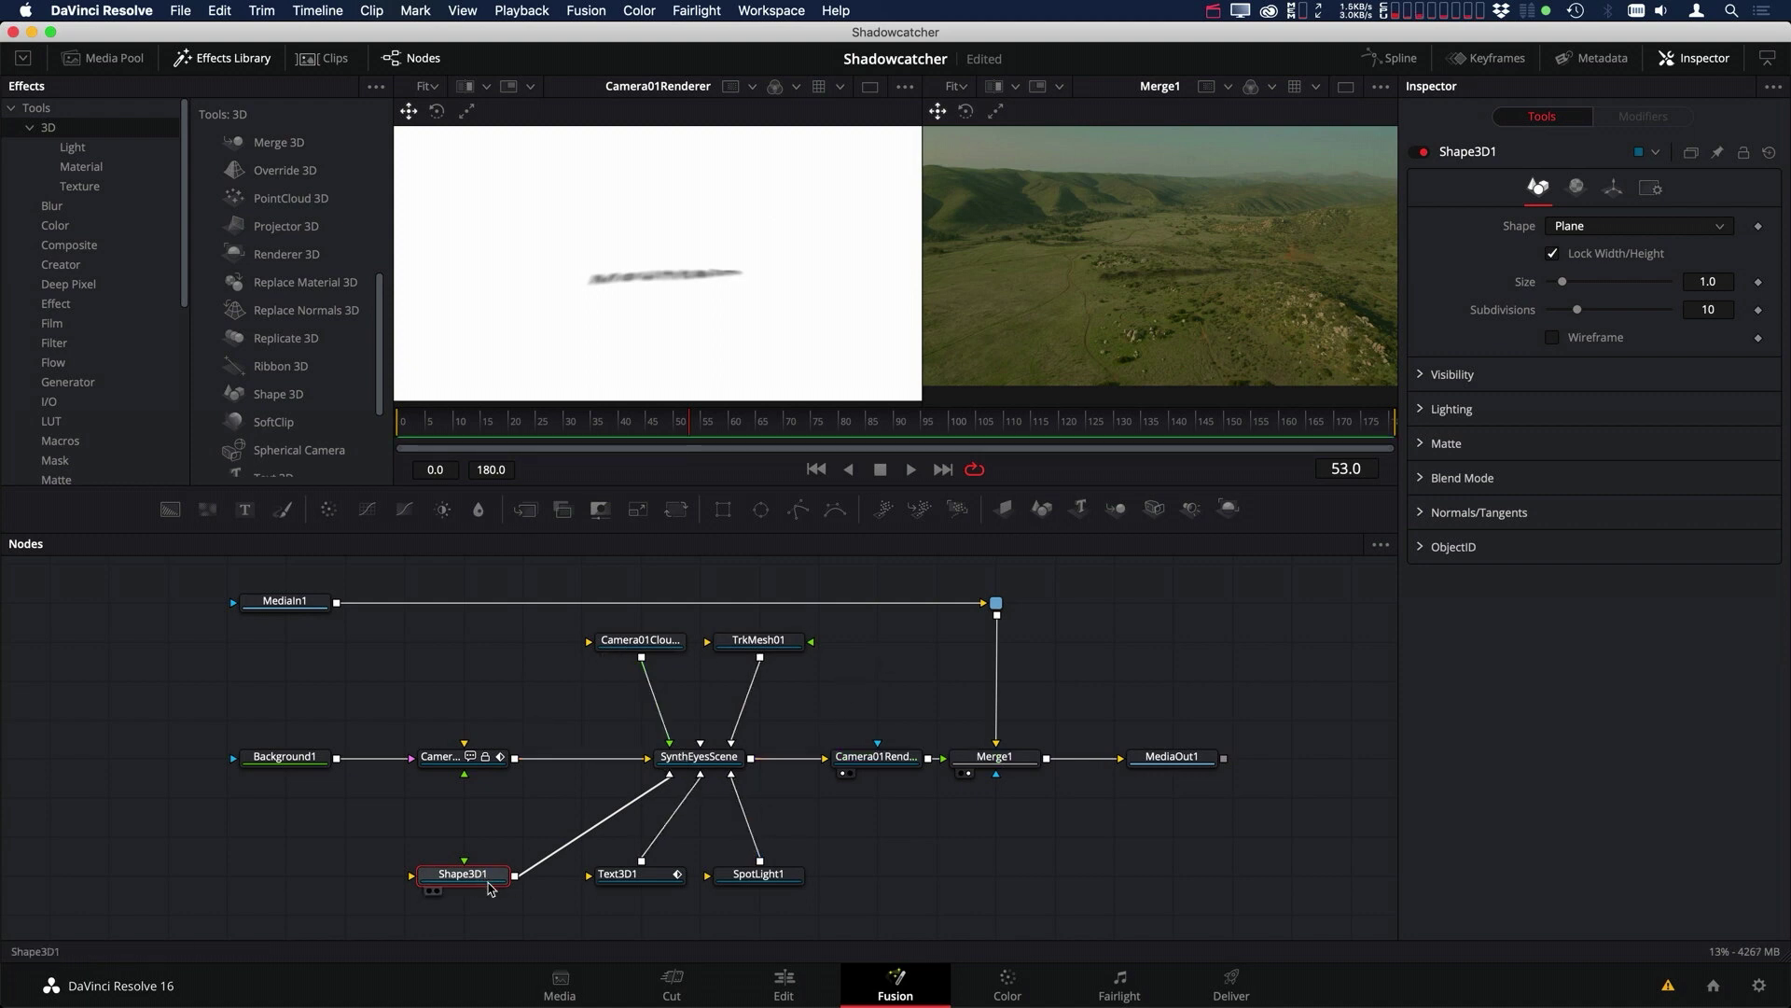
- Make the shape a size-100 cube raised above the ground, viewing SynthEyesScene on the left
click(1621, 228)
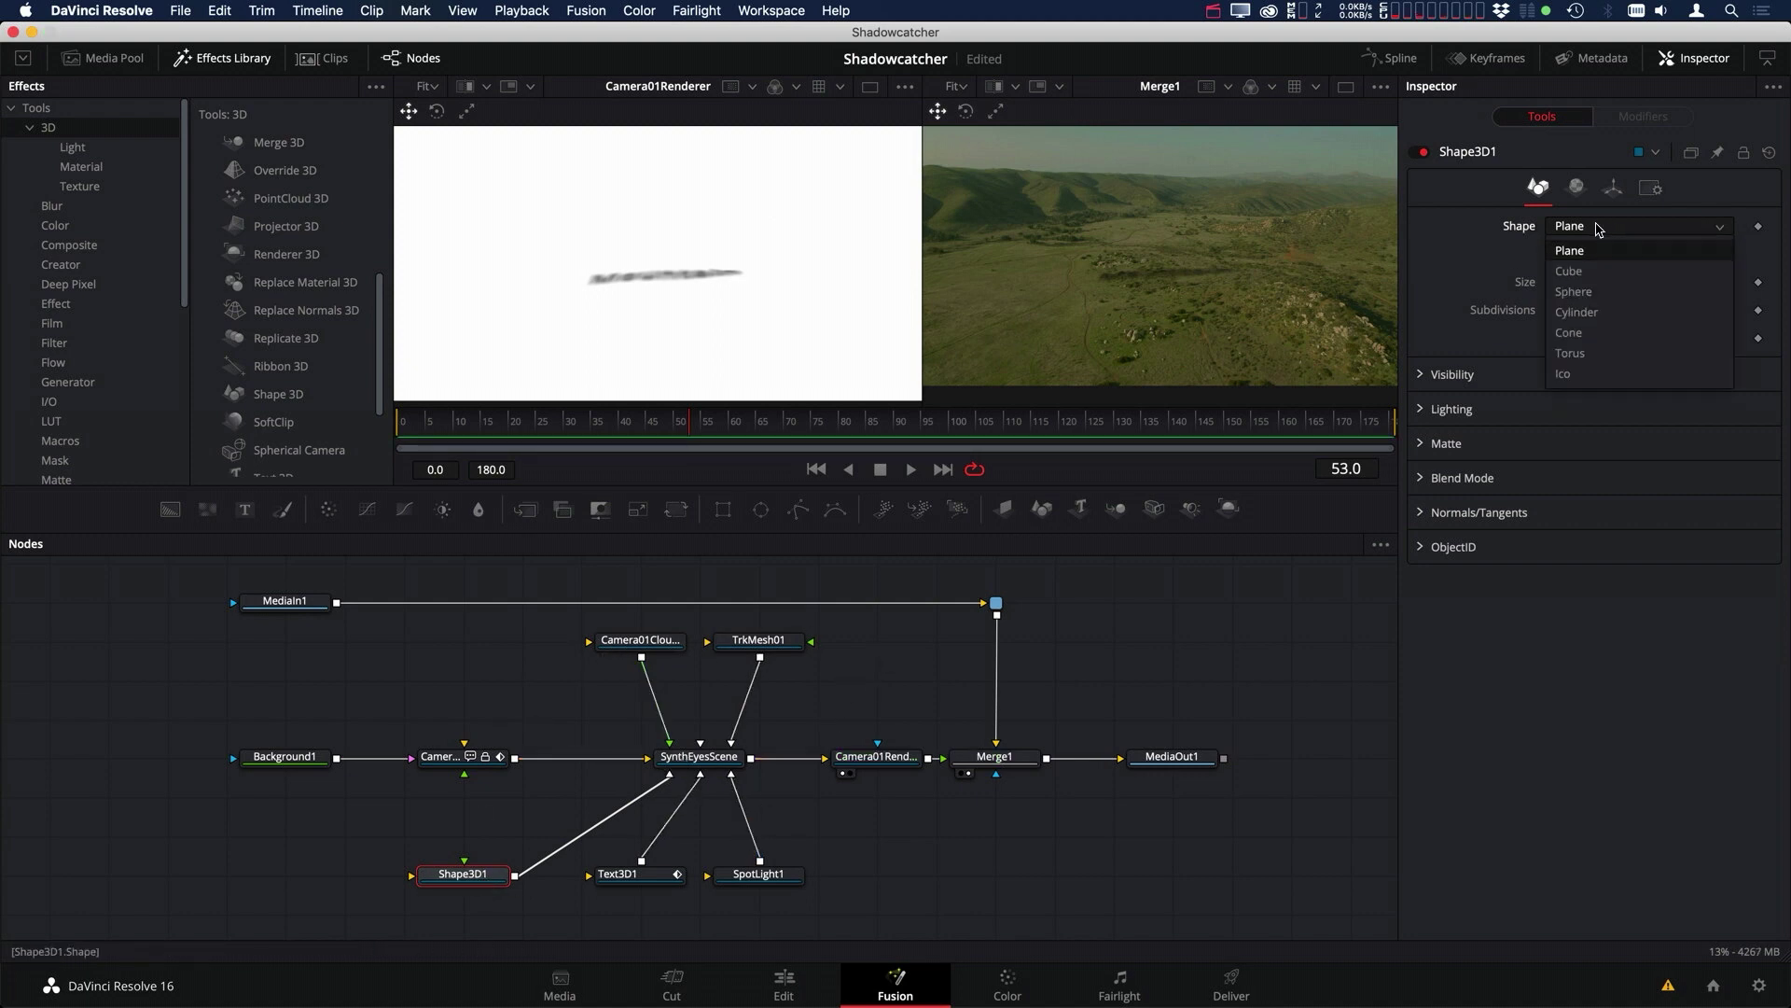
click(1586, 270)
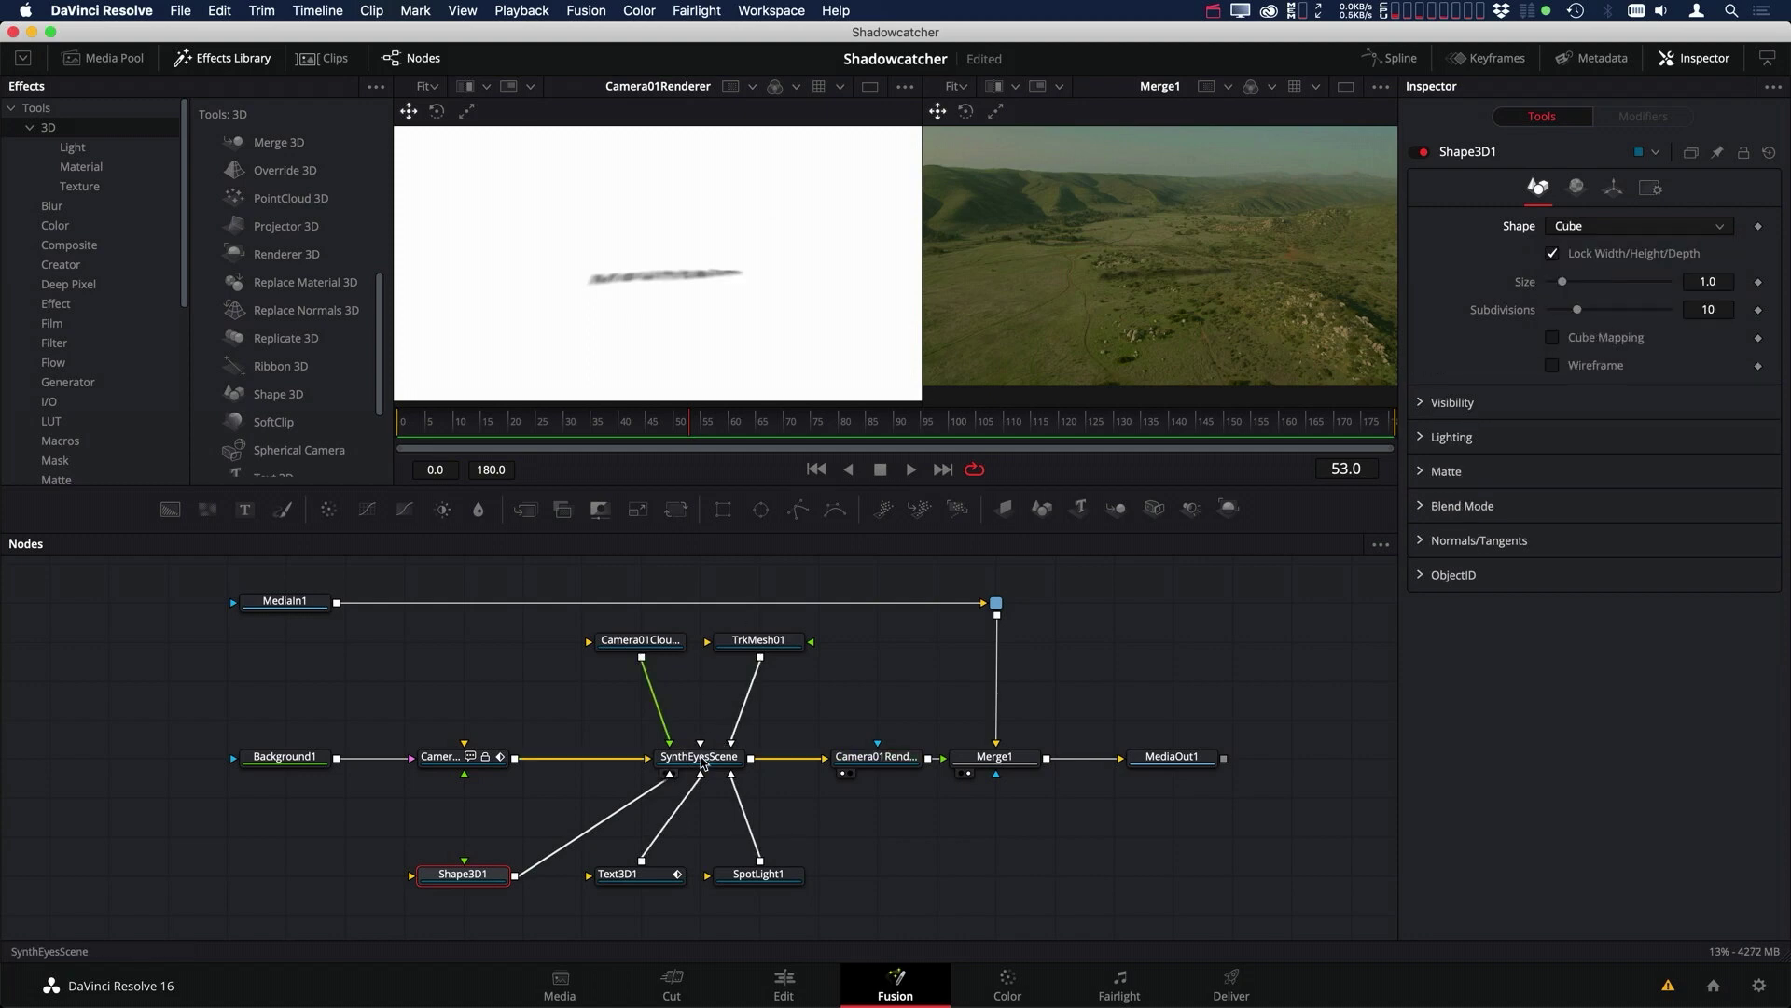
drag(700, 756, 680, 322)
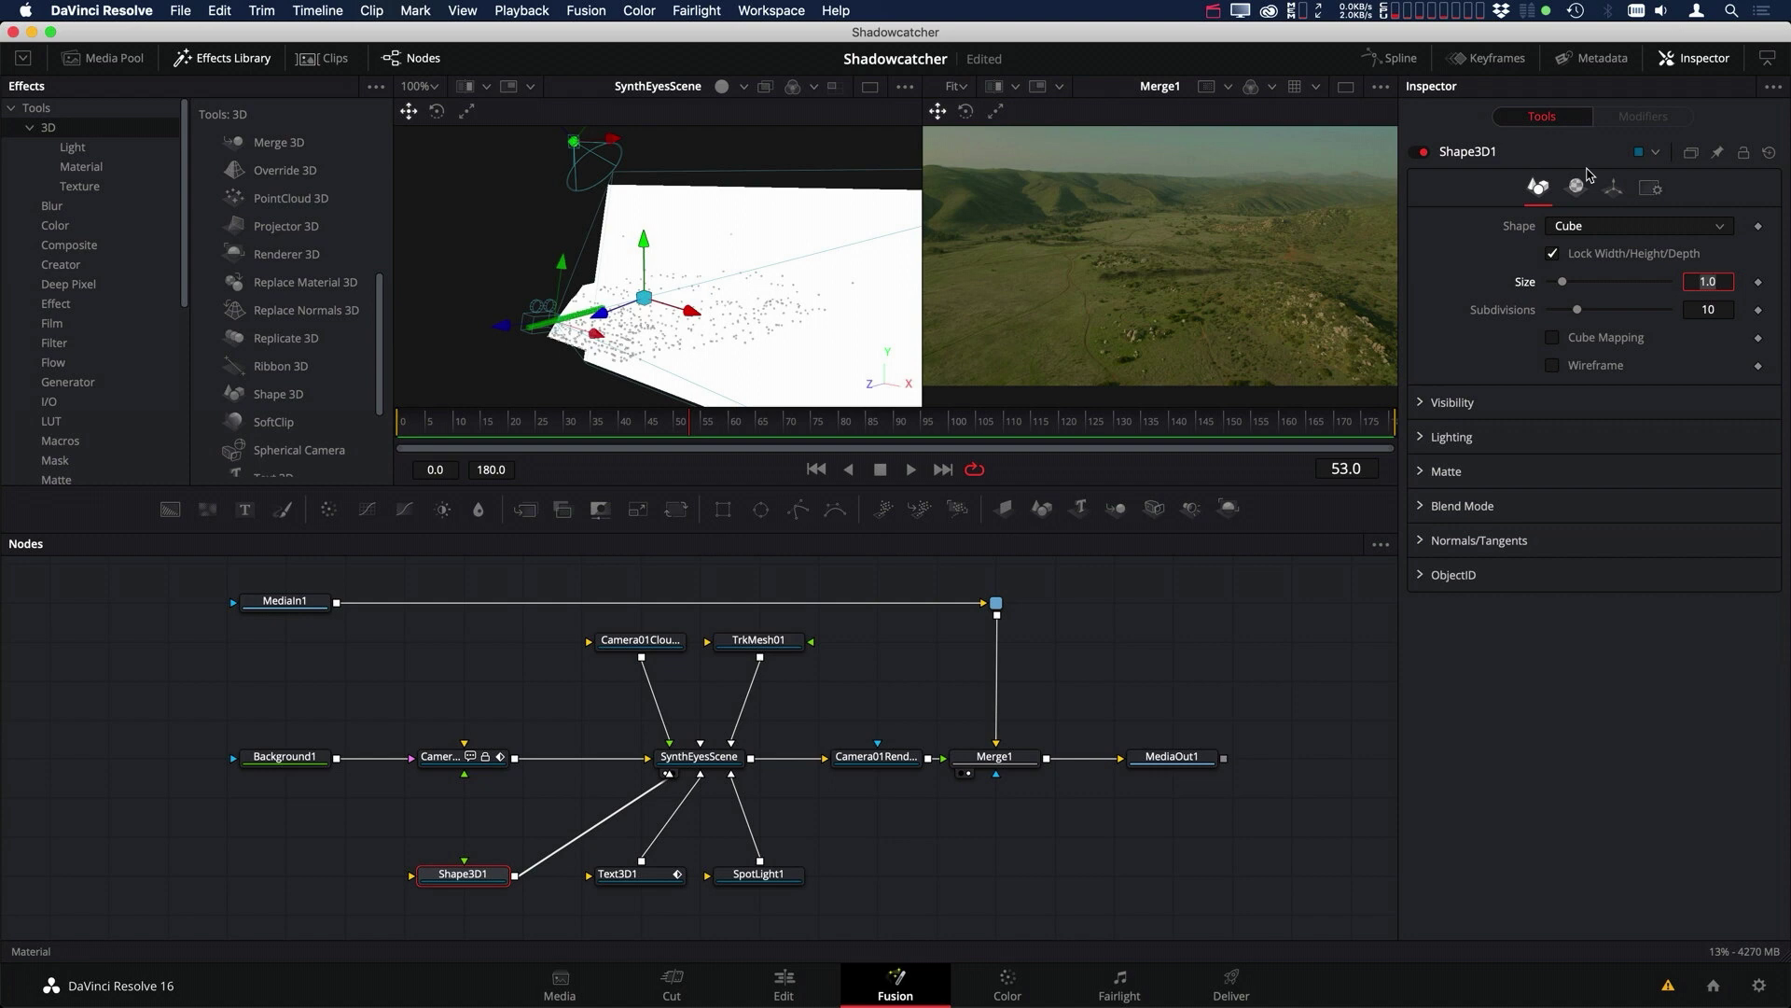
key(Tab)
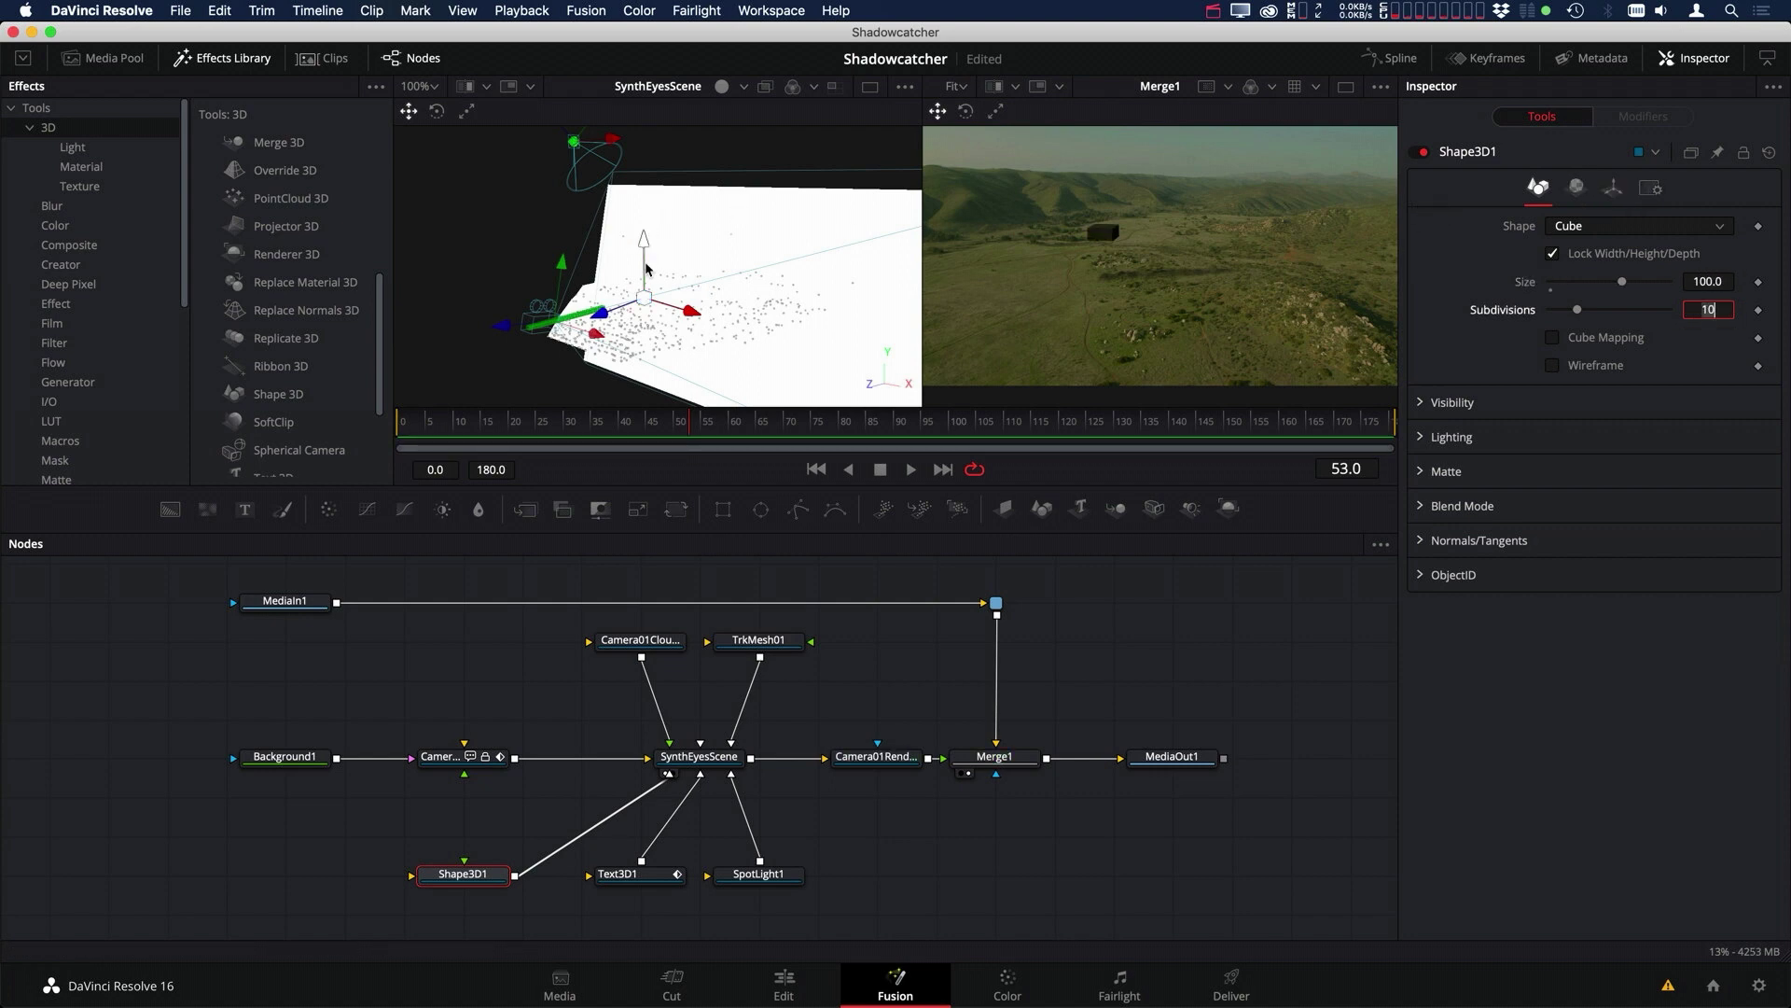
drag(645, 248, 546, 308)
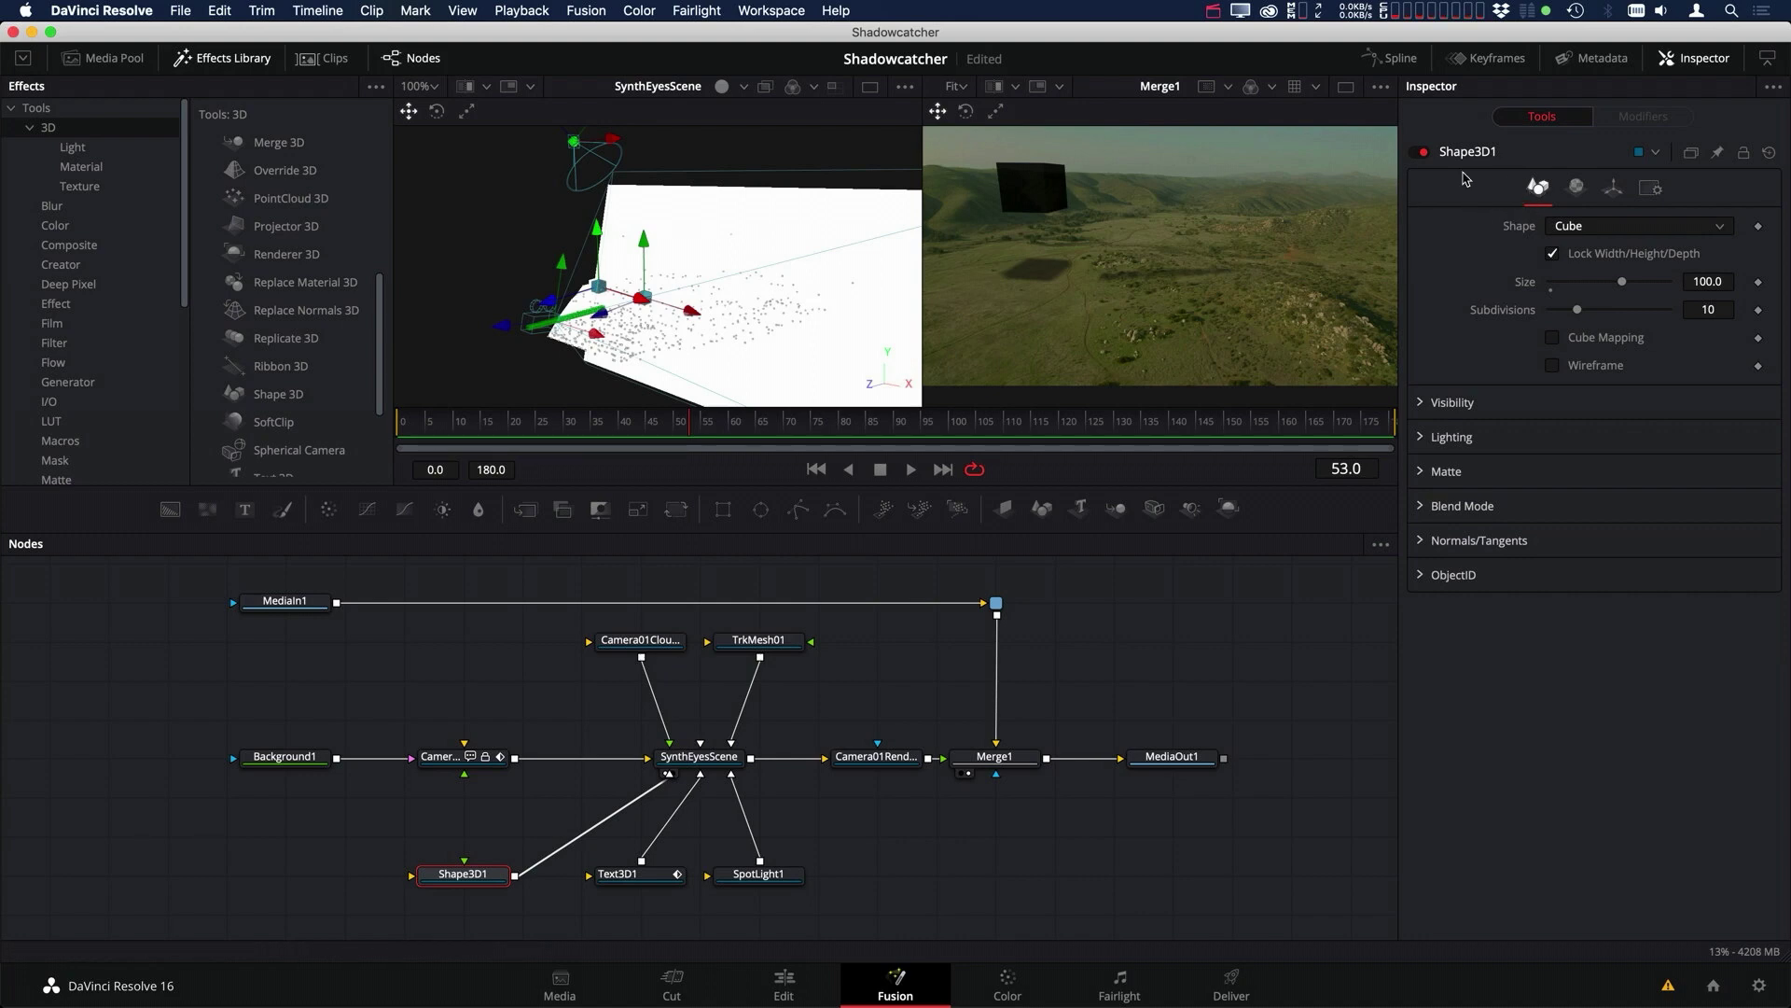
- Set the cube's material Opacity to 0, then disconnect and delete Shape3D1
click(1575, 188)
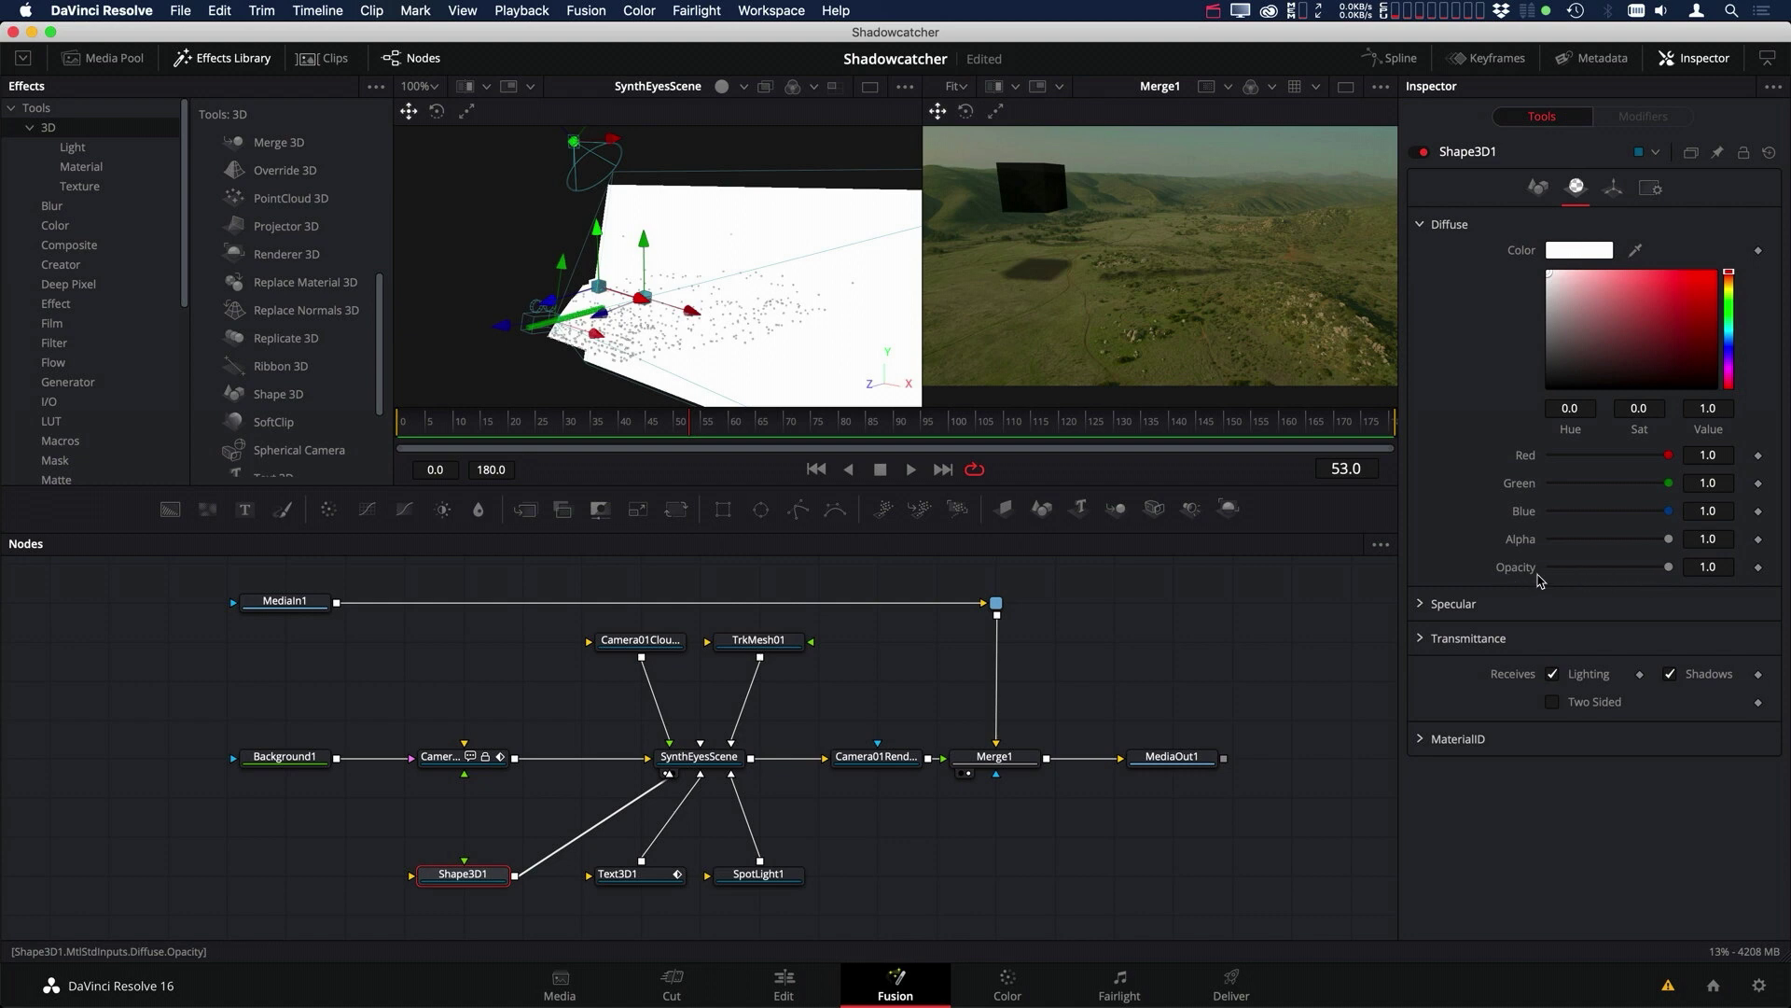
drag(1669, 569, 1443, 574)
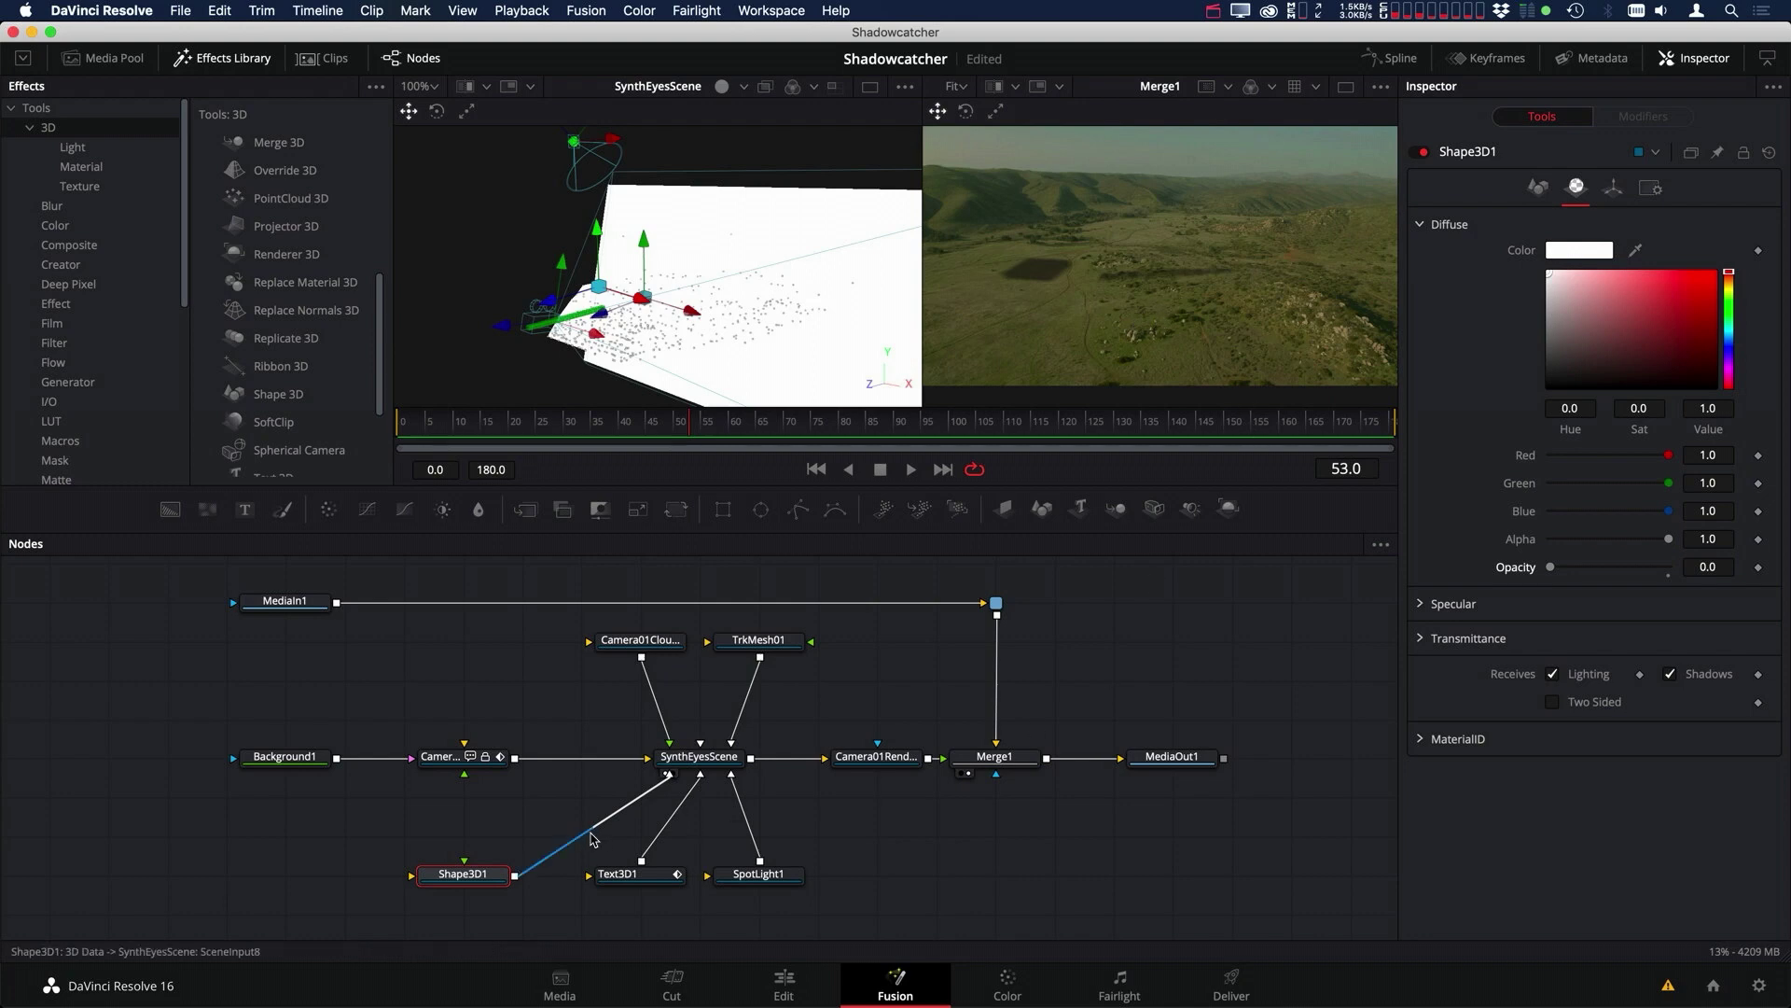
drag(659, 782, 564, 826)
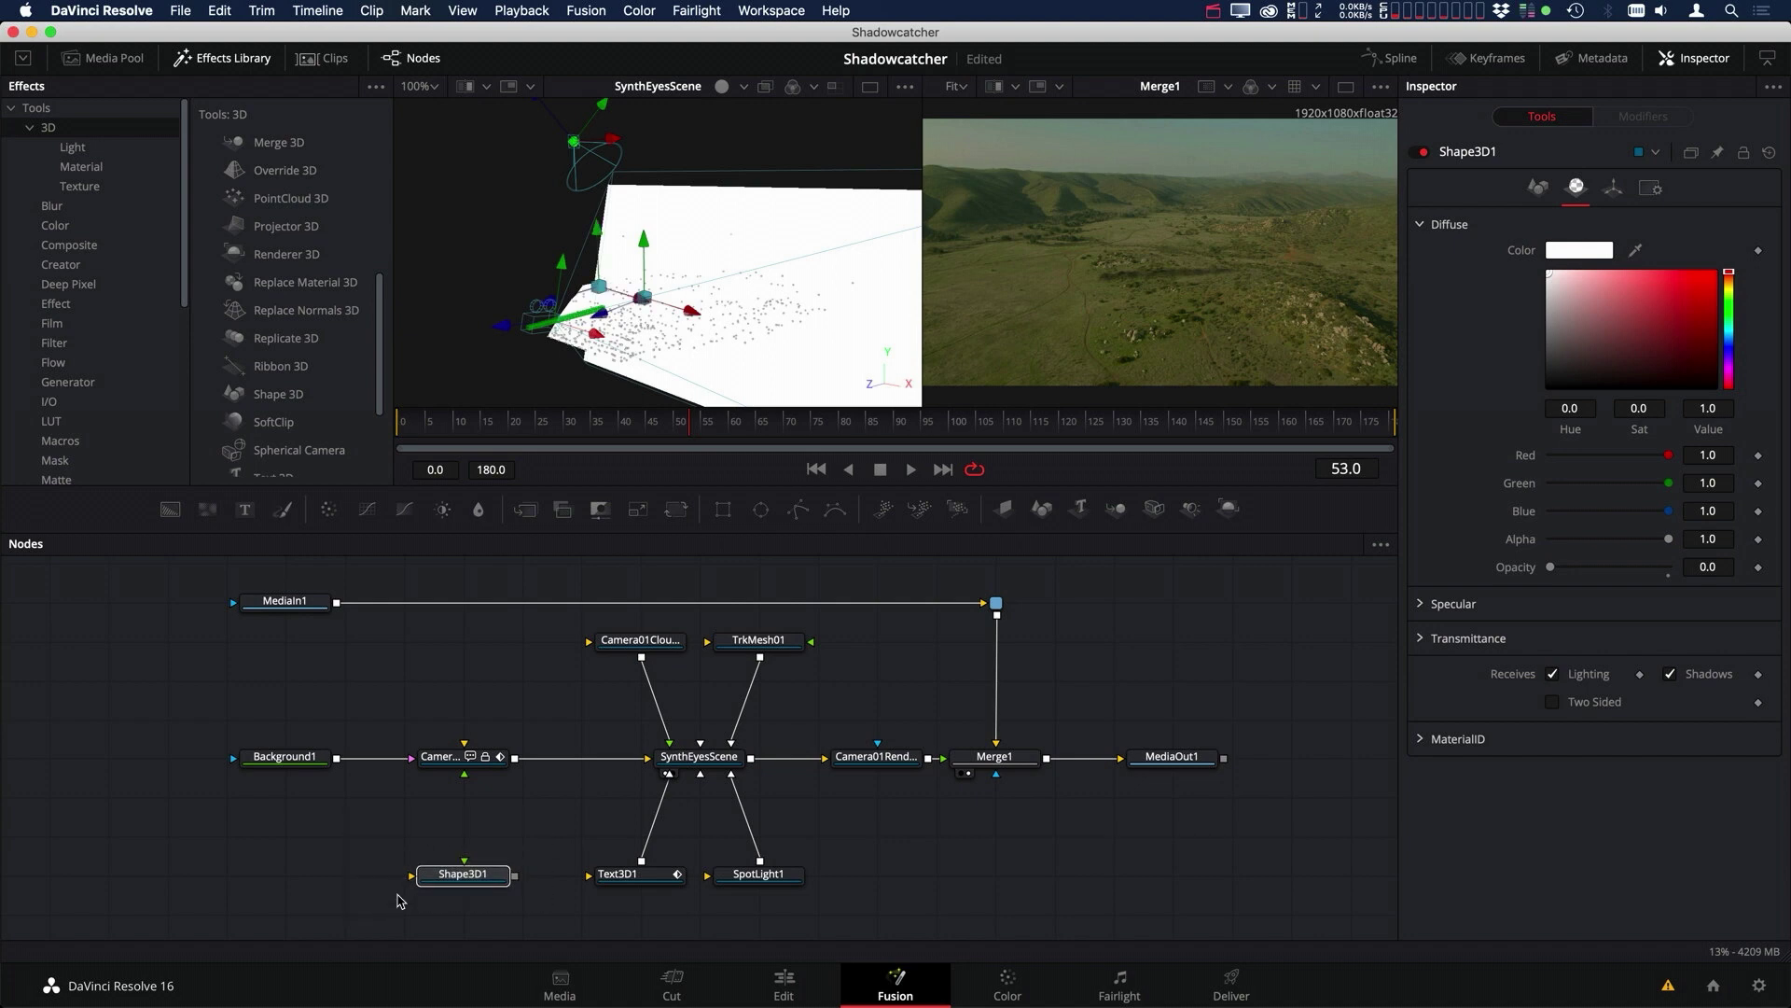
key(Delete)
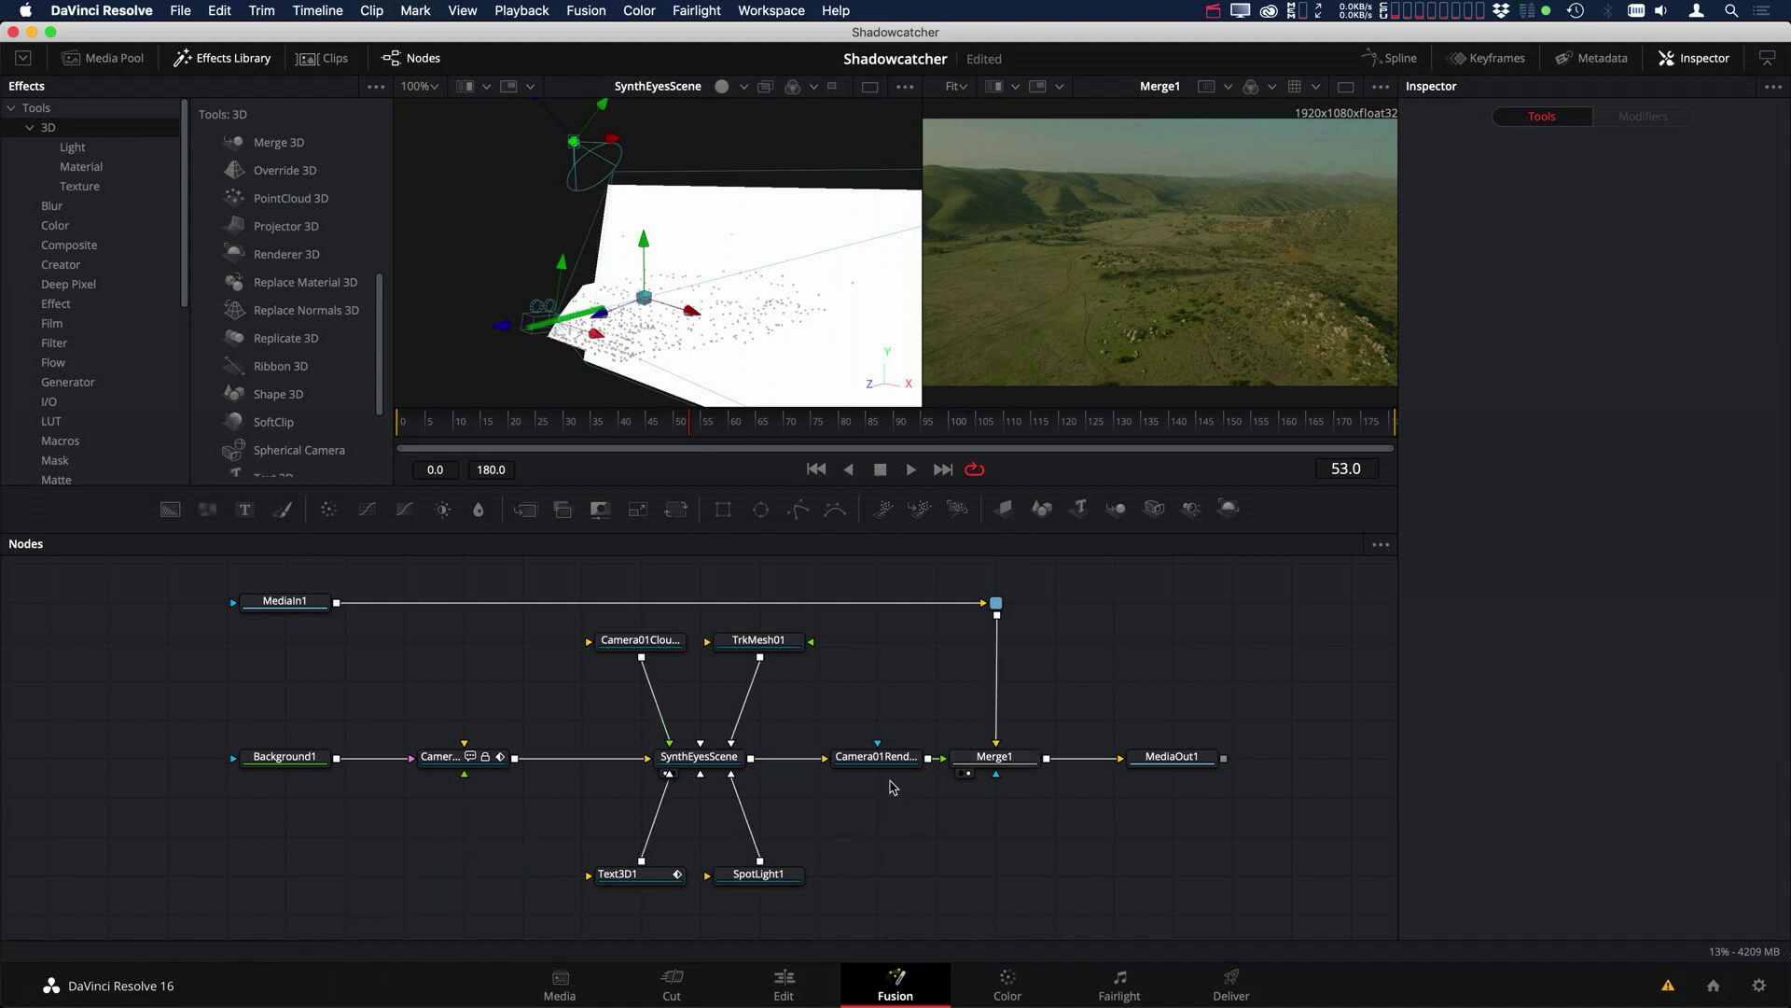
- Select and copy the Camera, SynthEyesScene and Camera01Renderer nodes
drag(987, 810, 995, 778)
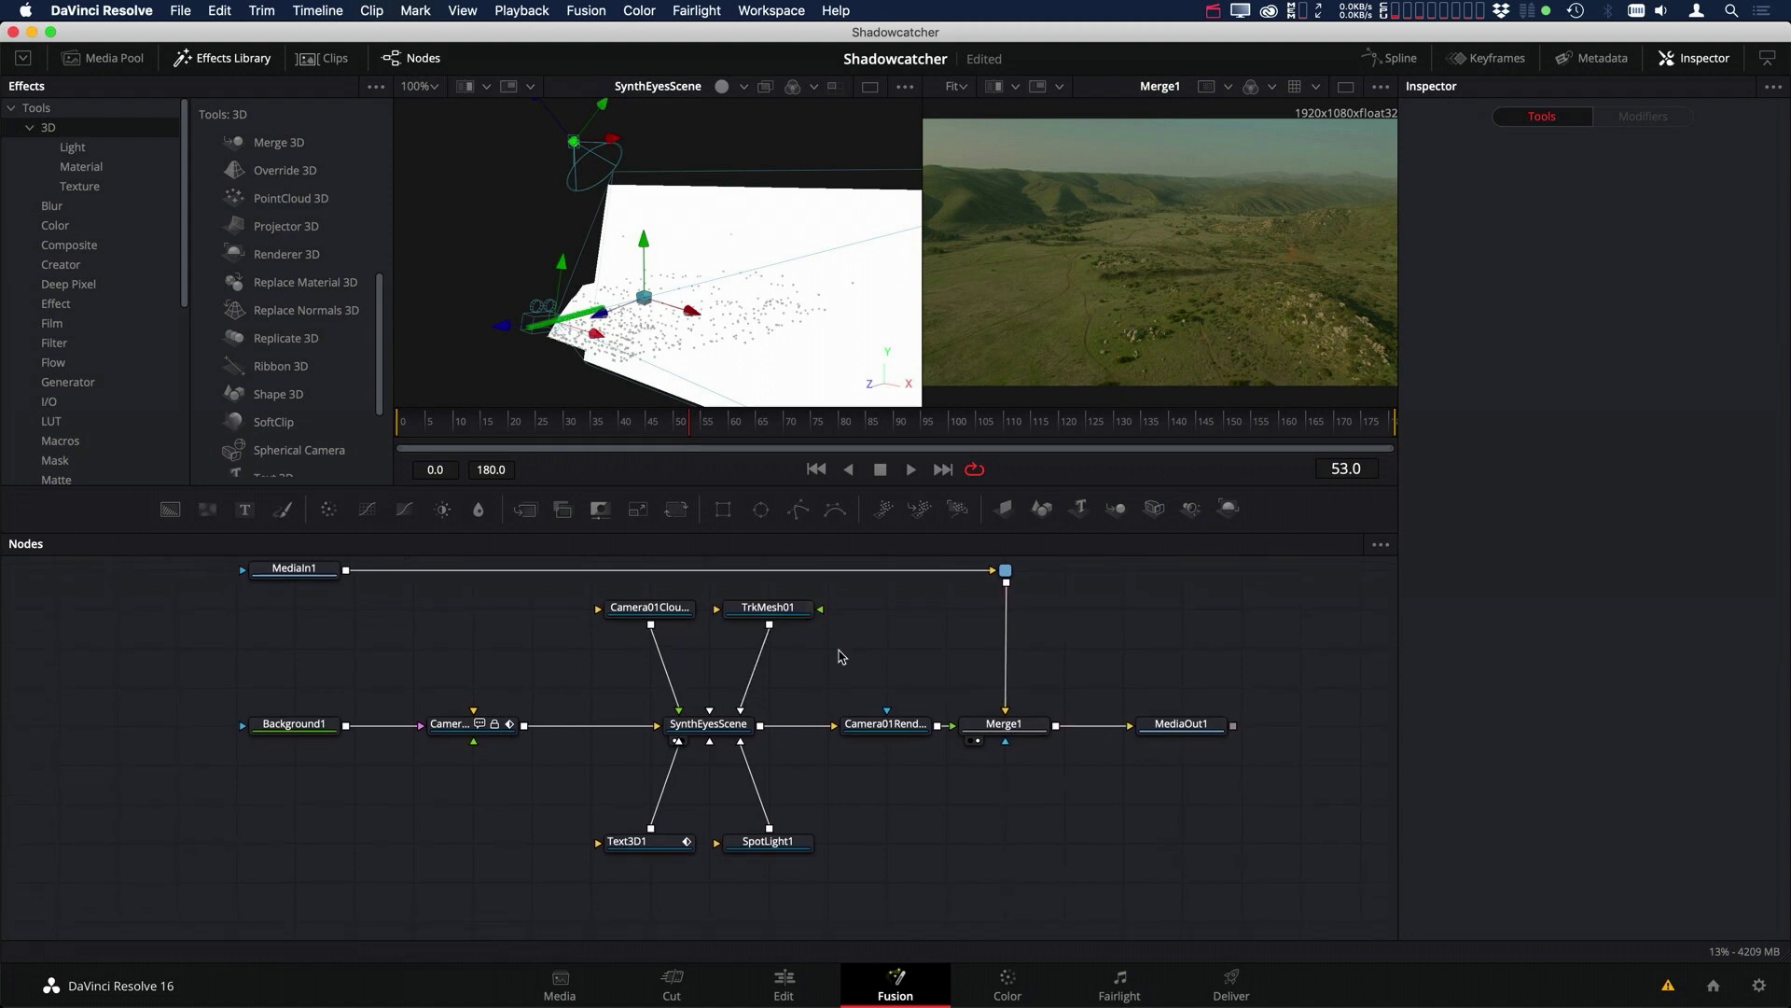
drag(940, 679, 424, 763)
click(696, 734)
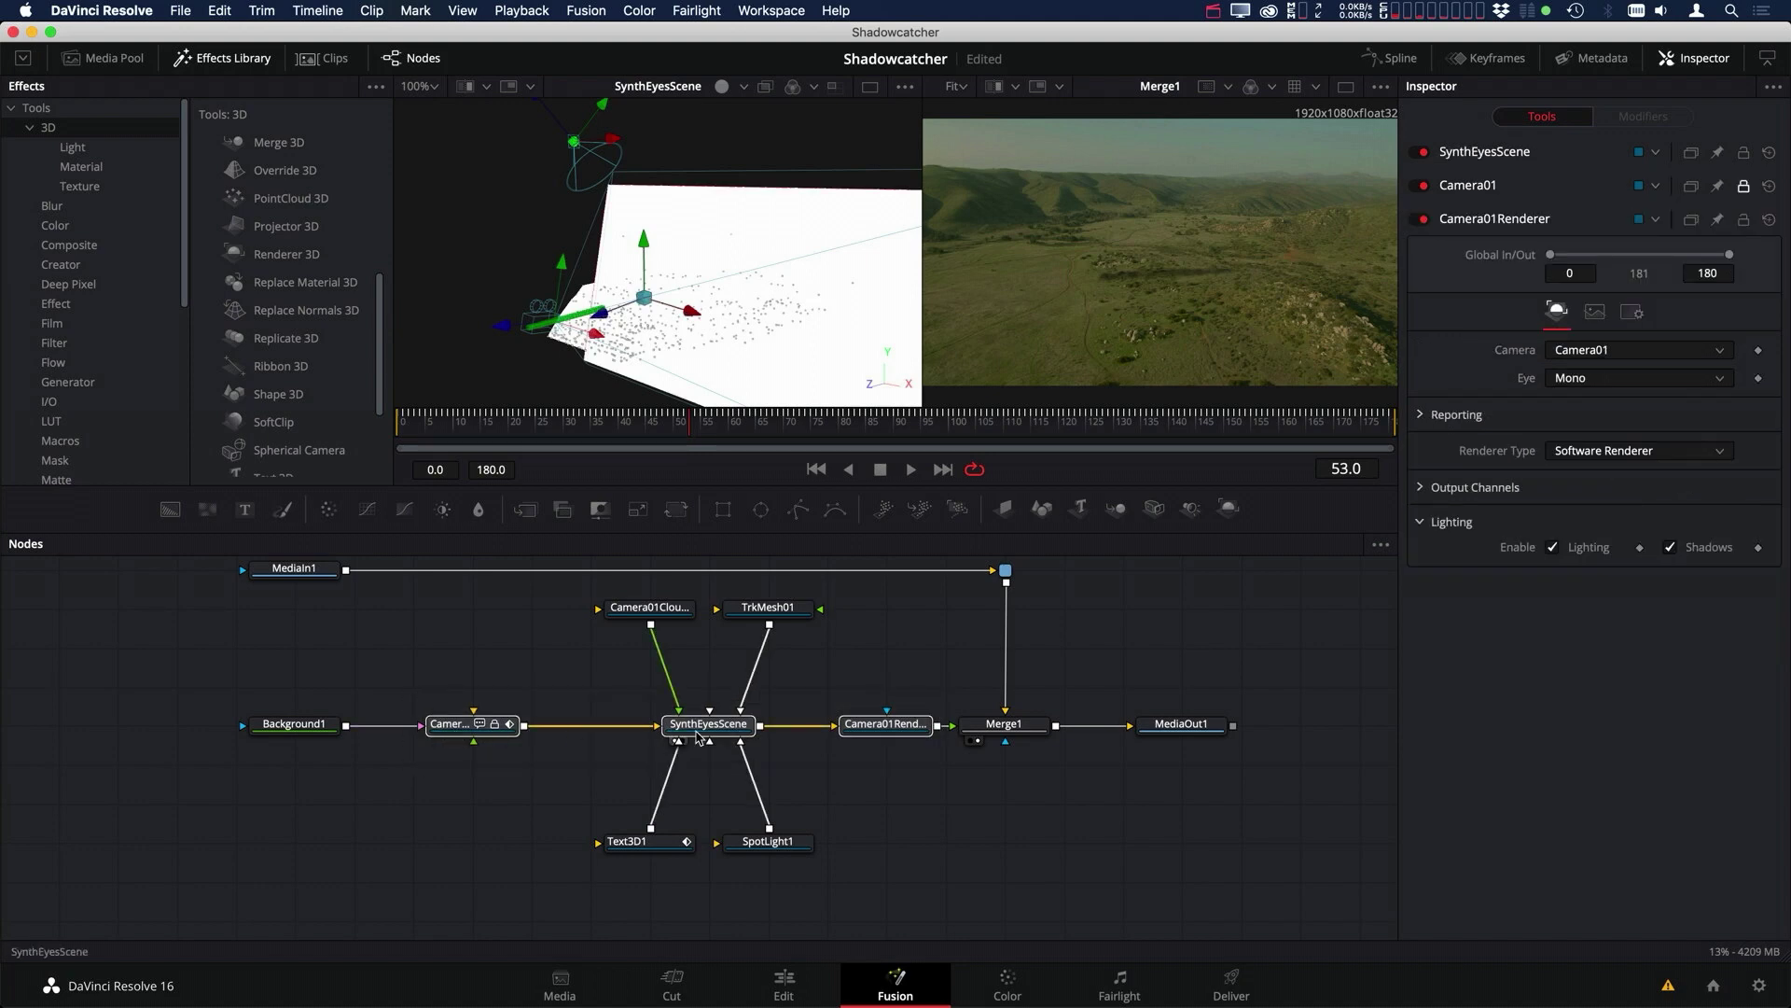
click(858, 735)
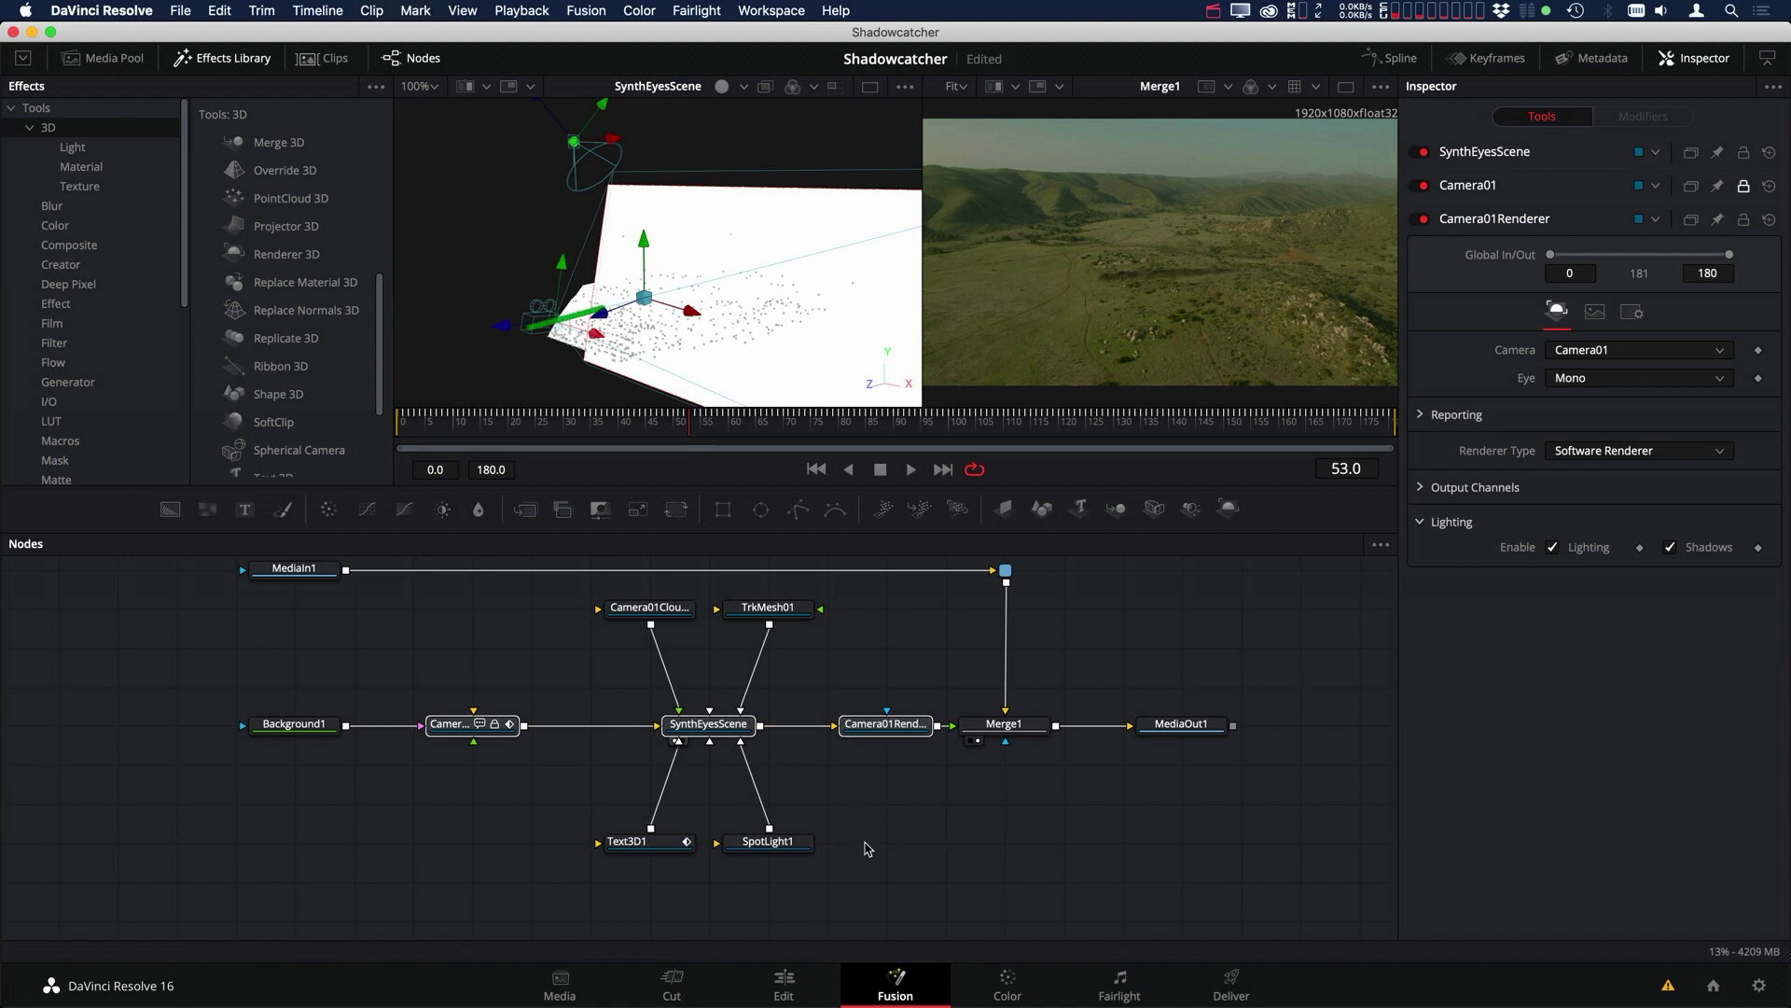
scroll(857, 837, down, 1)
click(679, 894)
- Paste the copied branch below and merge Camera01Renderer_1 with Merge1 into a new Merge2
key(ctrl+v)
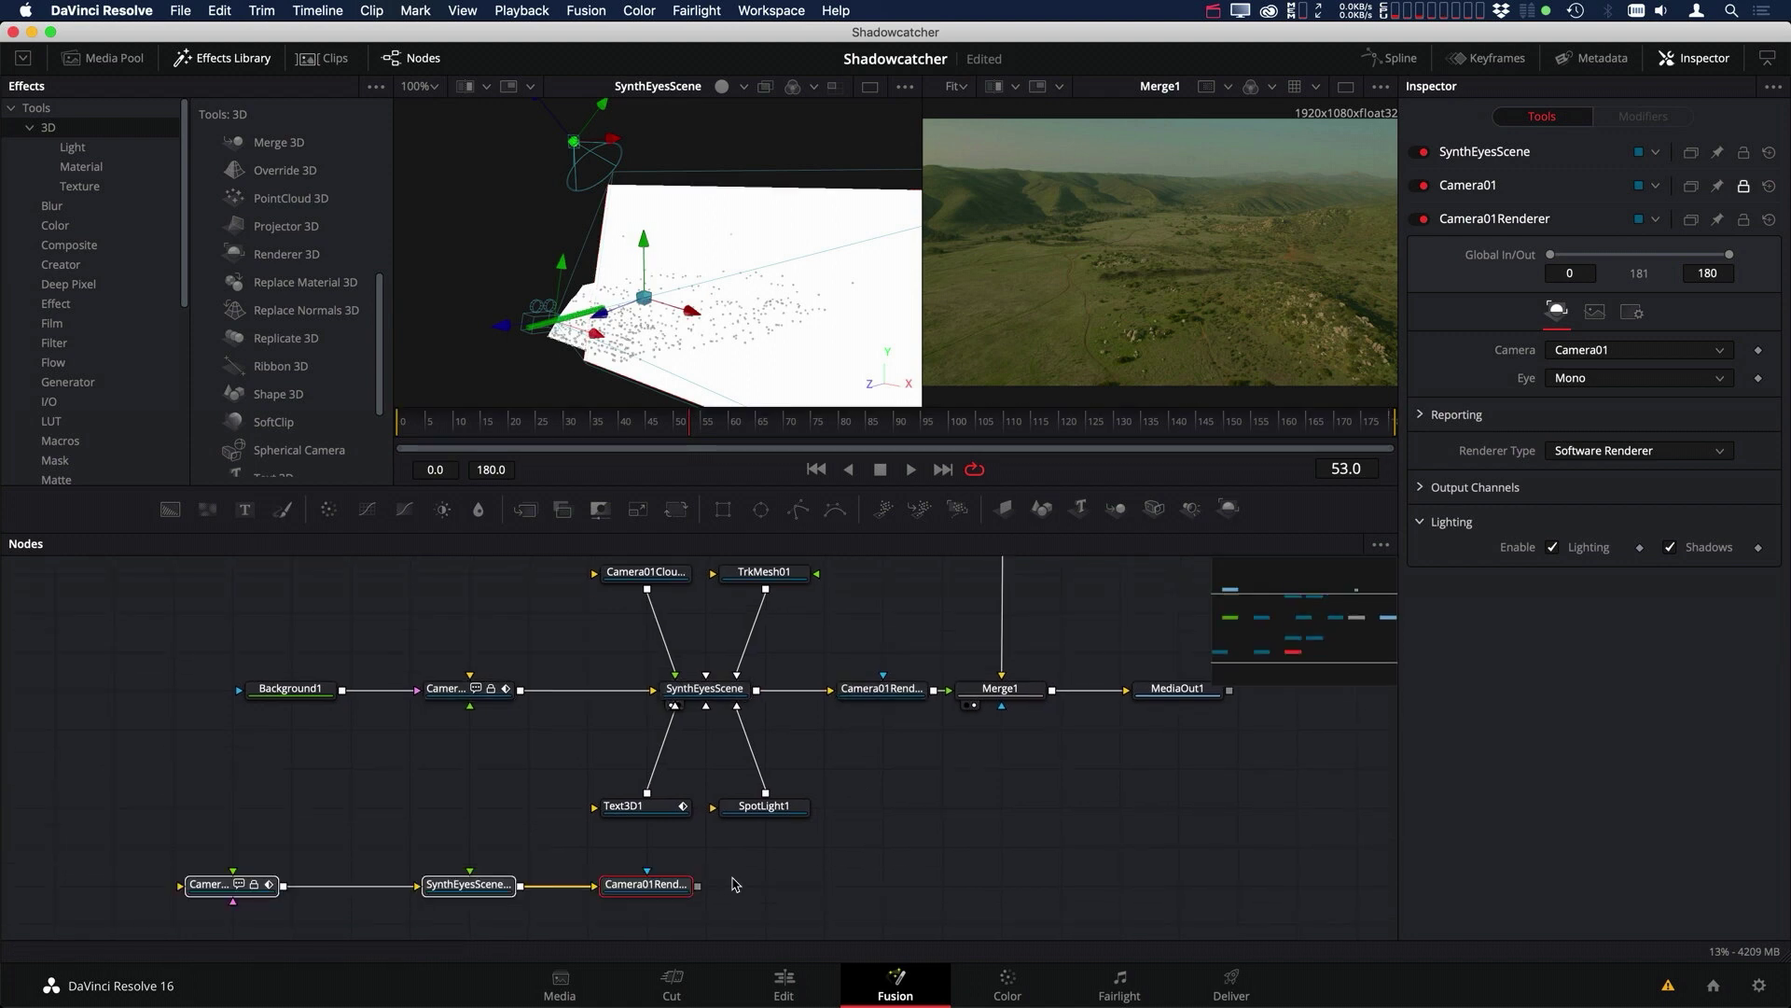
drag(821, 883, 919, 872)
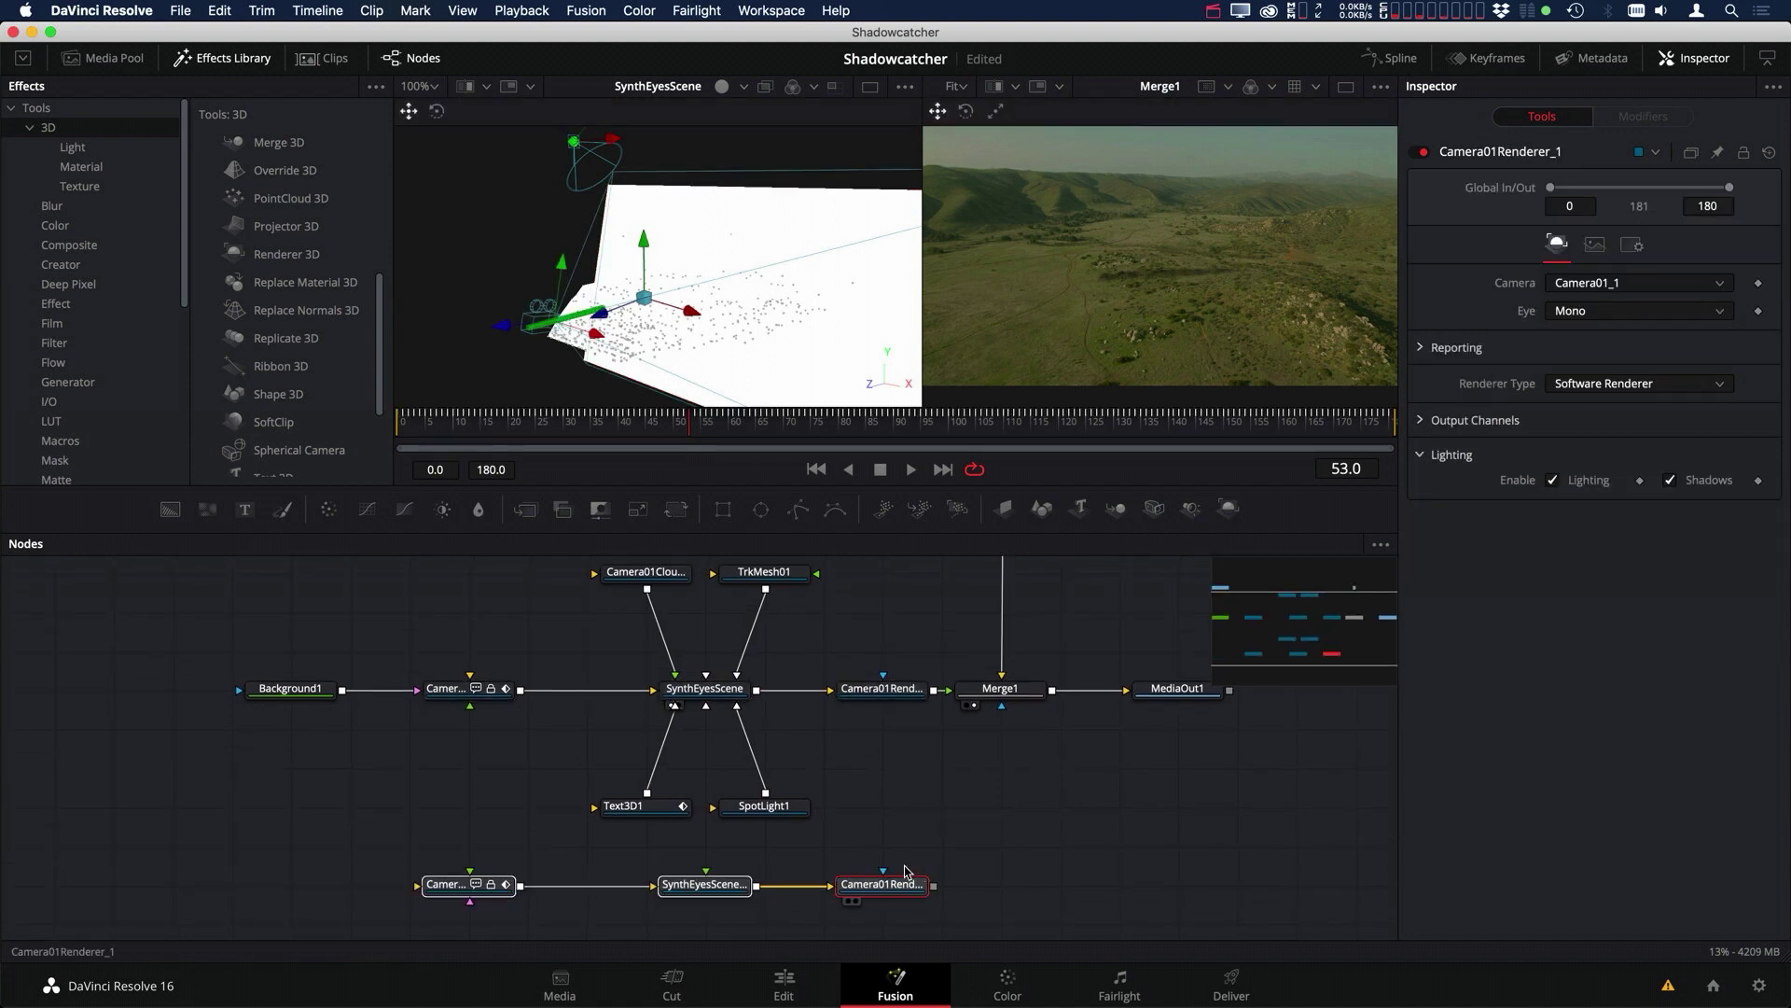
click(910, 897)
key(1)
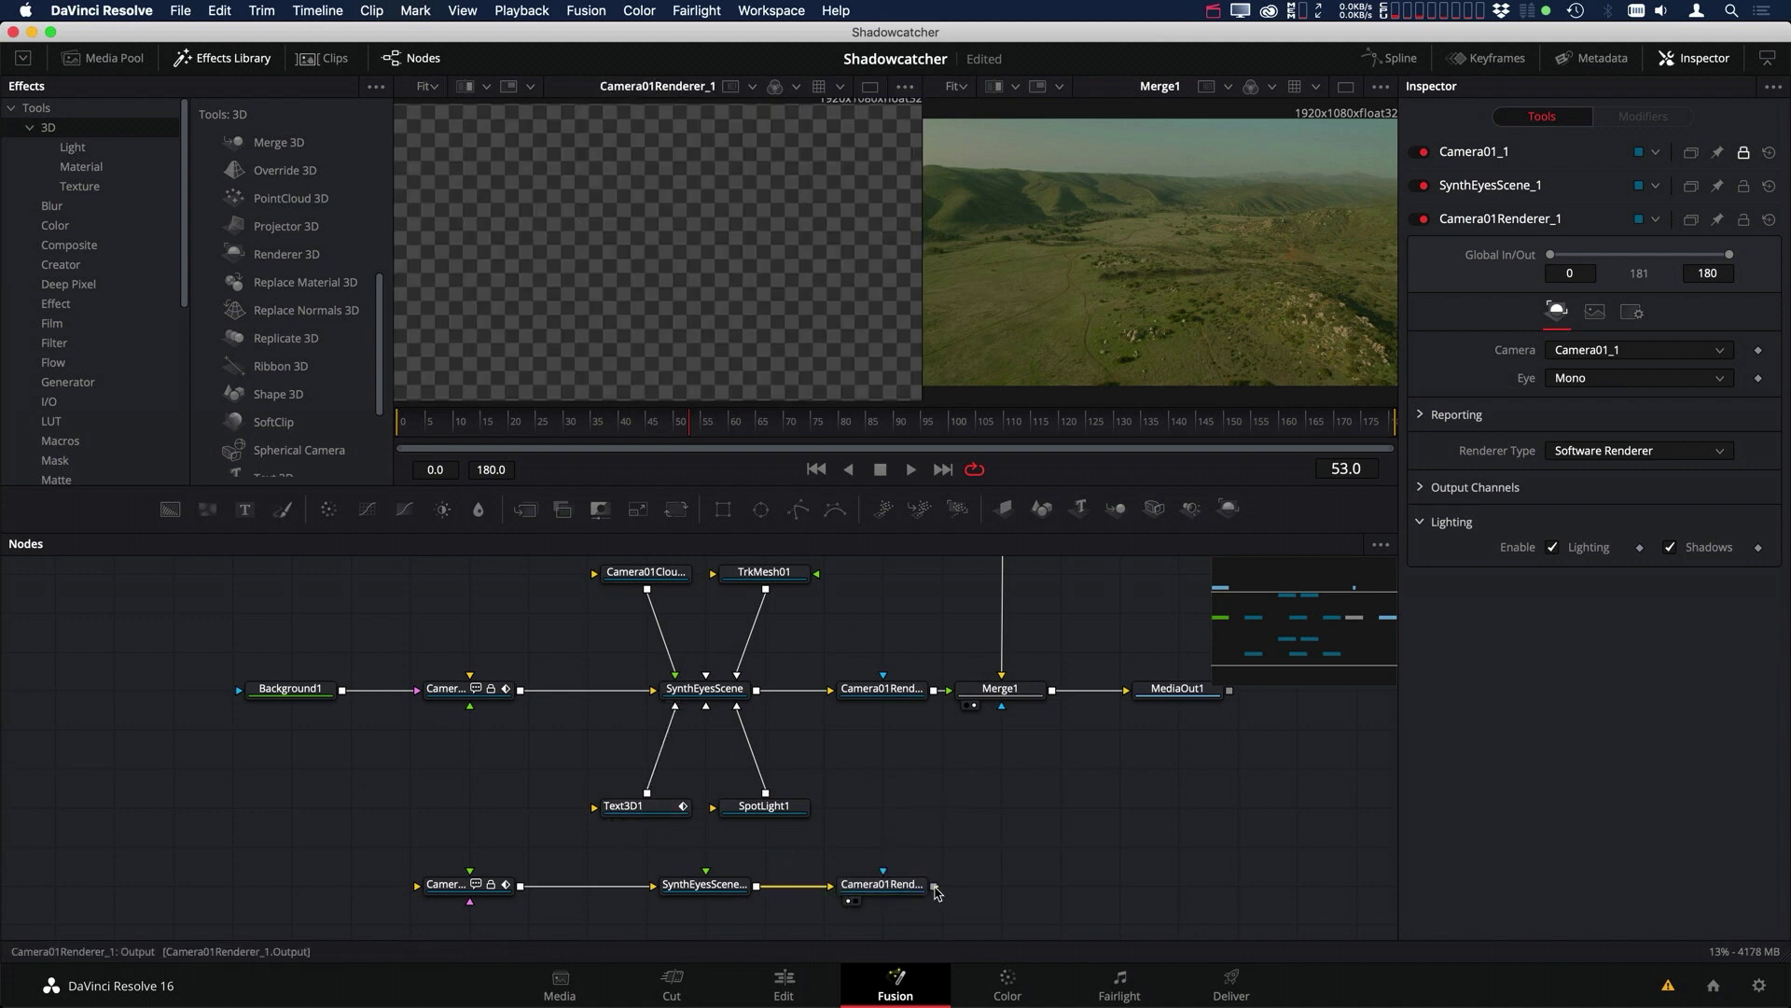
drag(935, 887, 1134, 891)
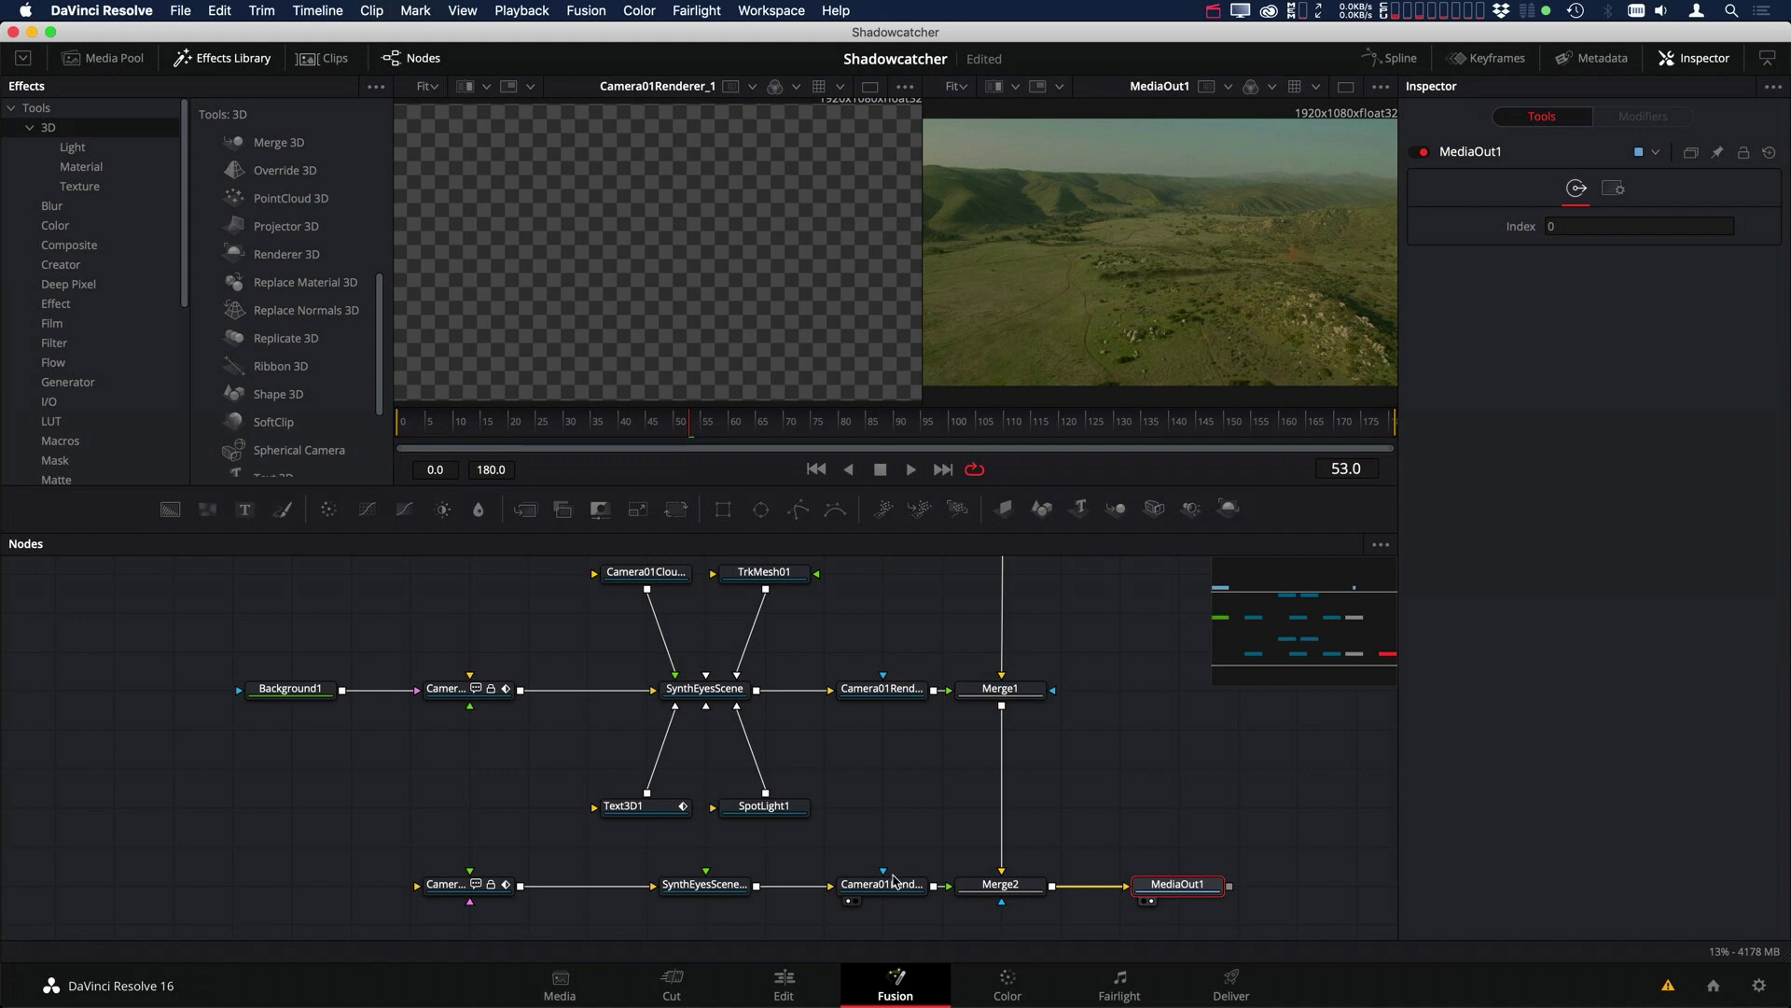
- Connect SpotLight1 into SynthEyesScene_1 and move Text3D1 up-left, checking its material
drag(765, 794, 823, 767)
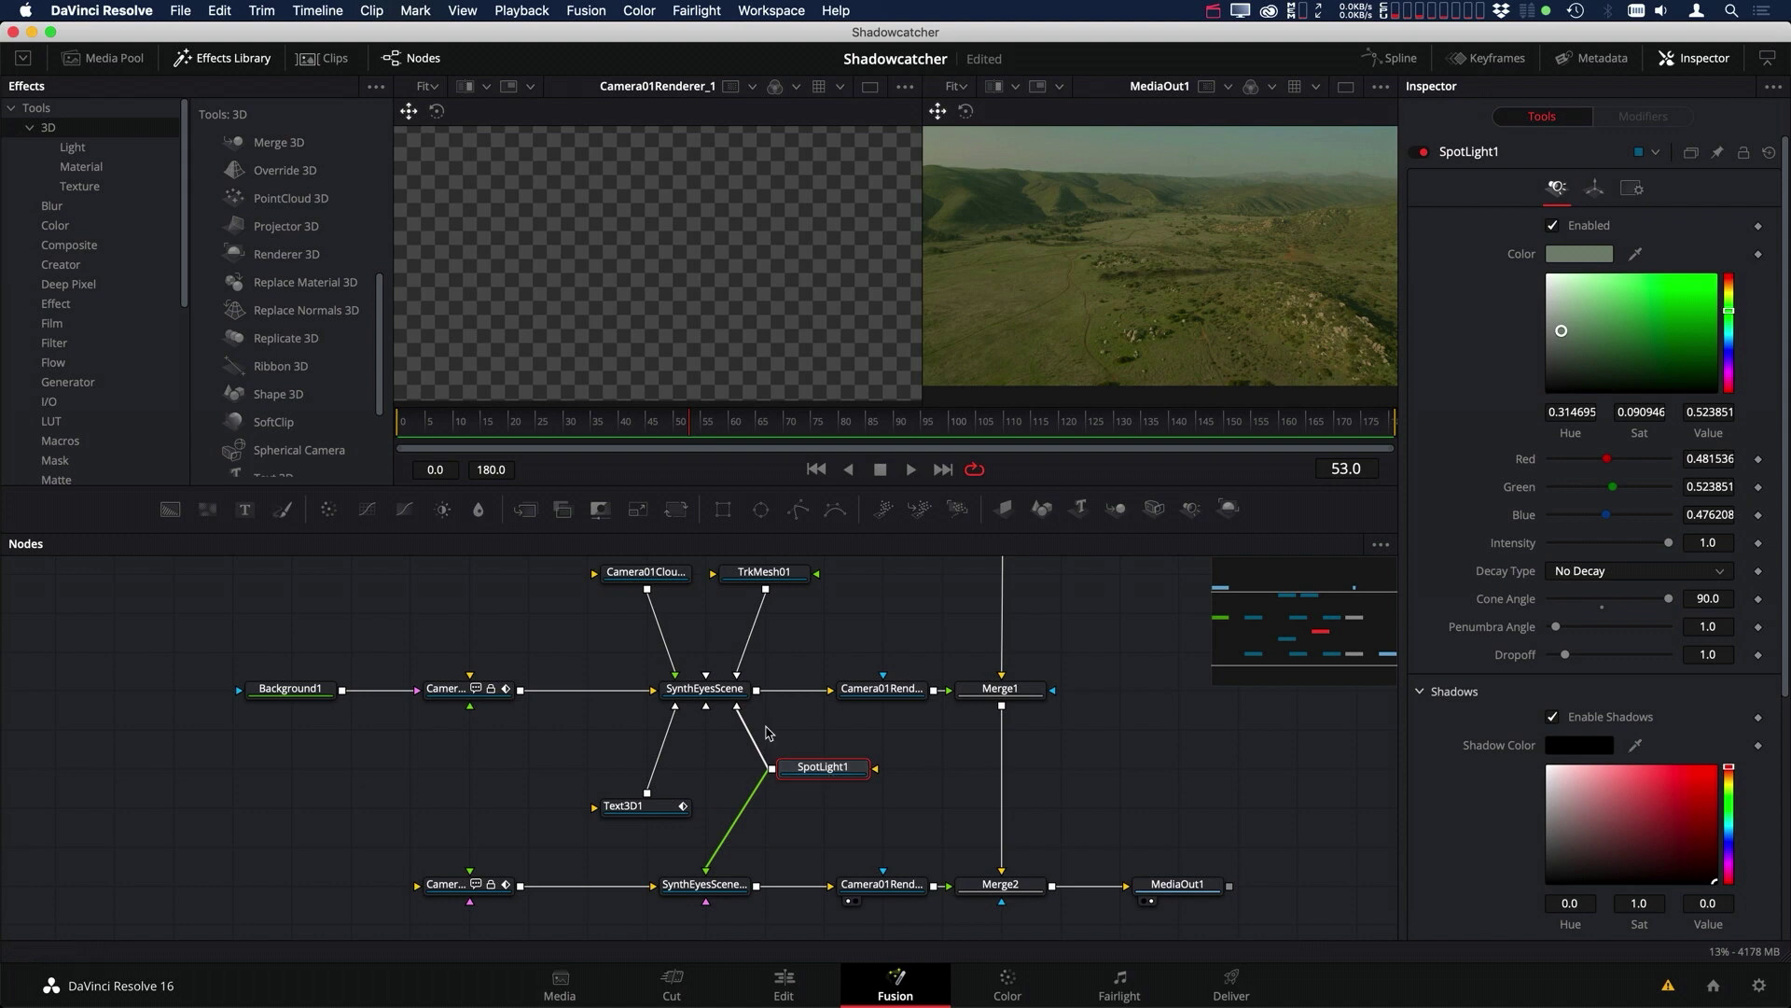
drag(662, 816, 627, 775)
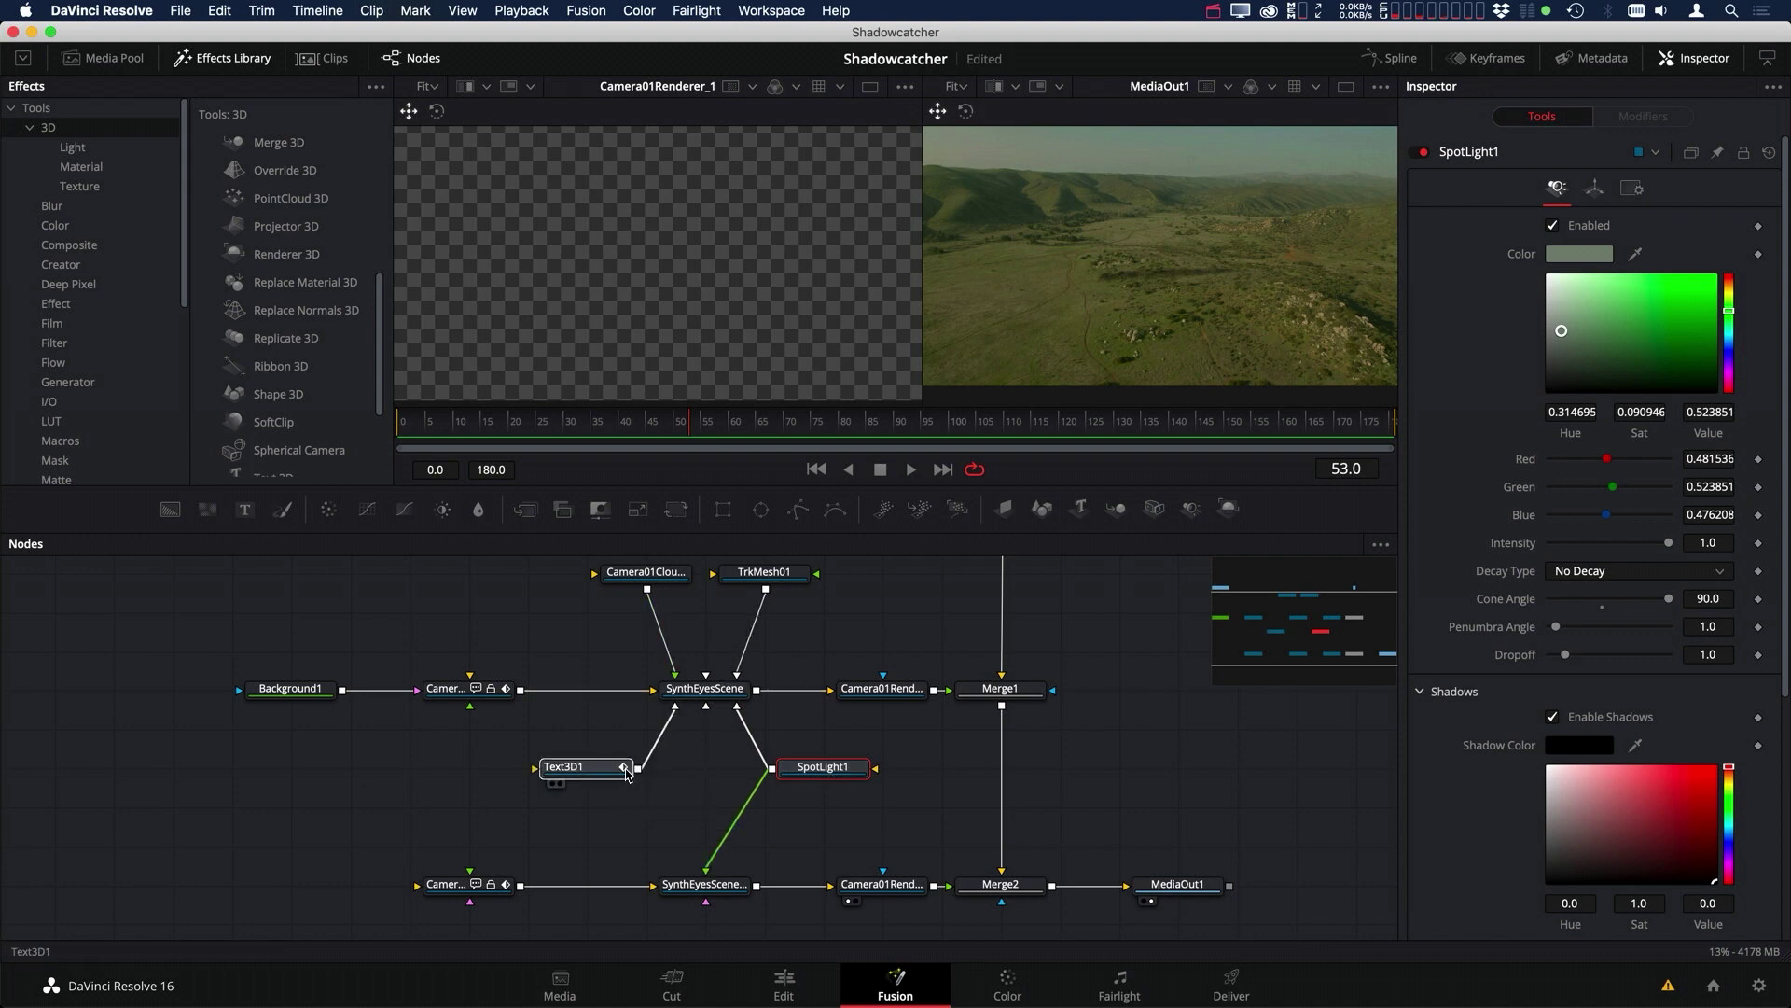
click(599, 770)
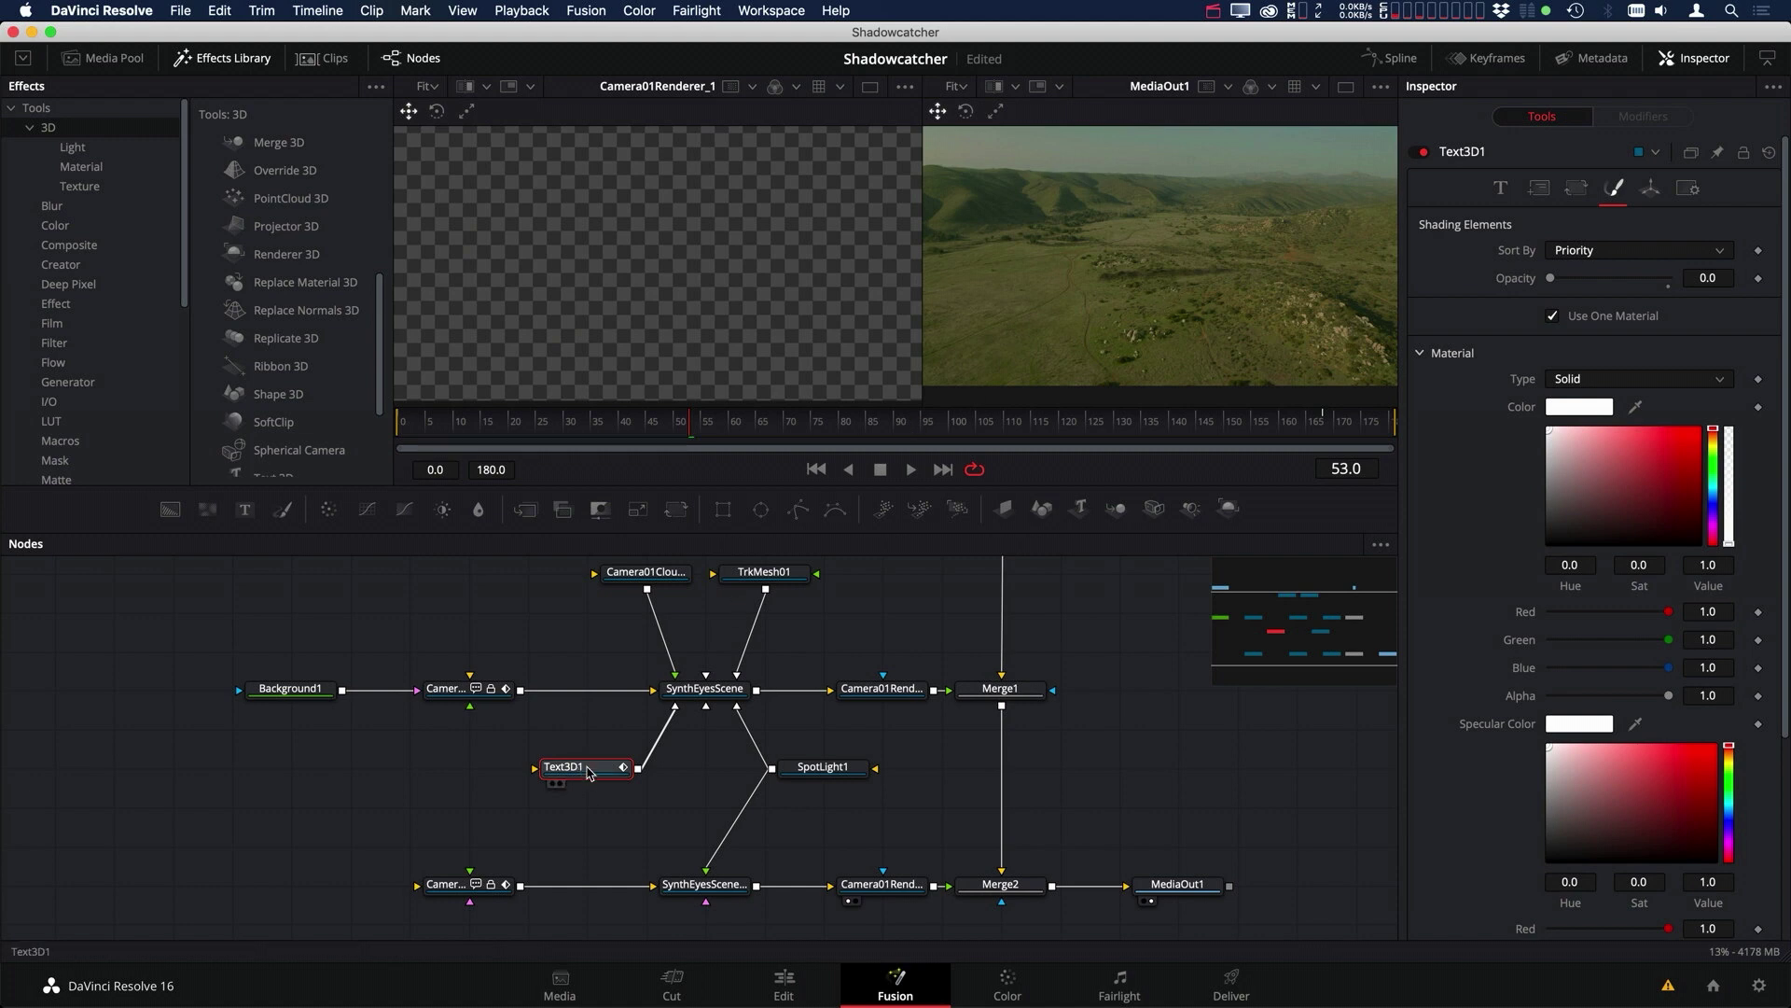
click(586, 816)
- Paste an instance of Text3D1 and connect Instance_Text3D1 into SynthEyesScene_1
right_click(597, 819)
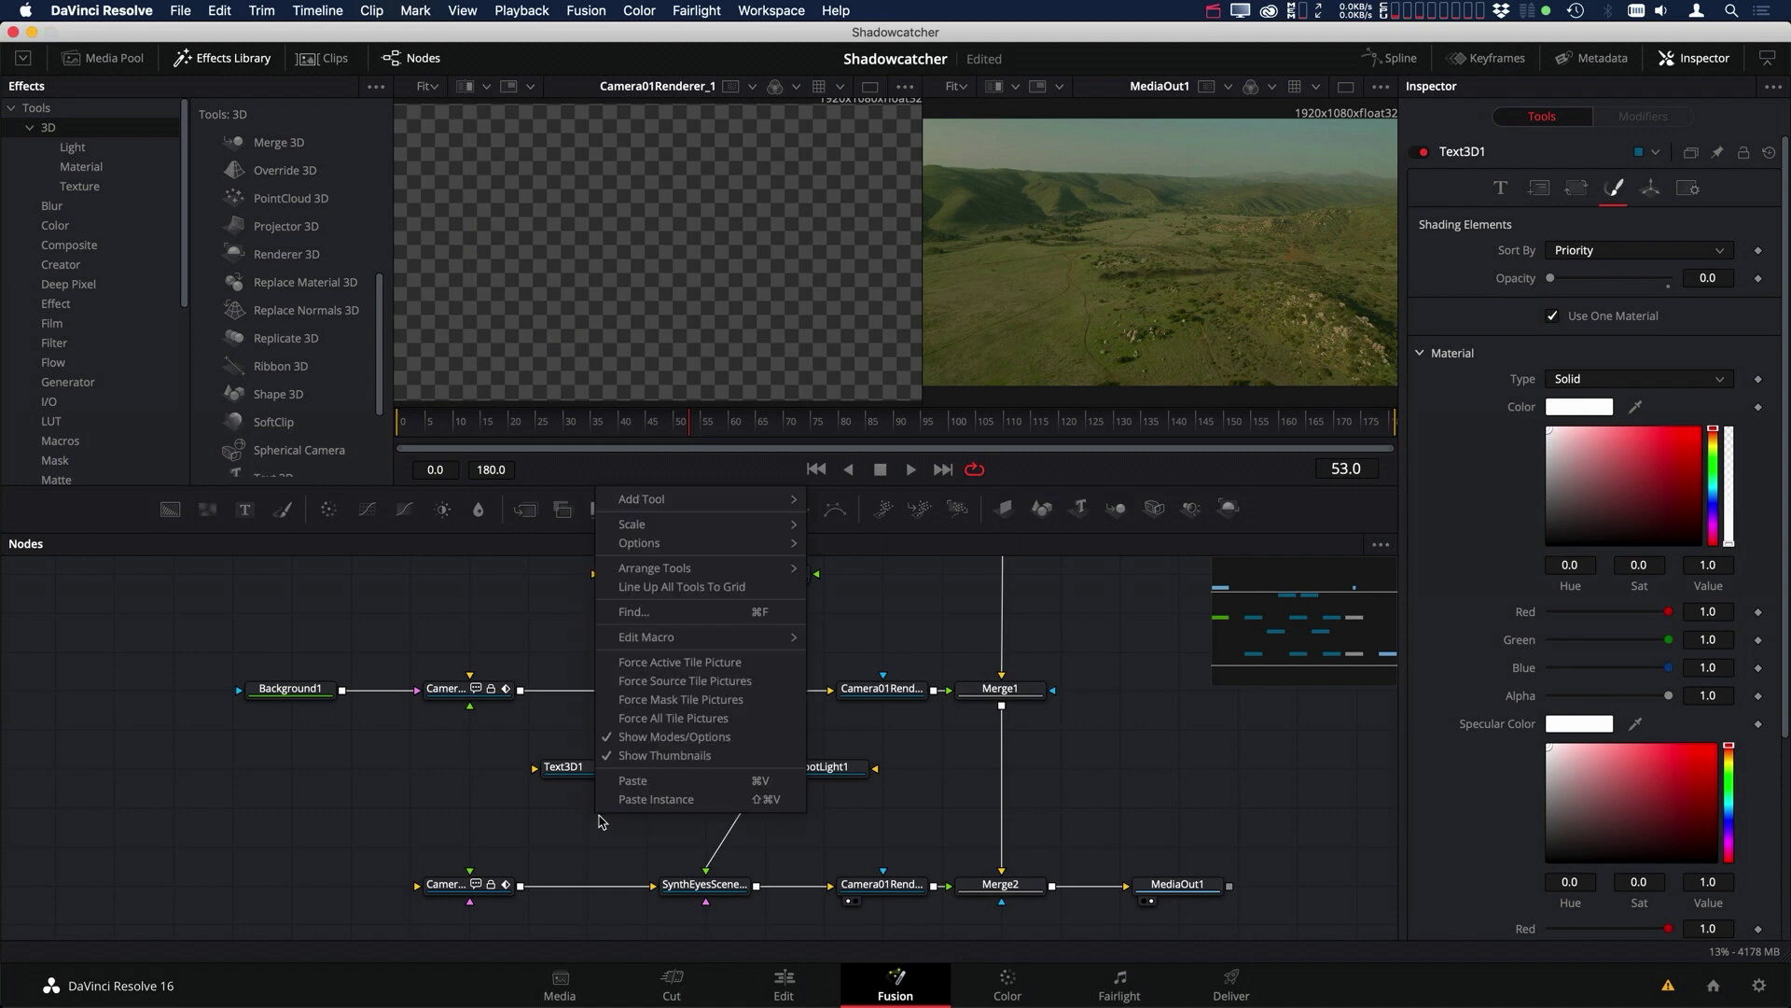
click(651, 801)
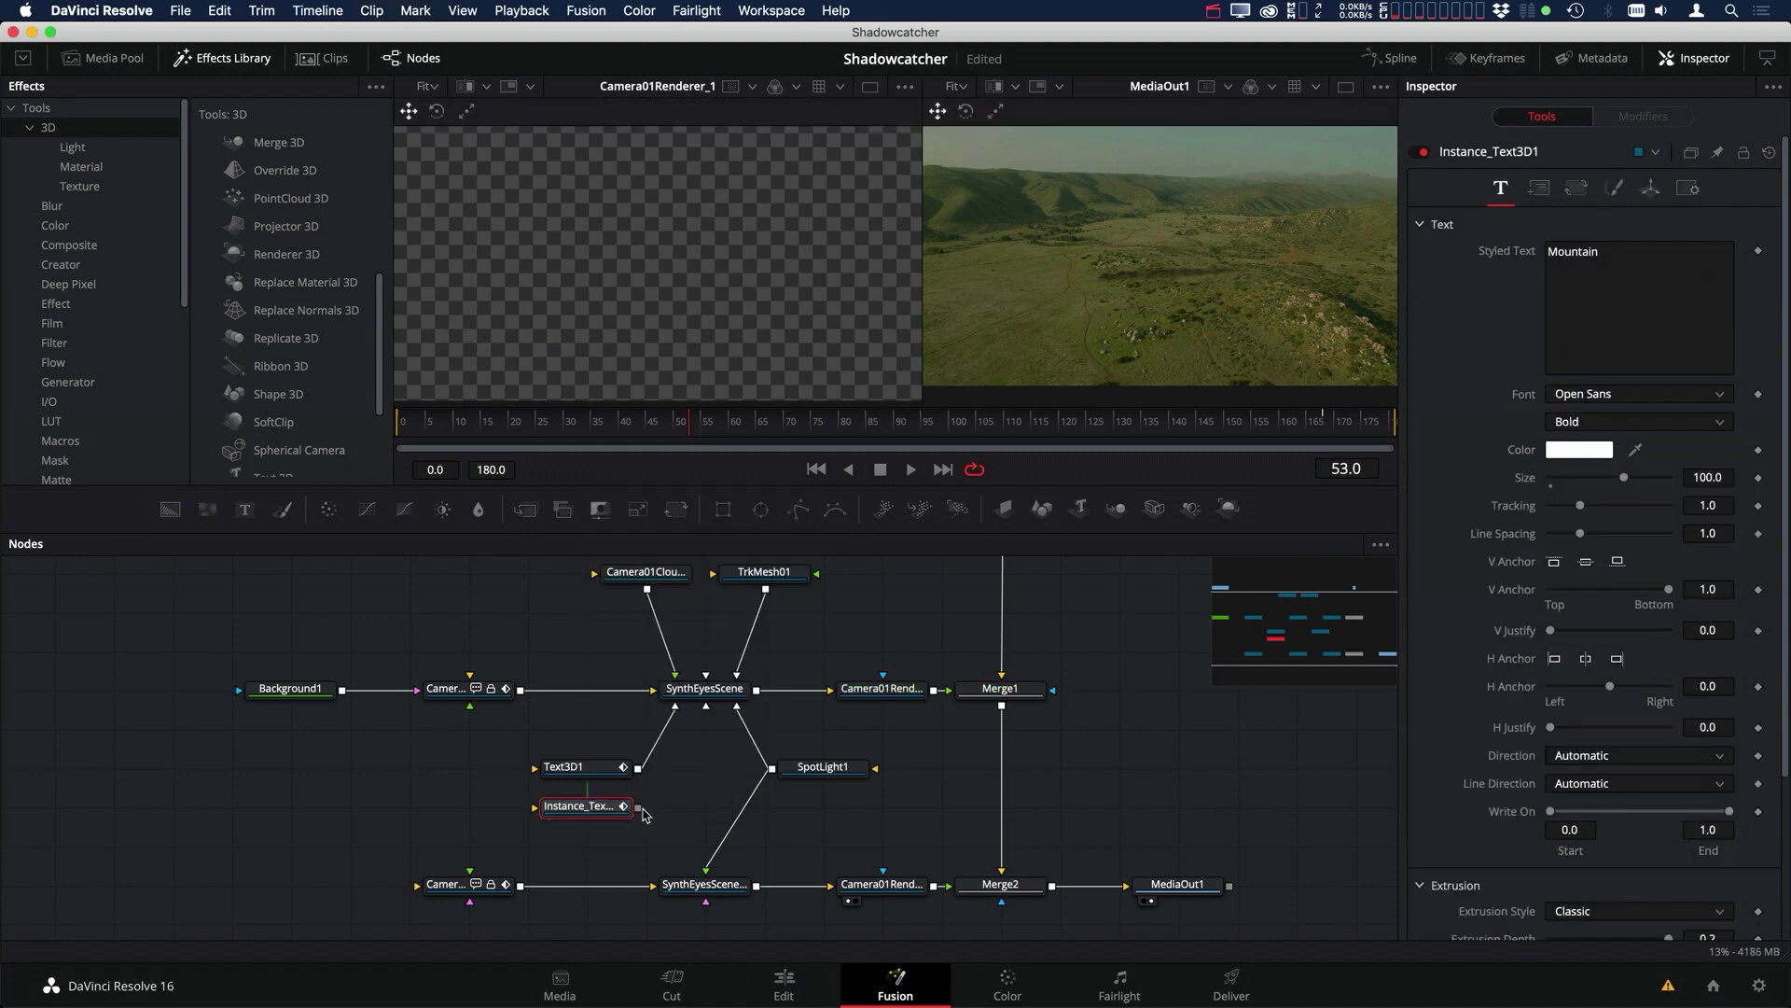
drag(639, 807, 694, 884)
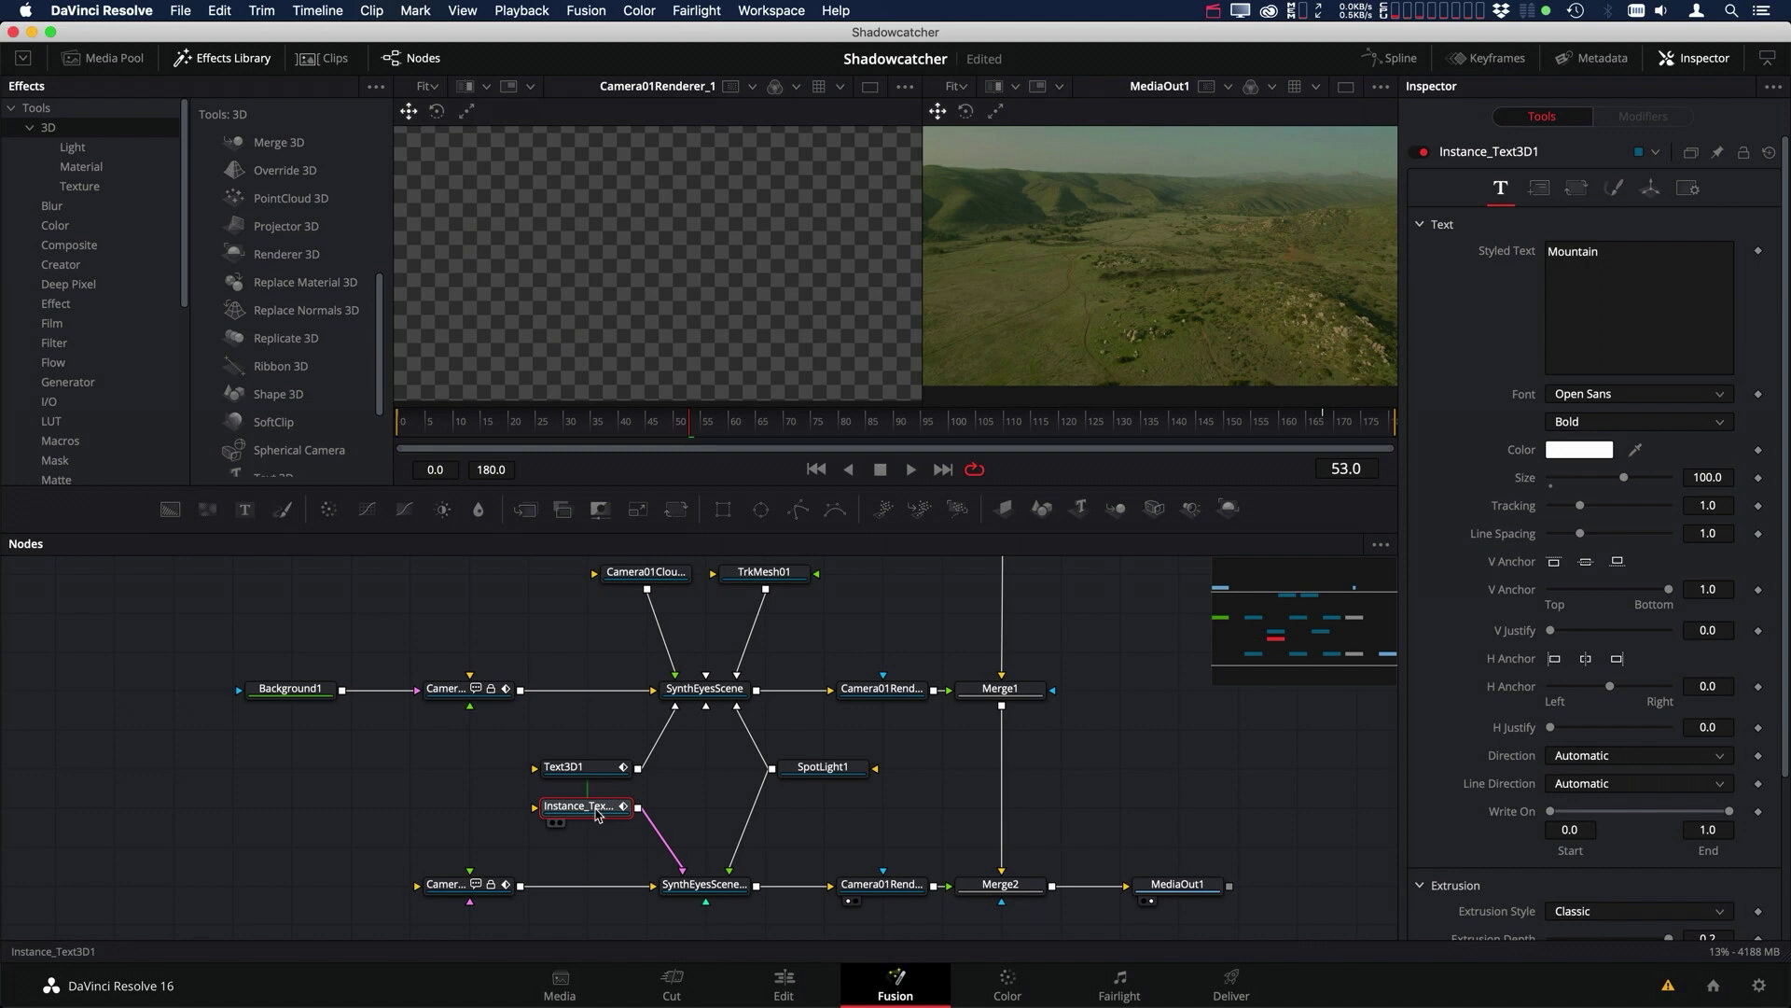
- Deinstance the instanced text's Opacity, set it to 1.0, and view Merge2 in the second viewer
click(1617, 189)
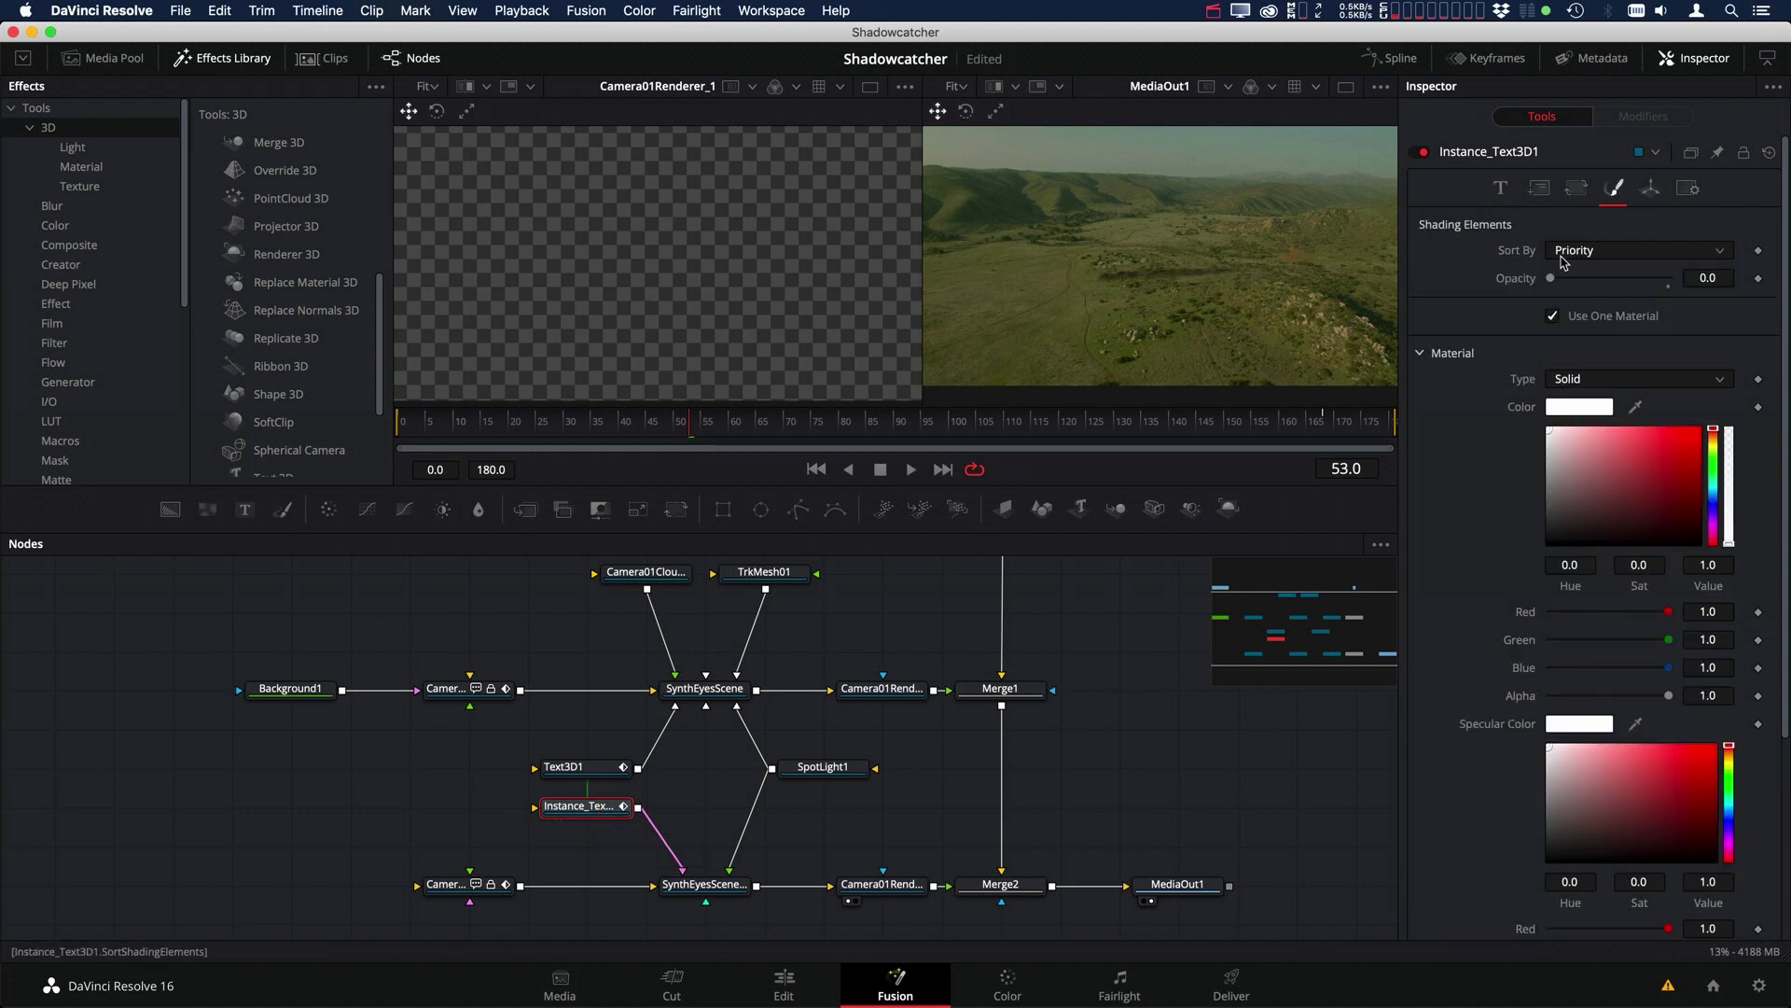
right_click(1517, 285)
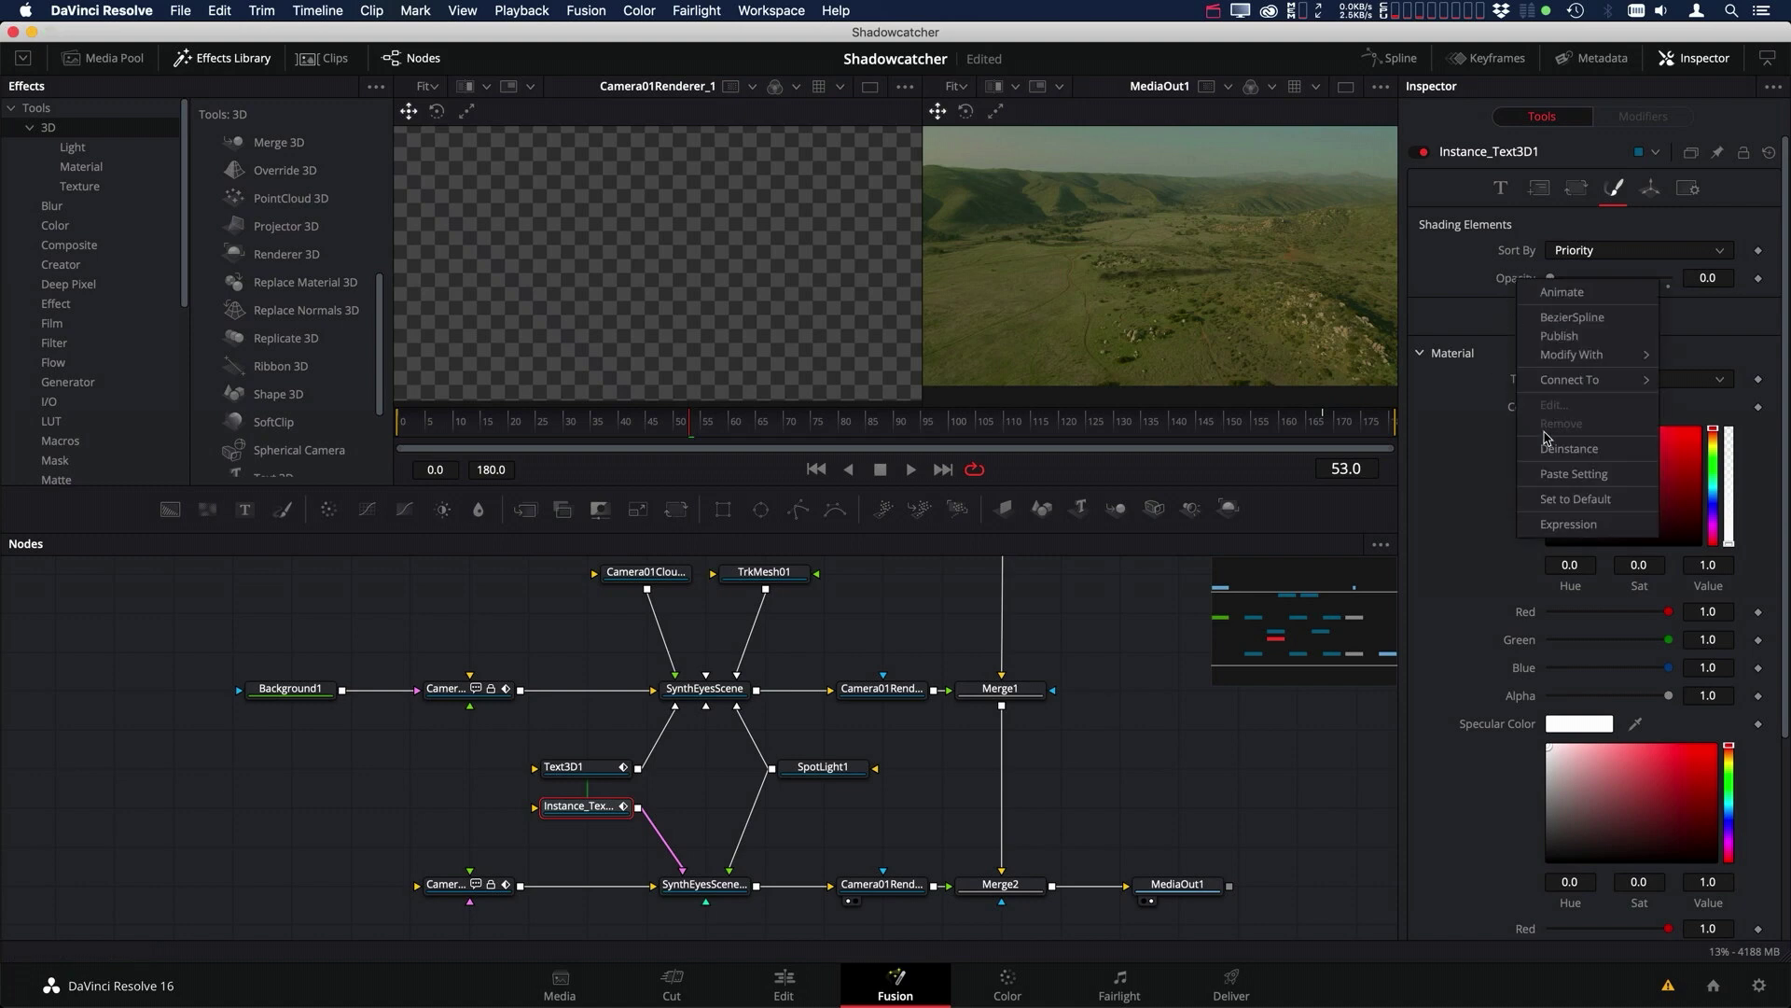
click(1563, 453)
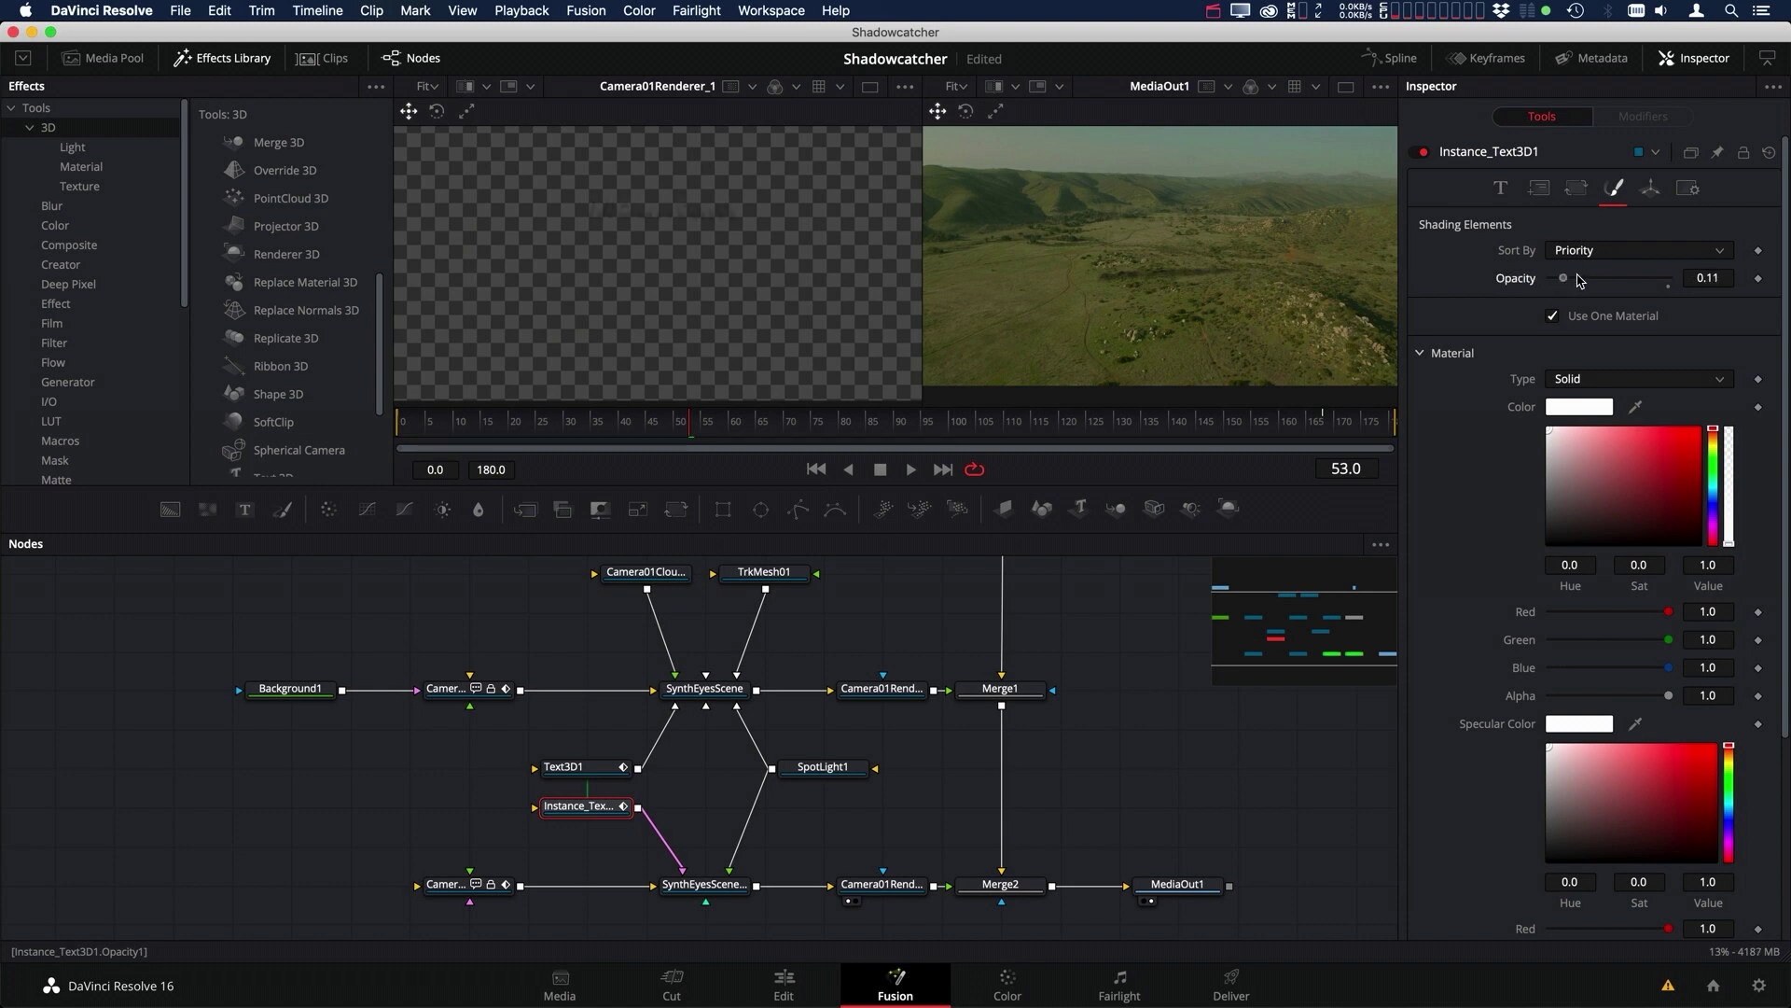
drag(1552, 278, 1703, 280)
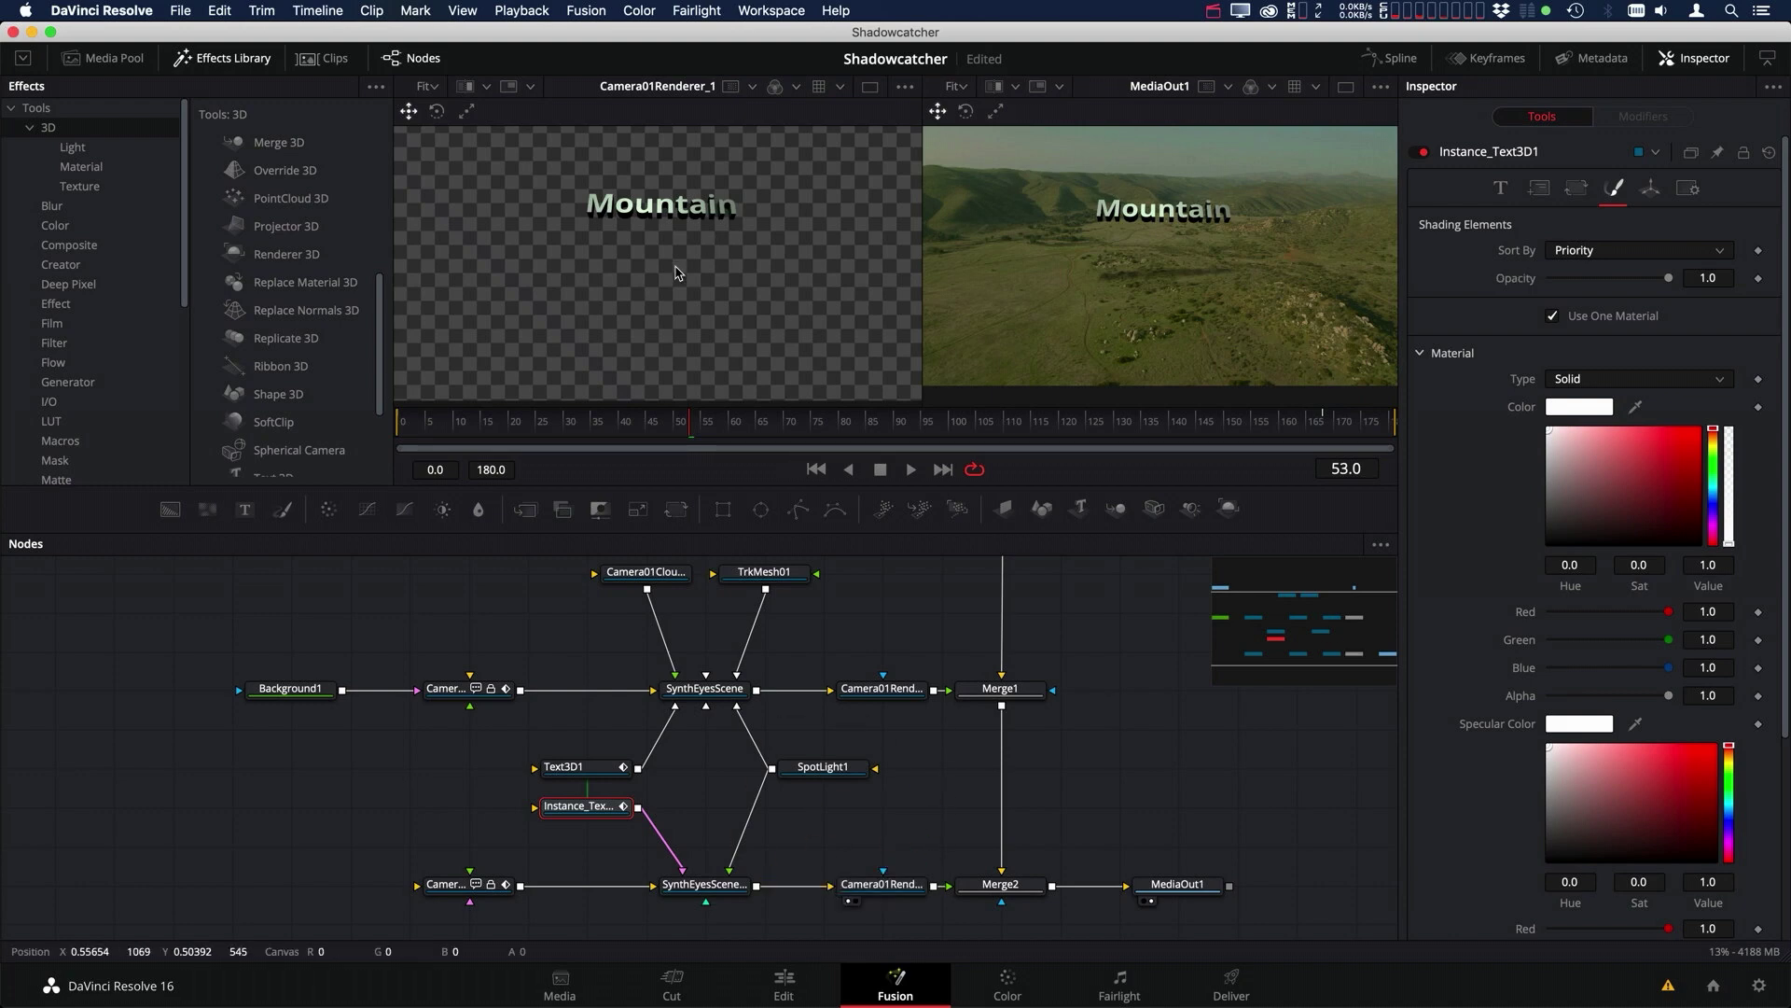
click(974, 900)
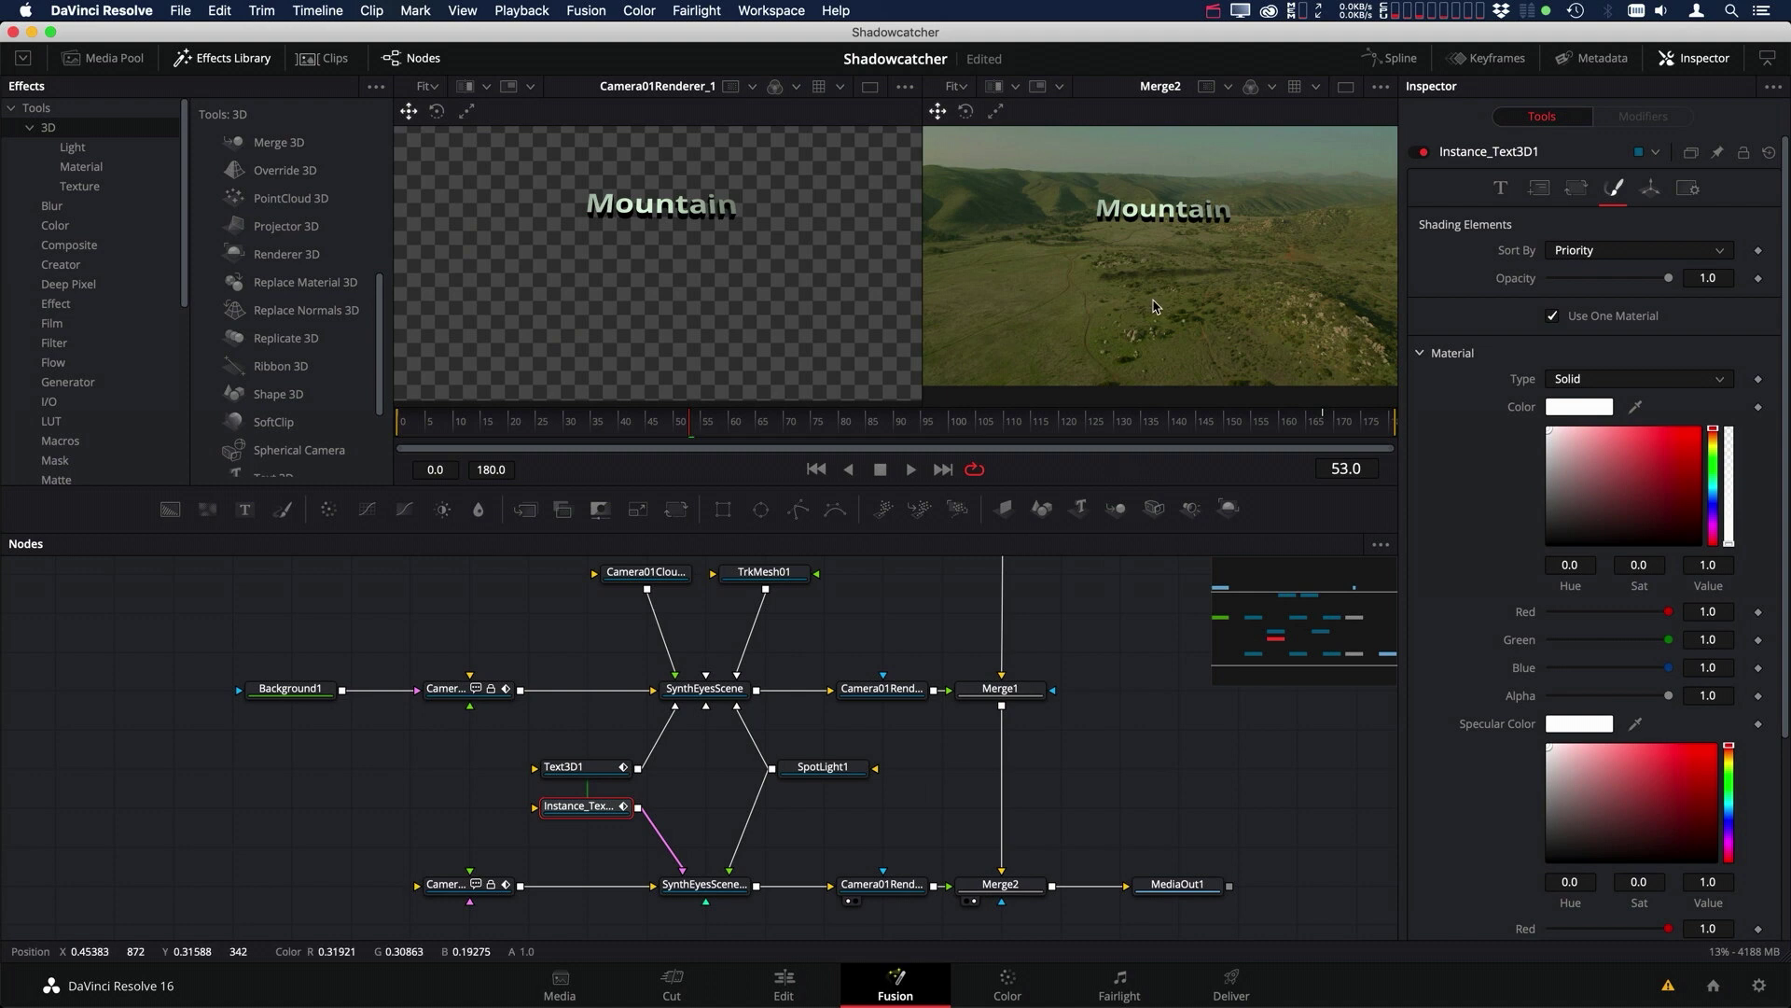
scroll(1115, 685, up, 2)
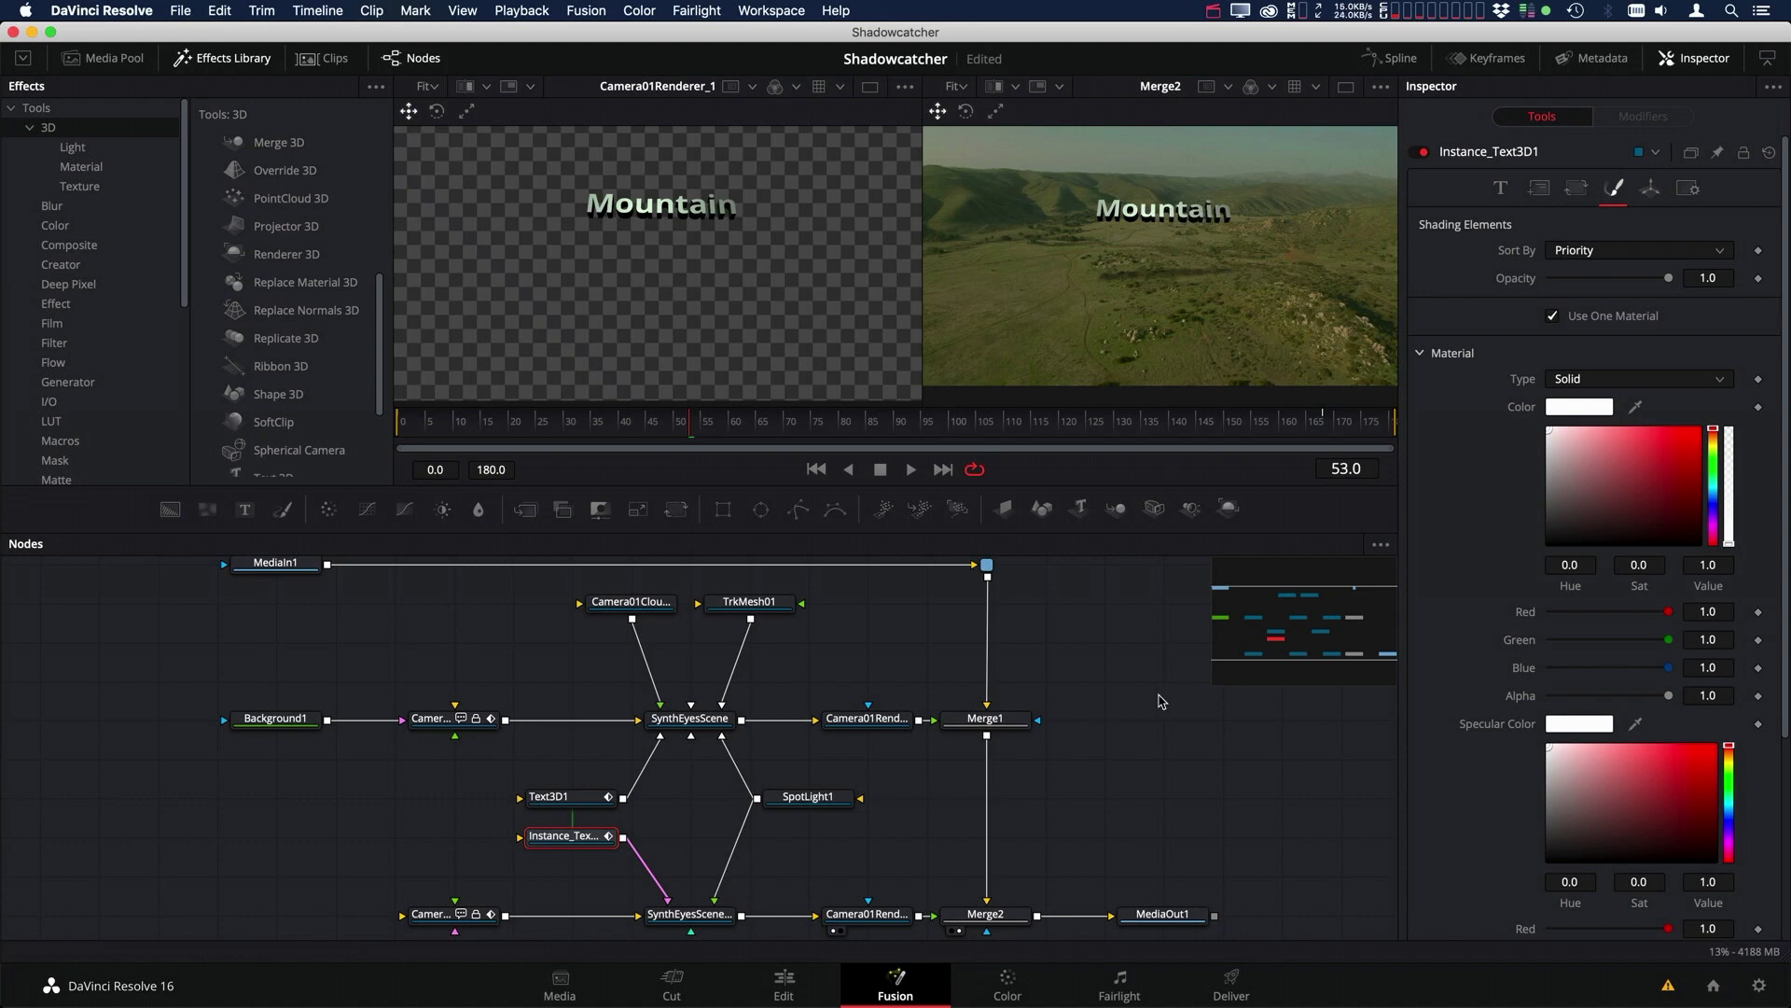
- View the shadow pass render, then the white Background1 and the Camera01 3D scene
scroll(1142, 712, right, 1)
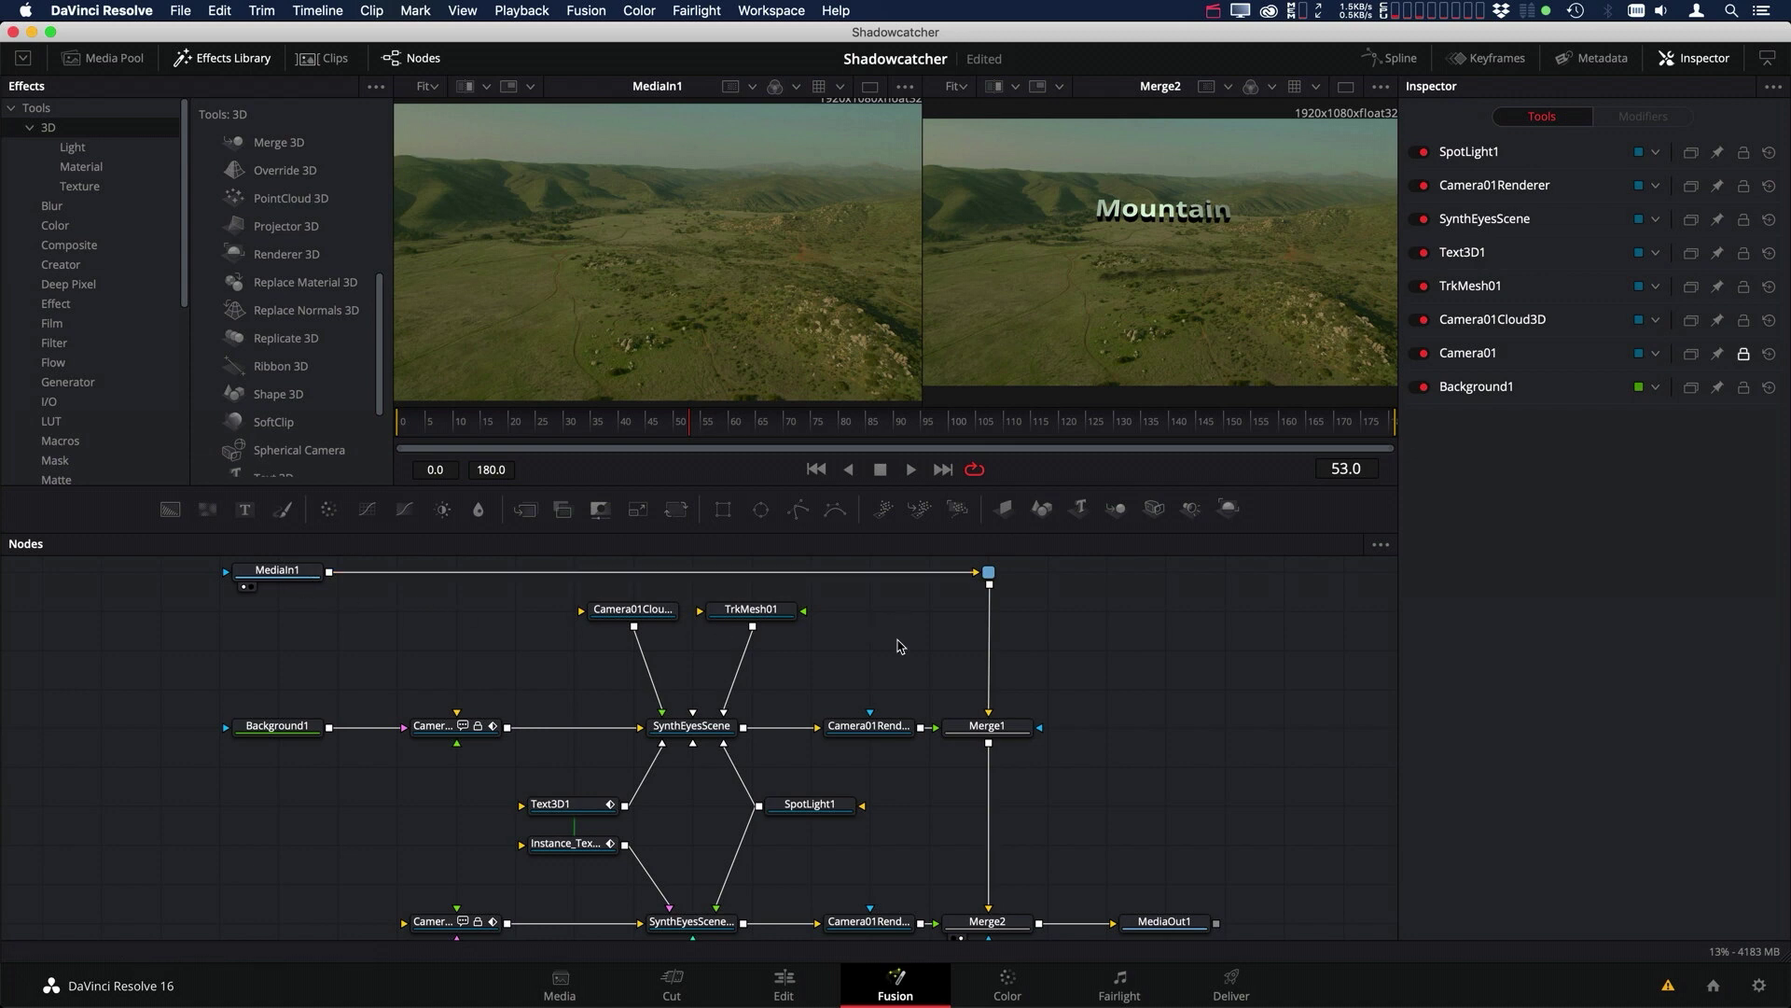
drag(860, 726, 771, 370)
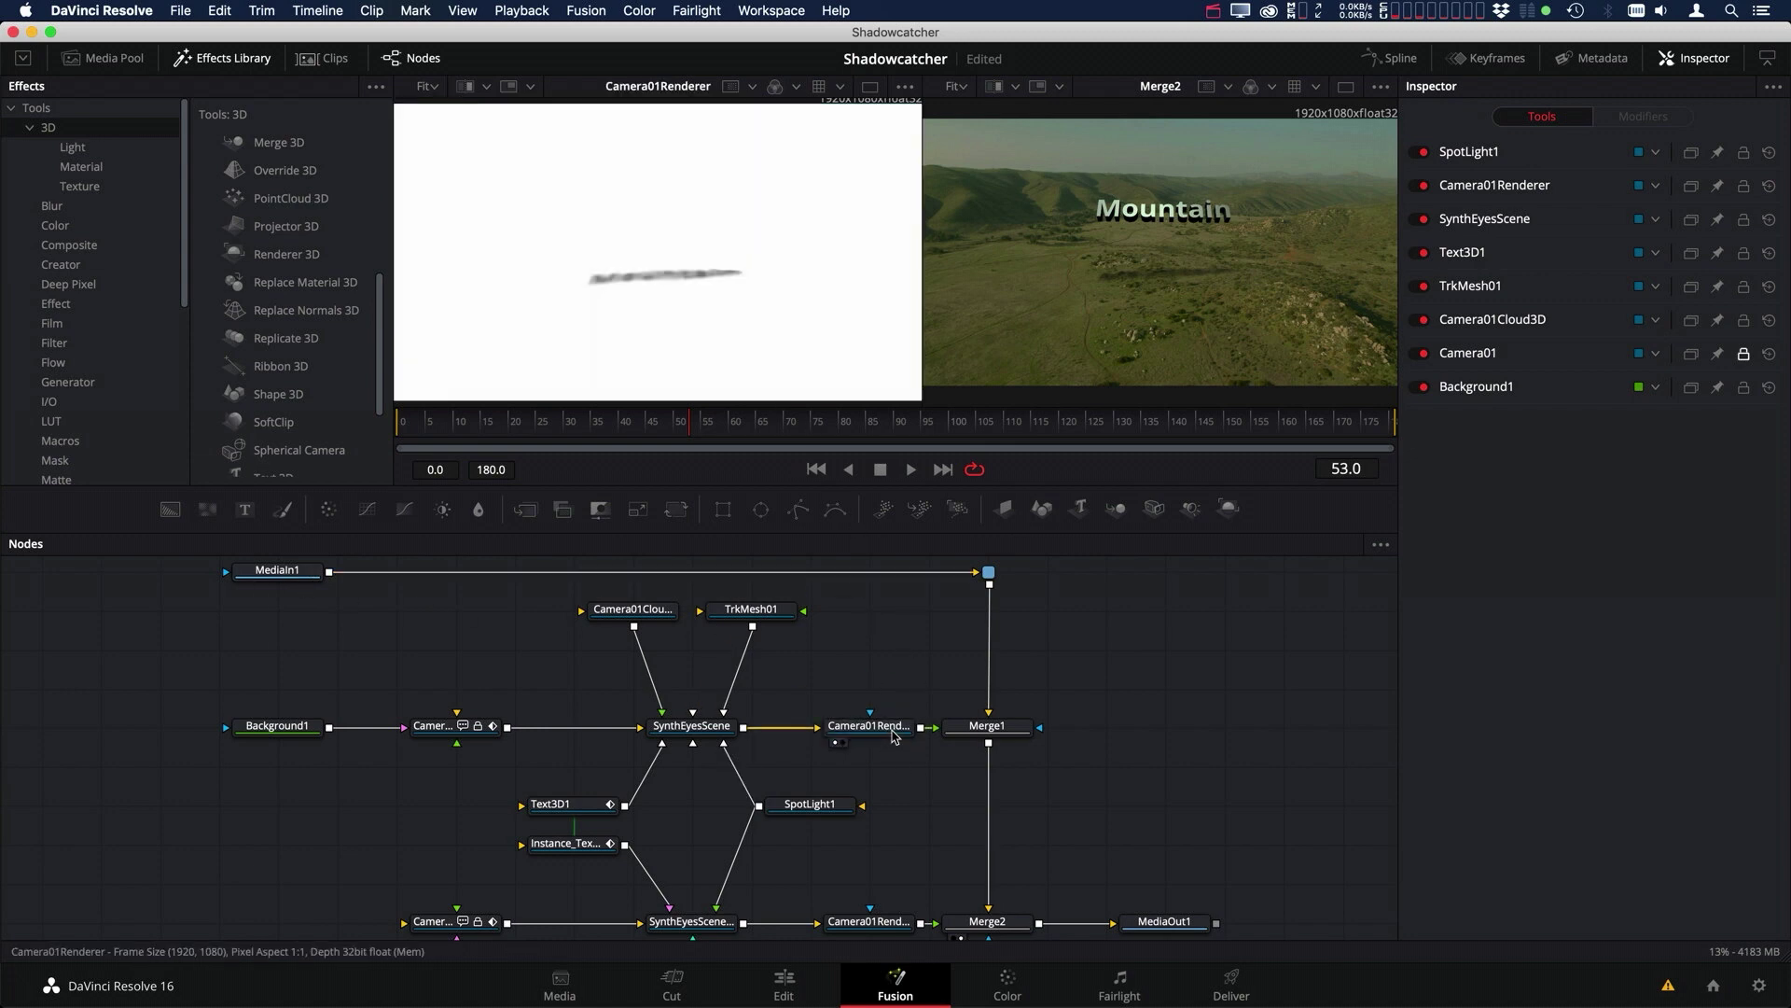
drag(915, 599, 226, 815)
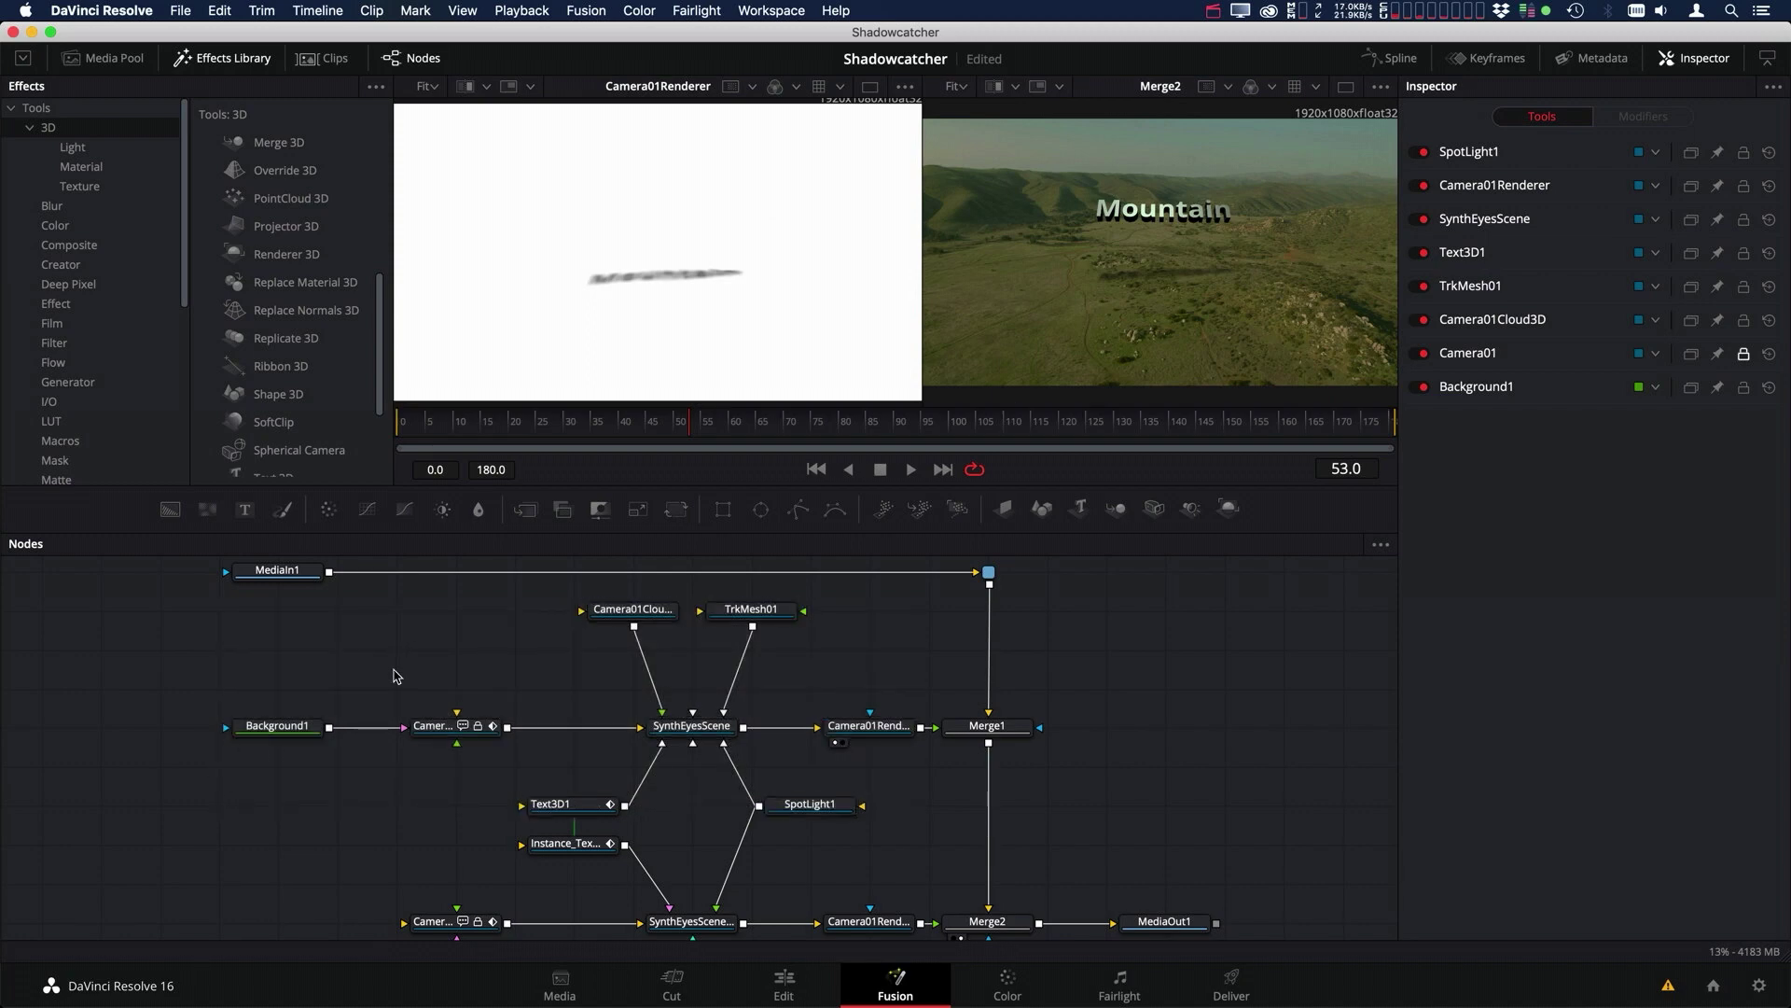
key(1)
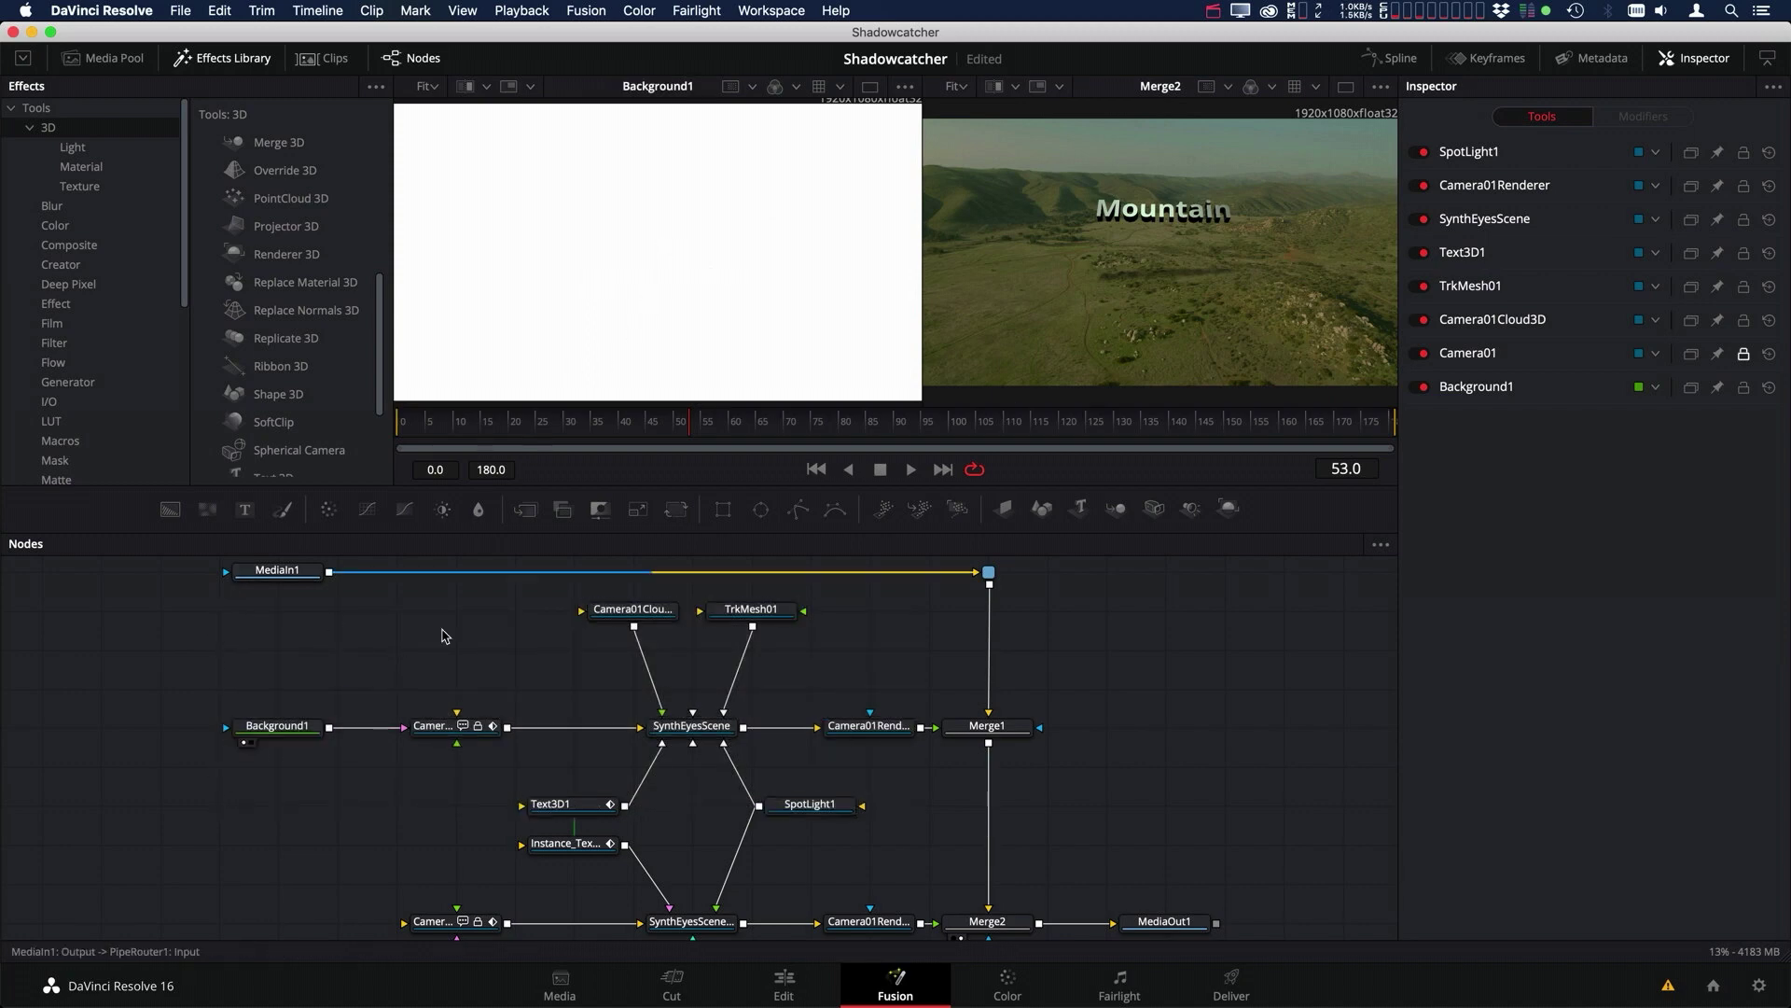
click(296, 735)
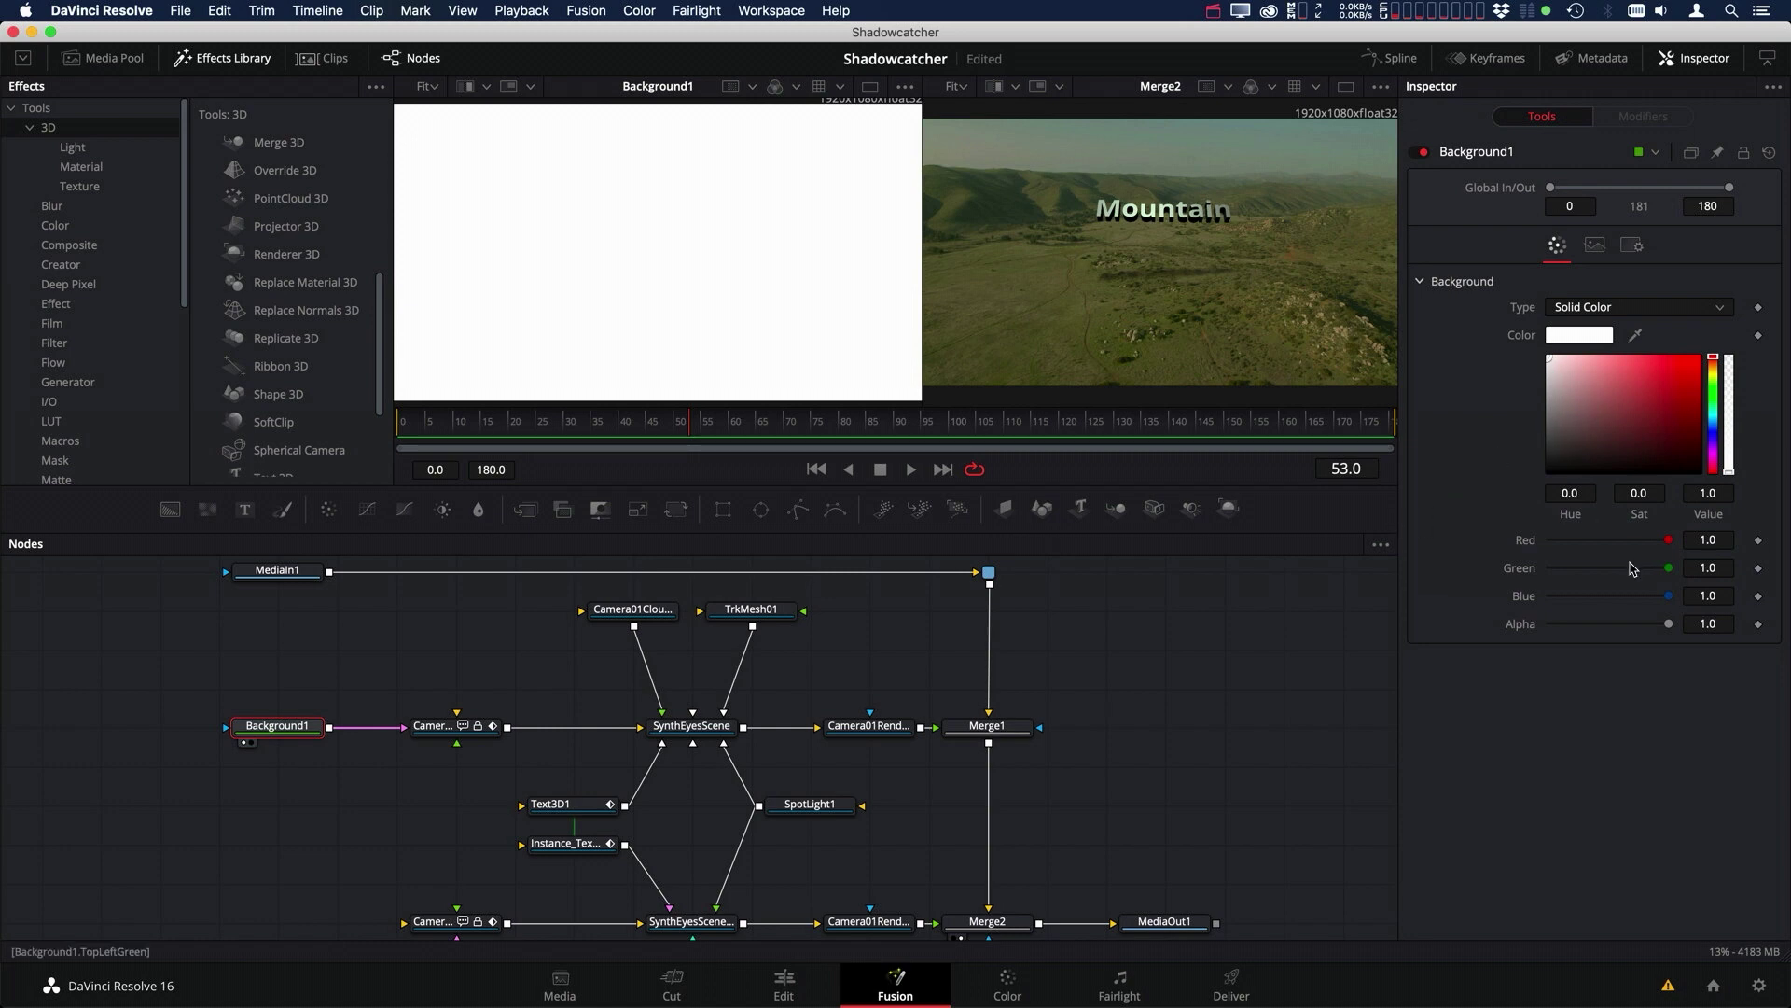
key(1)
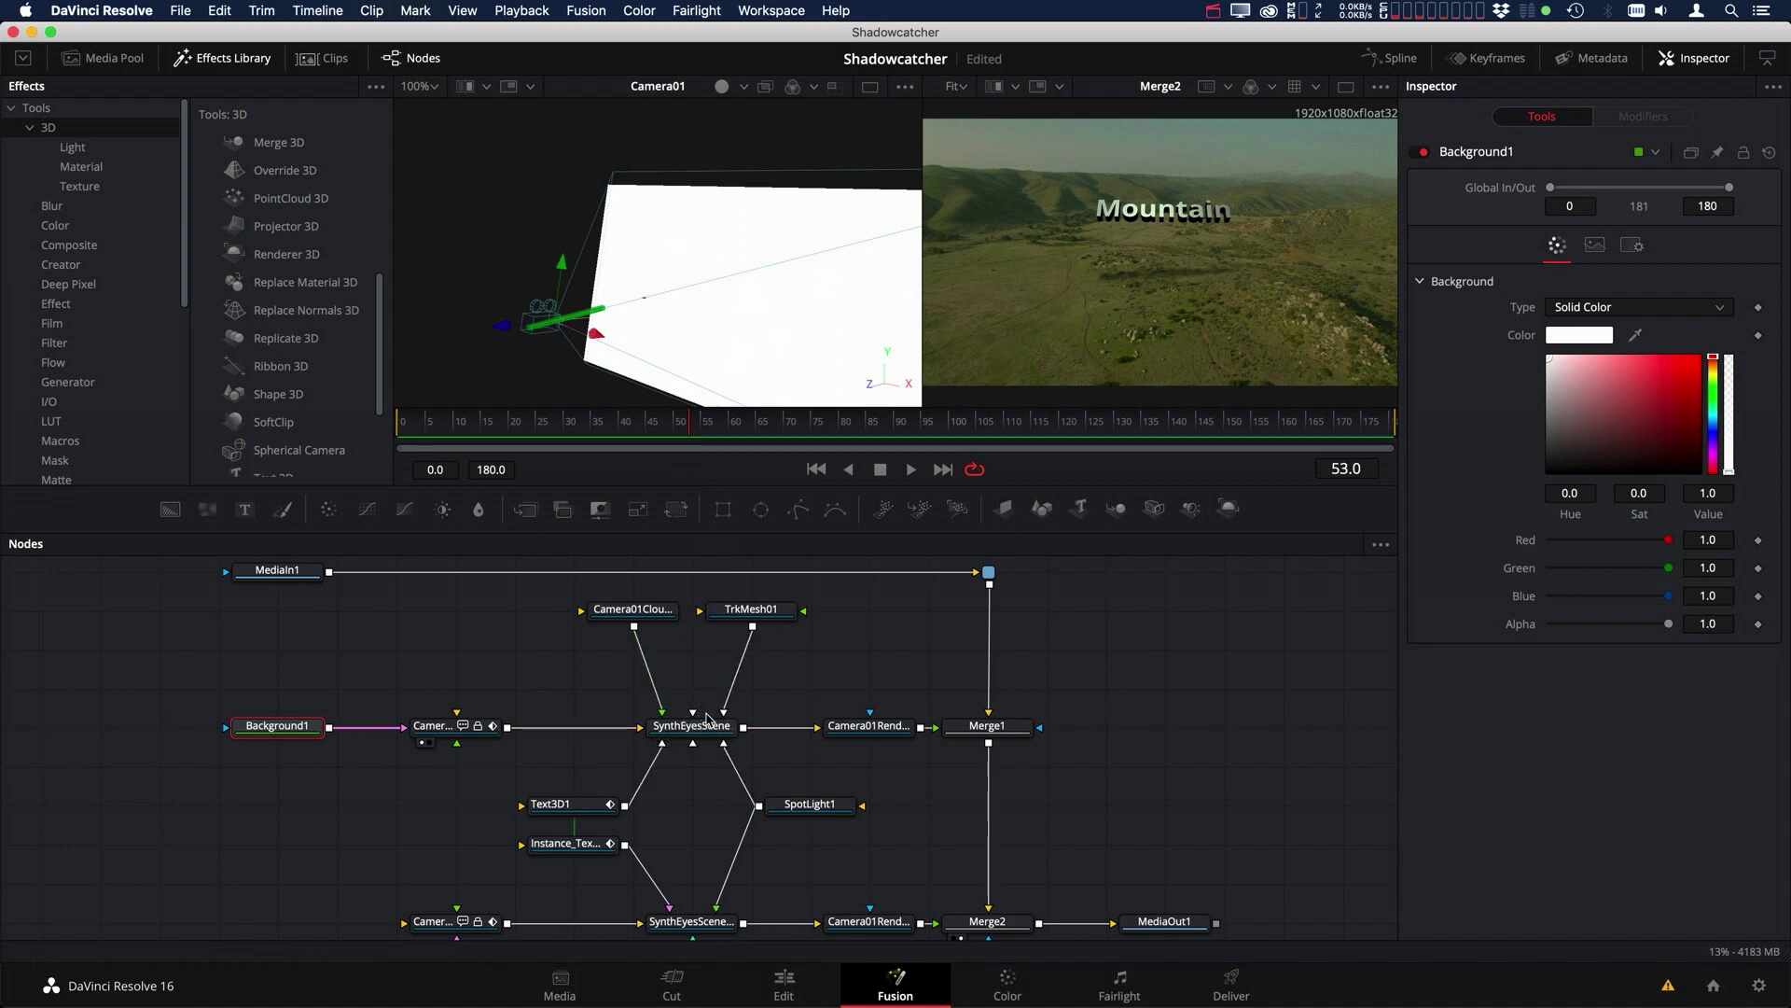
- View TrkMesh01 alone, check its Controls and Material tabs, then the shadow renderer and Text3D1 settings
click(772, 616)
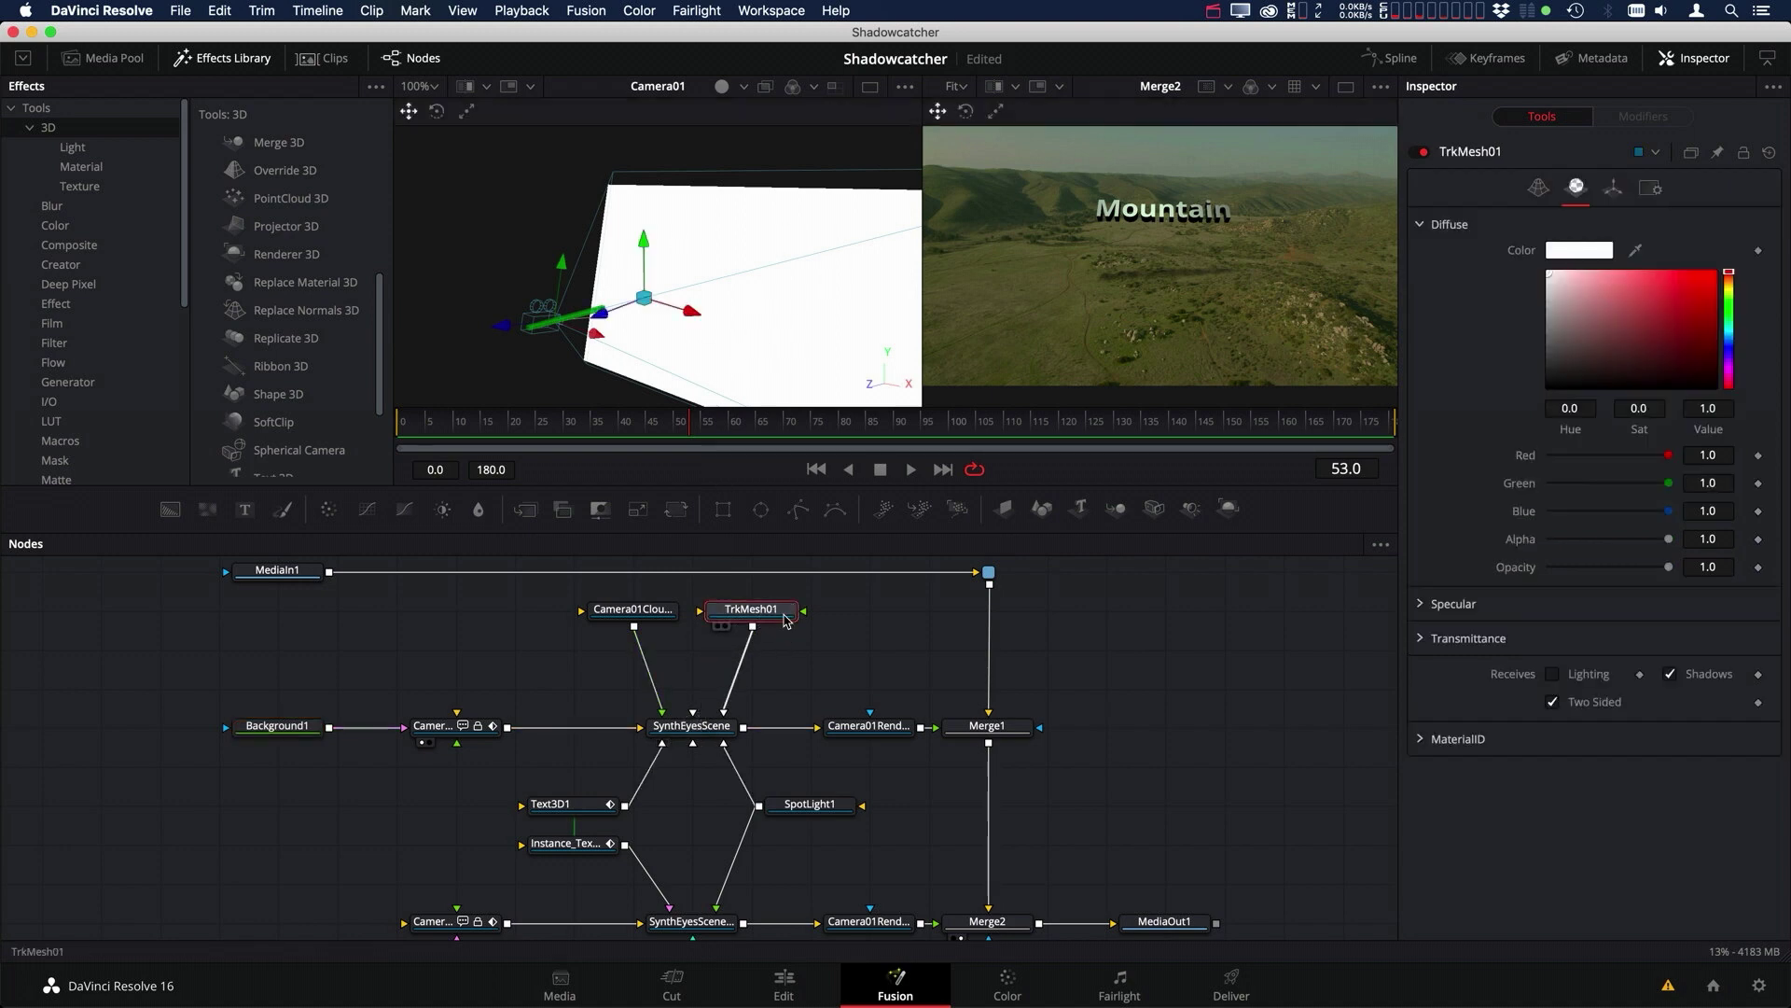
drag(773, 616, 793, 331)
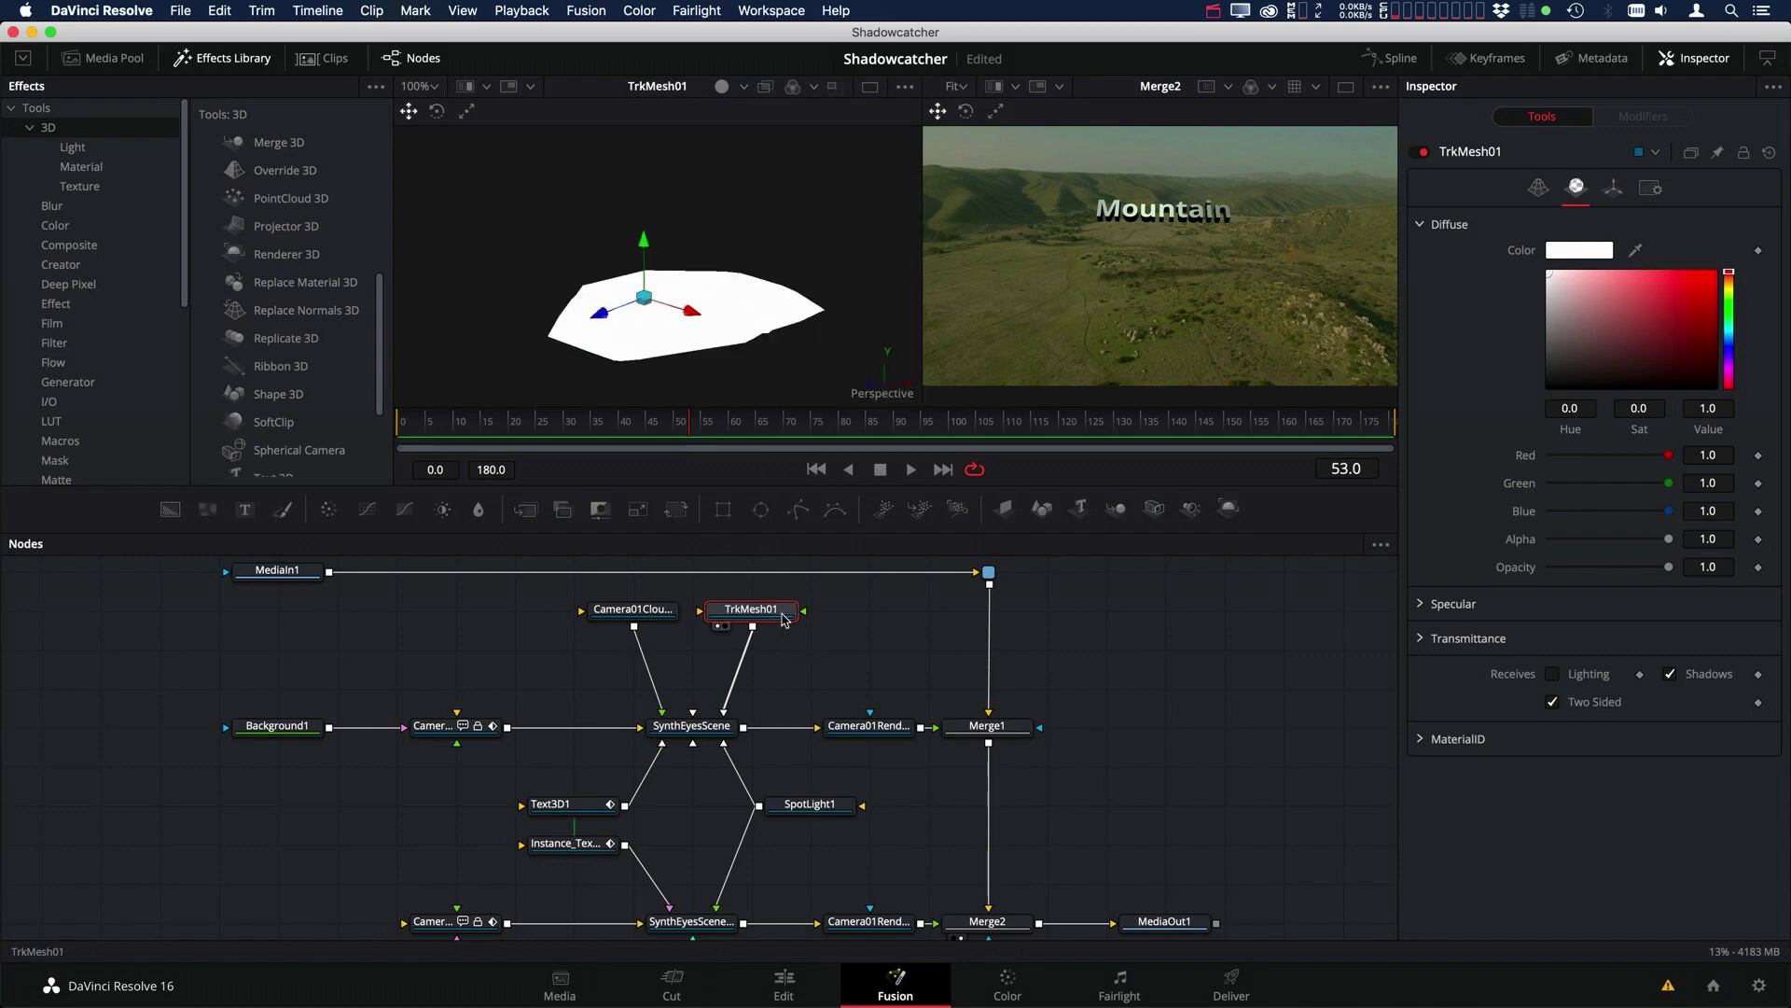
click(1538, 190)
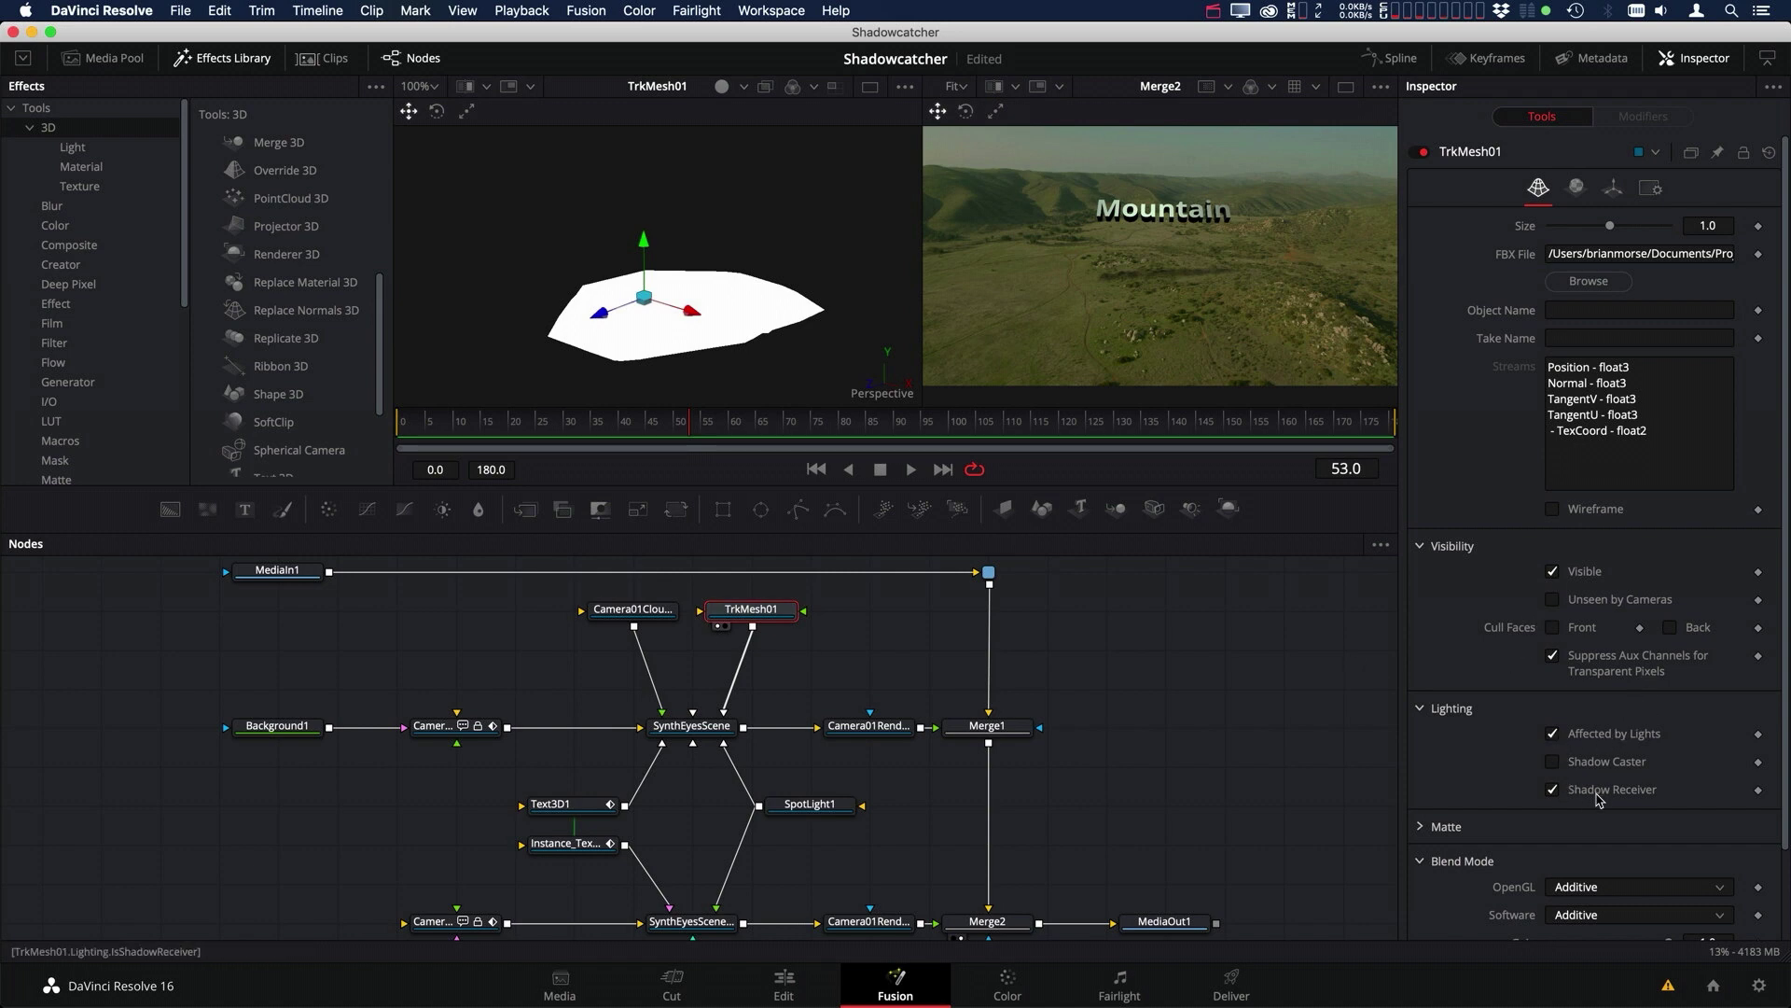
click(1577, 189)
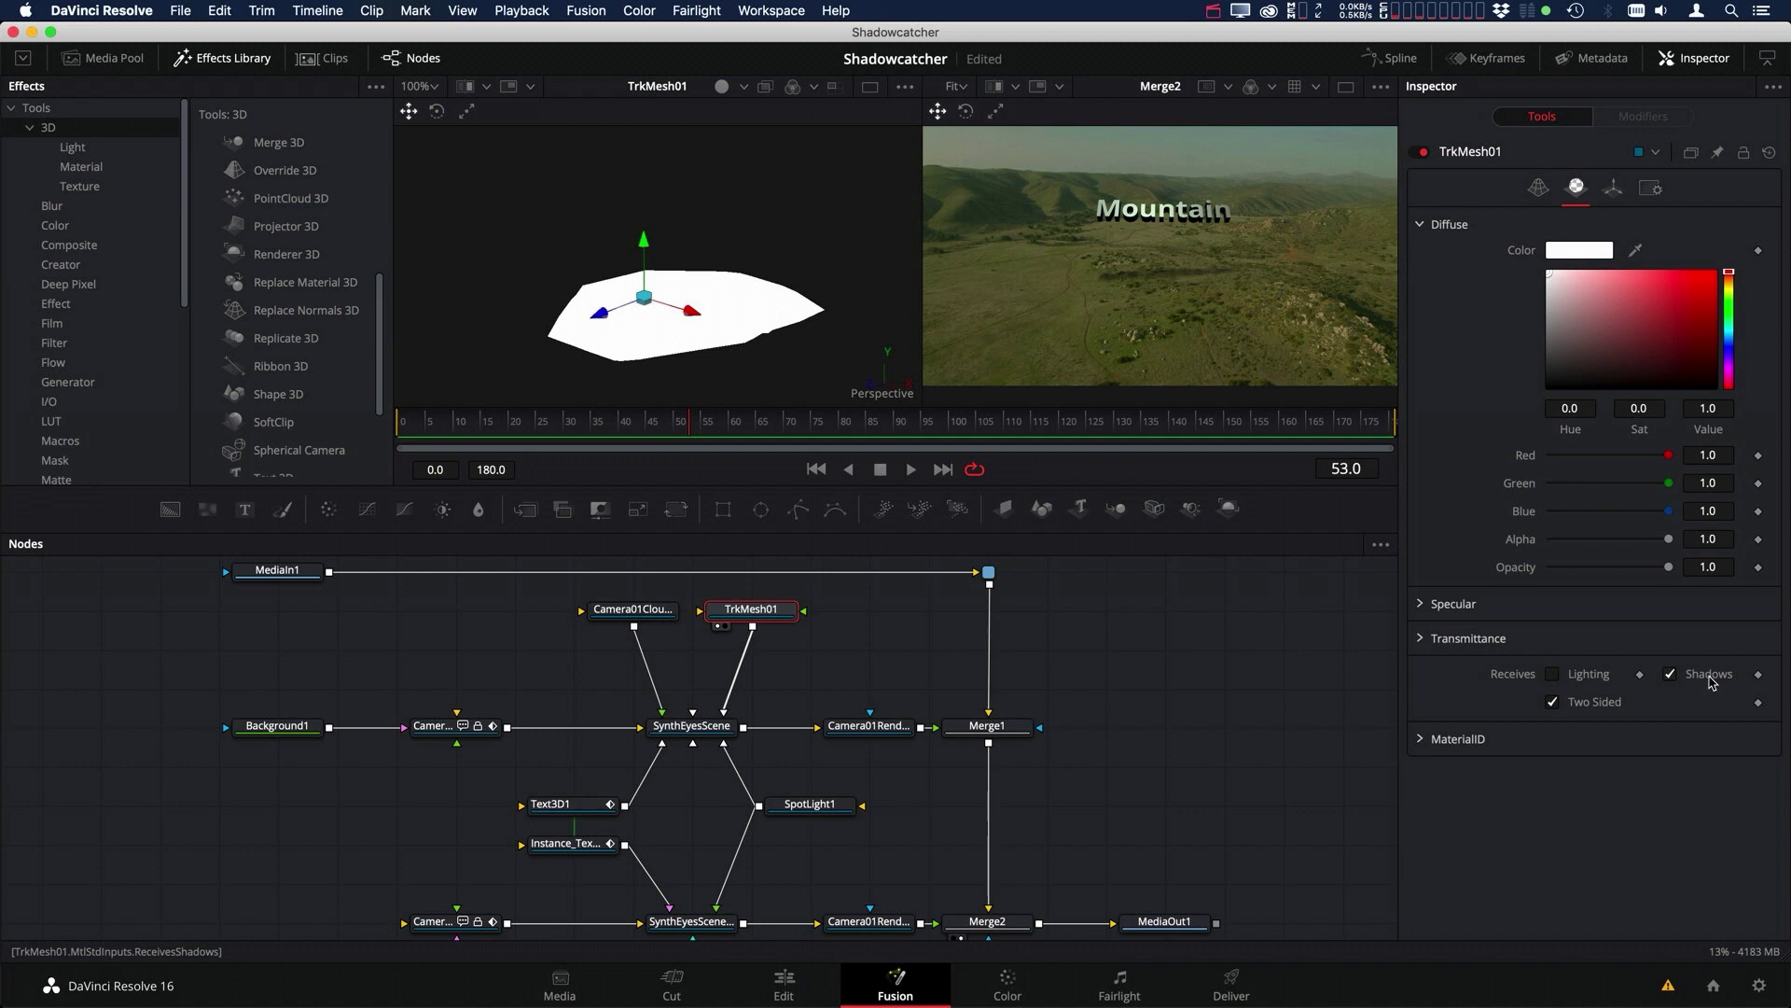
click(874, 732)
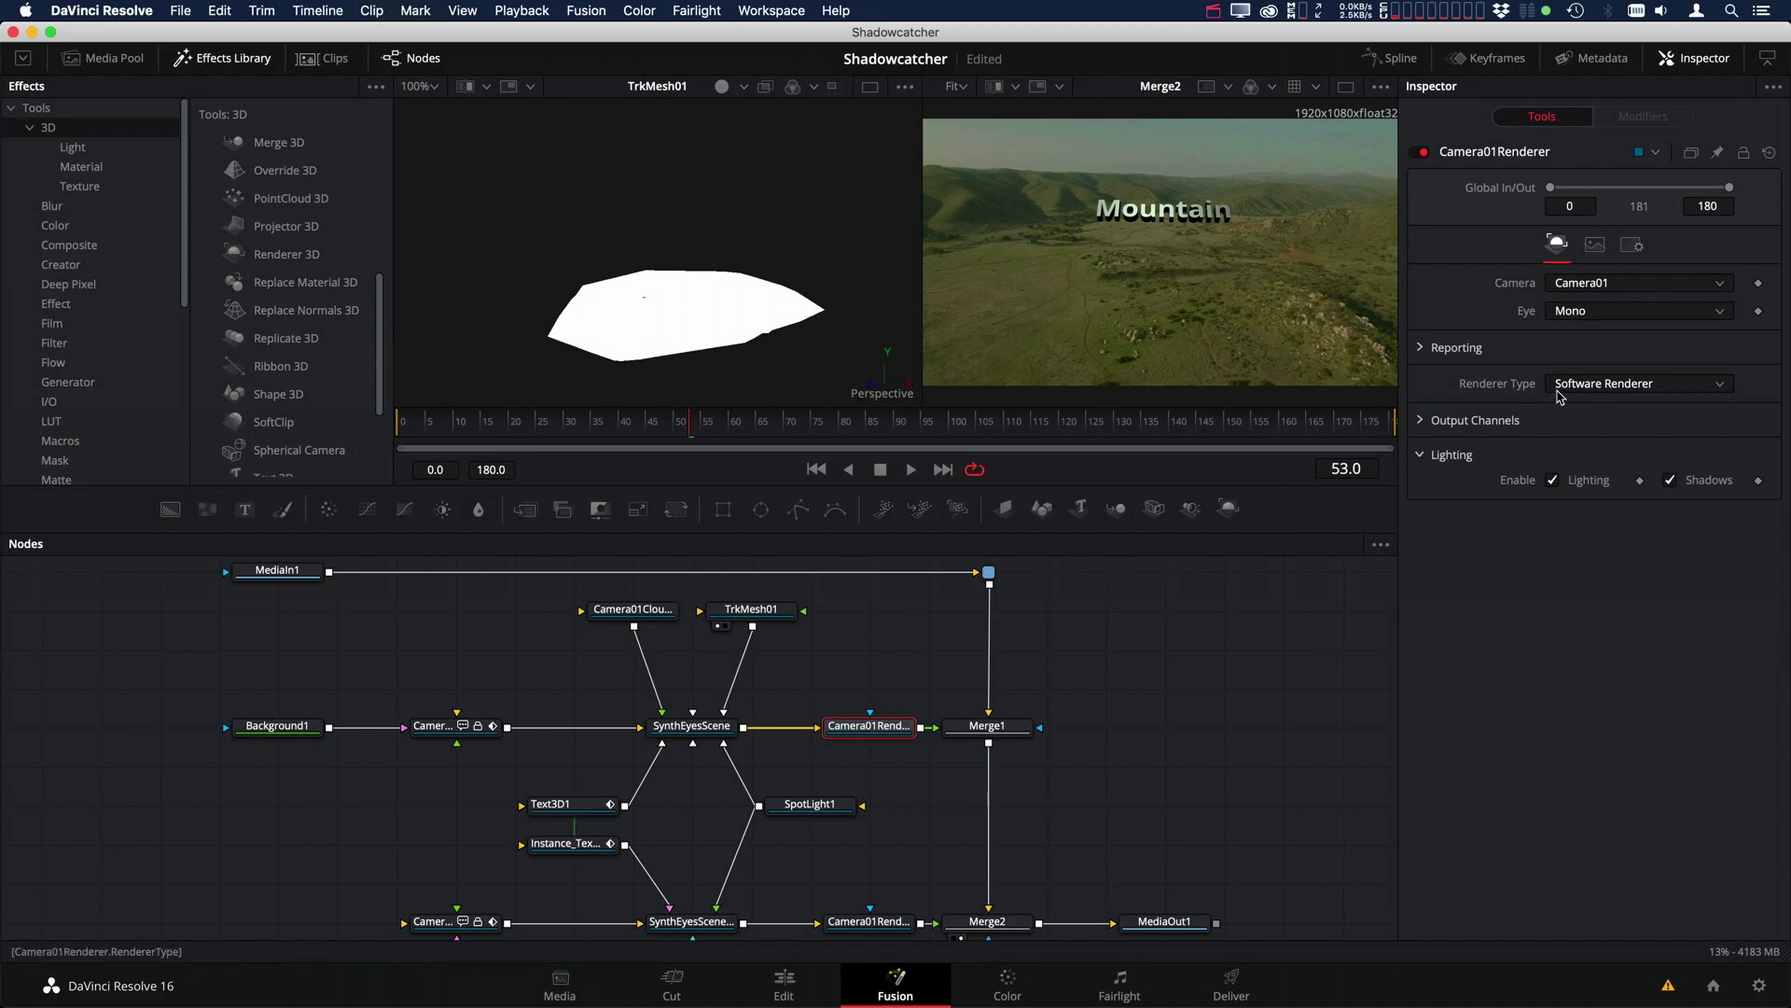
click(579, 806)
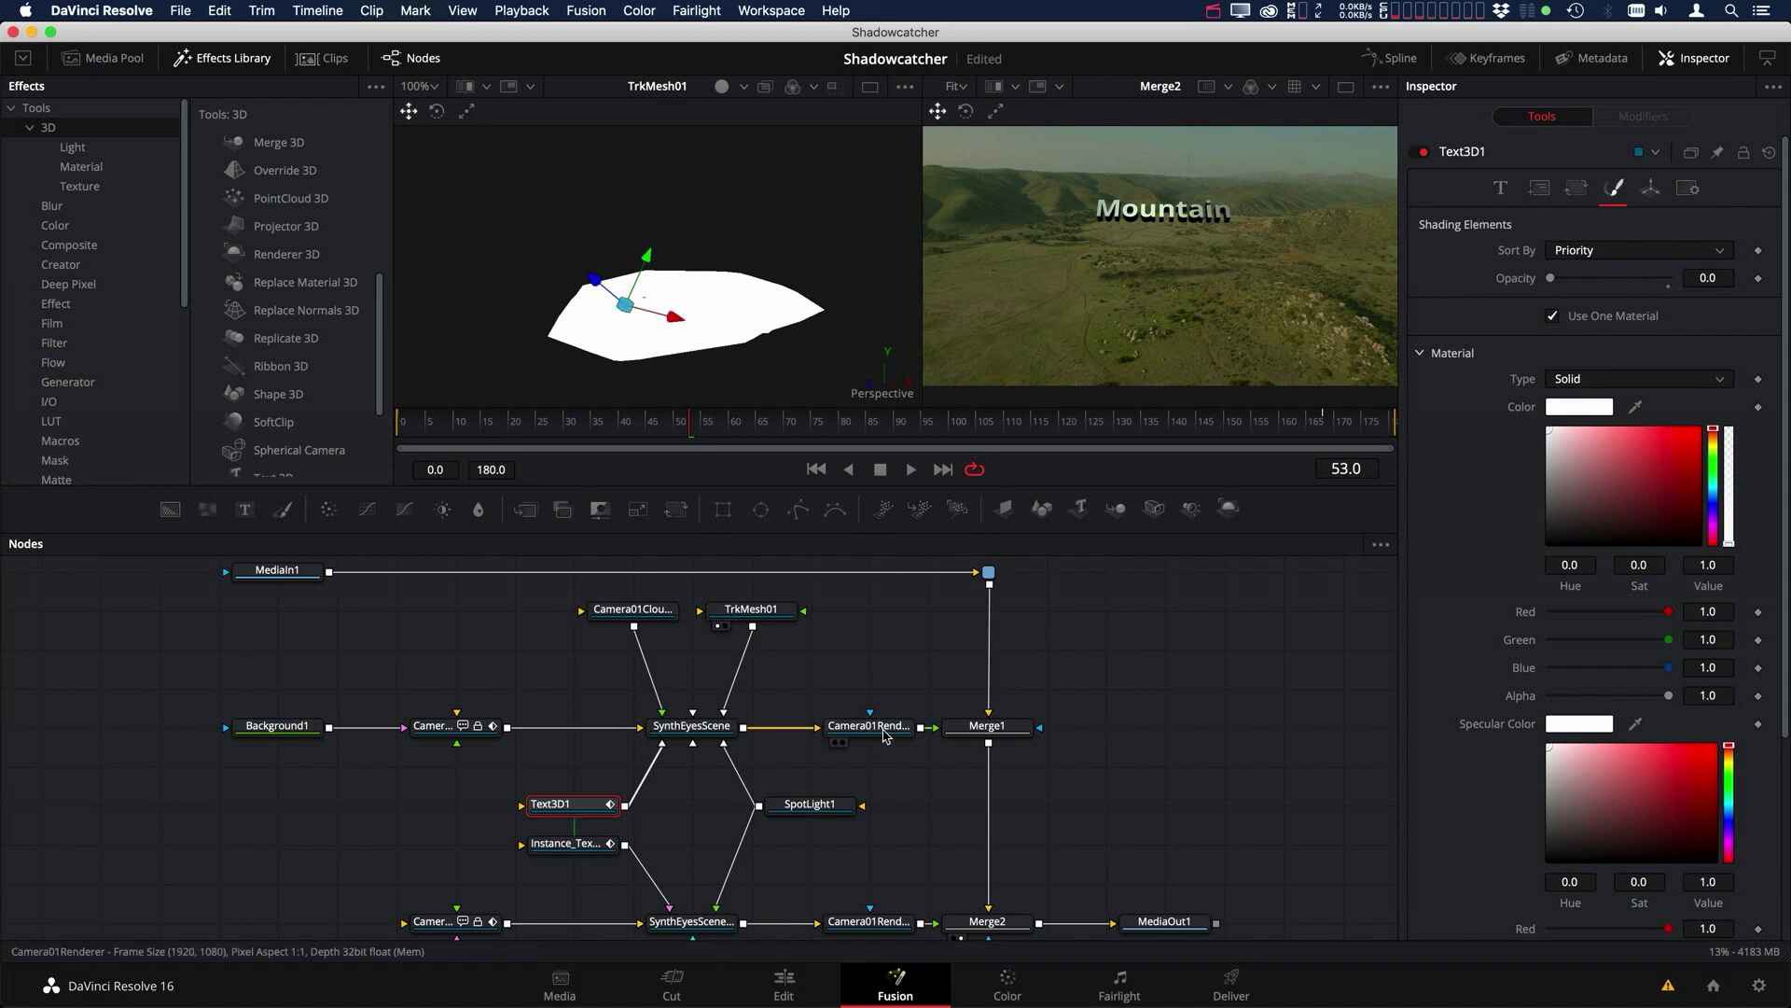
- Show the shadow pass in viewer 1 and Merge1's Multiply result in viewer 2
key(1)
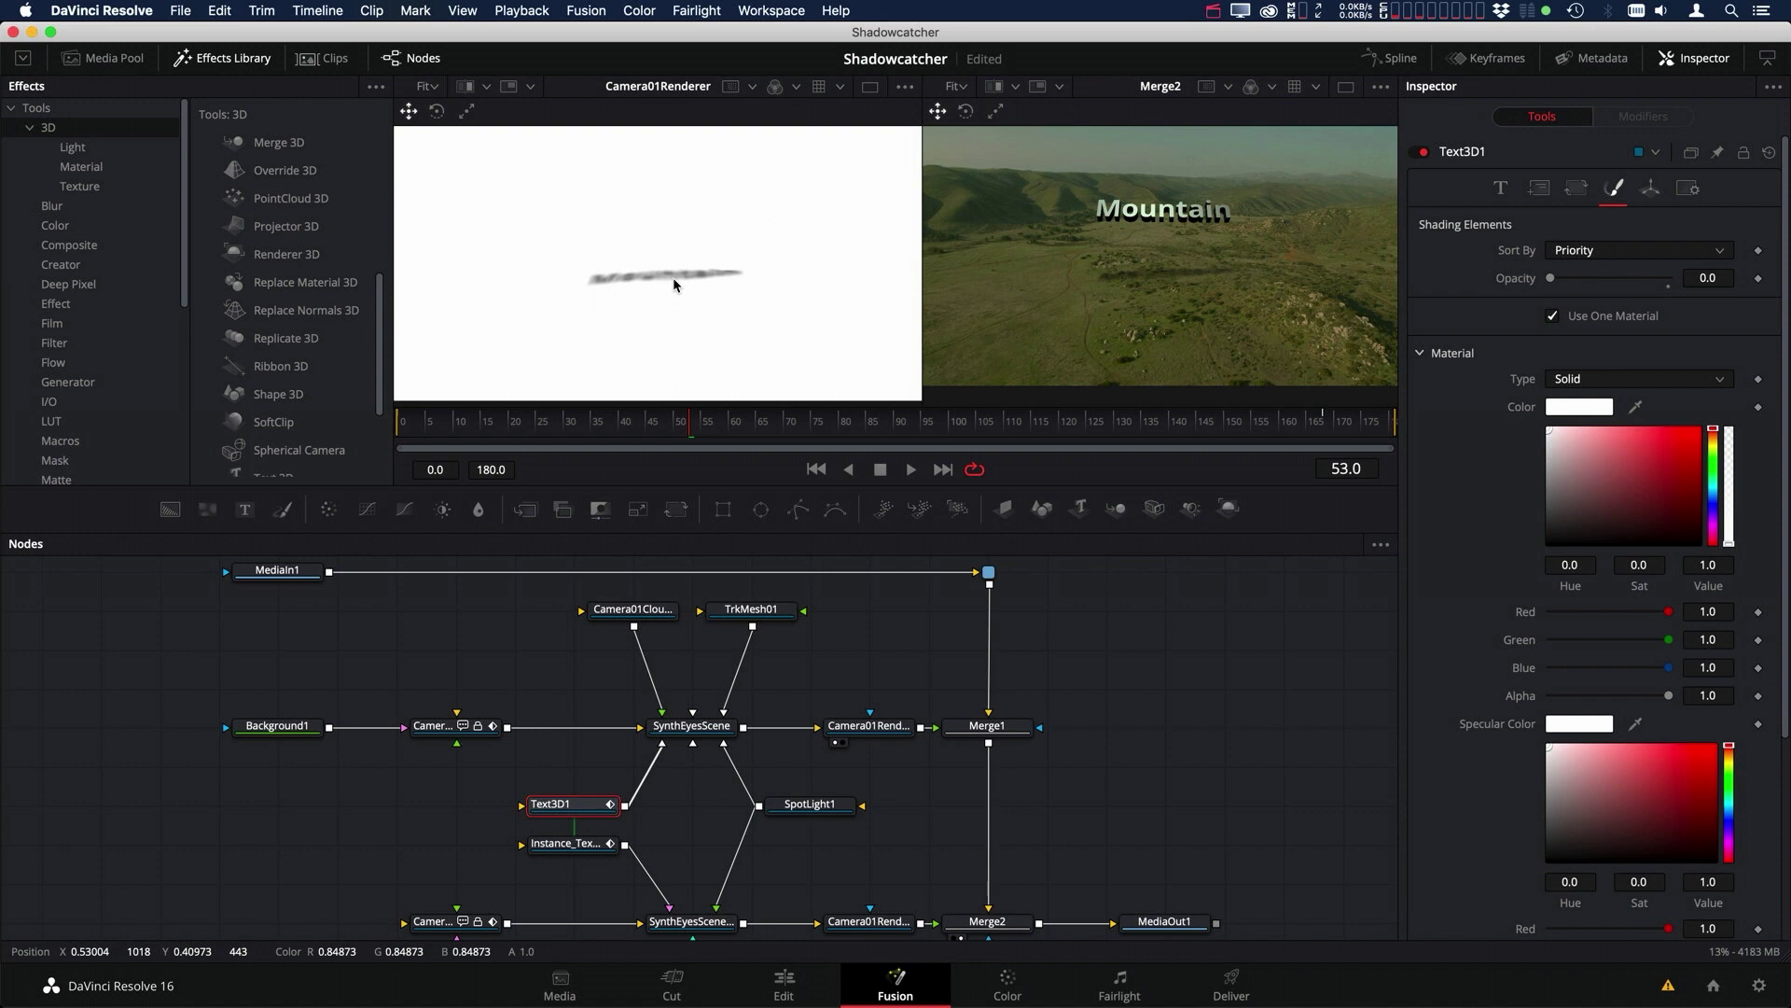
drag(847, 669, 846, 653)
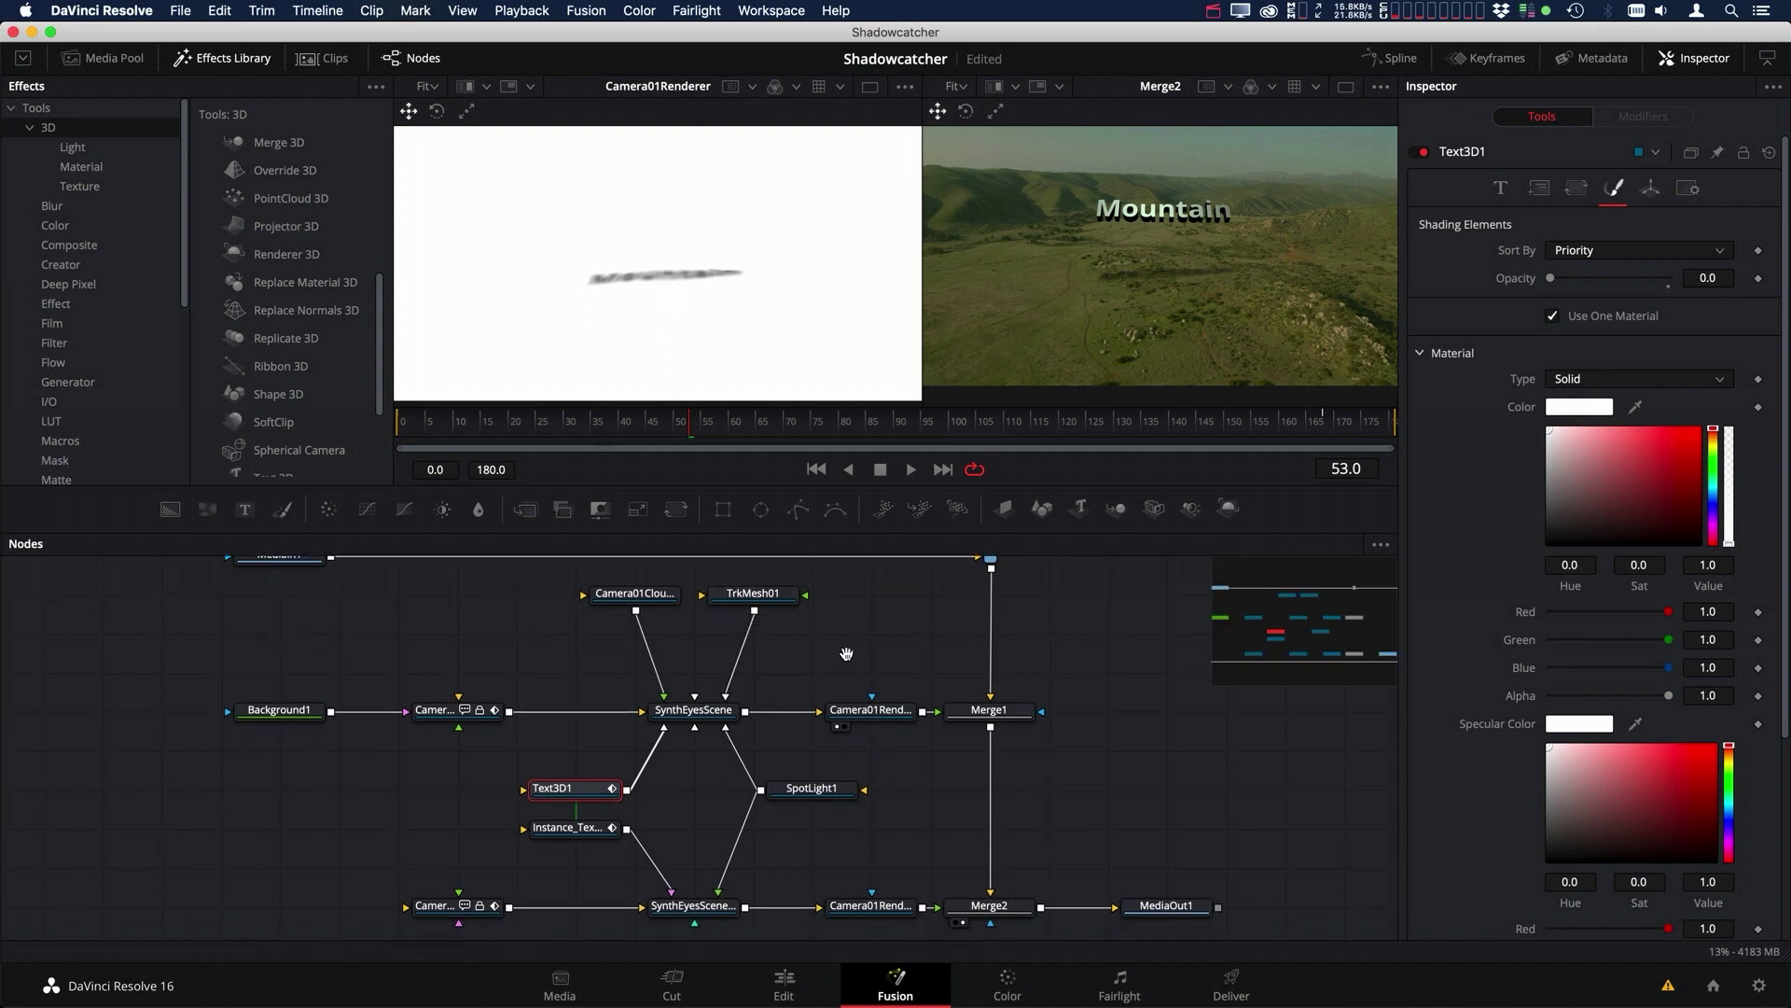
click(1008, 692)
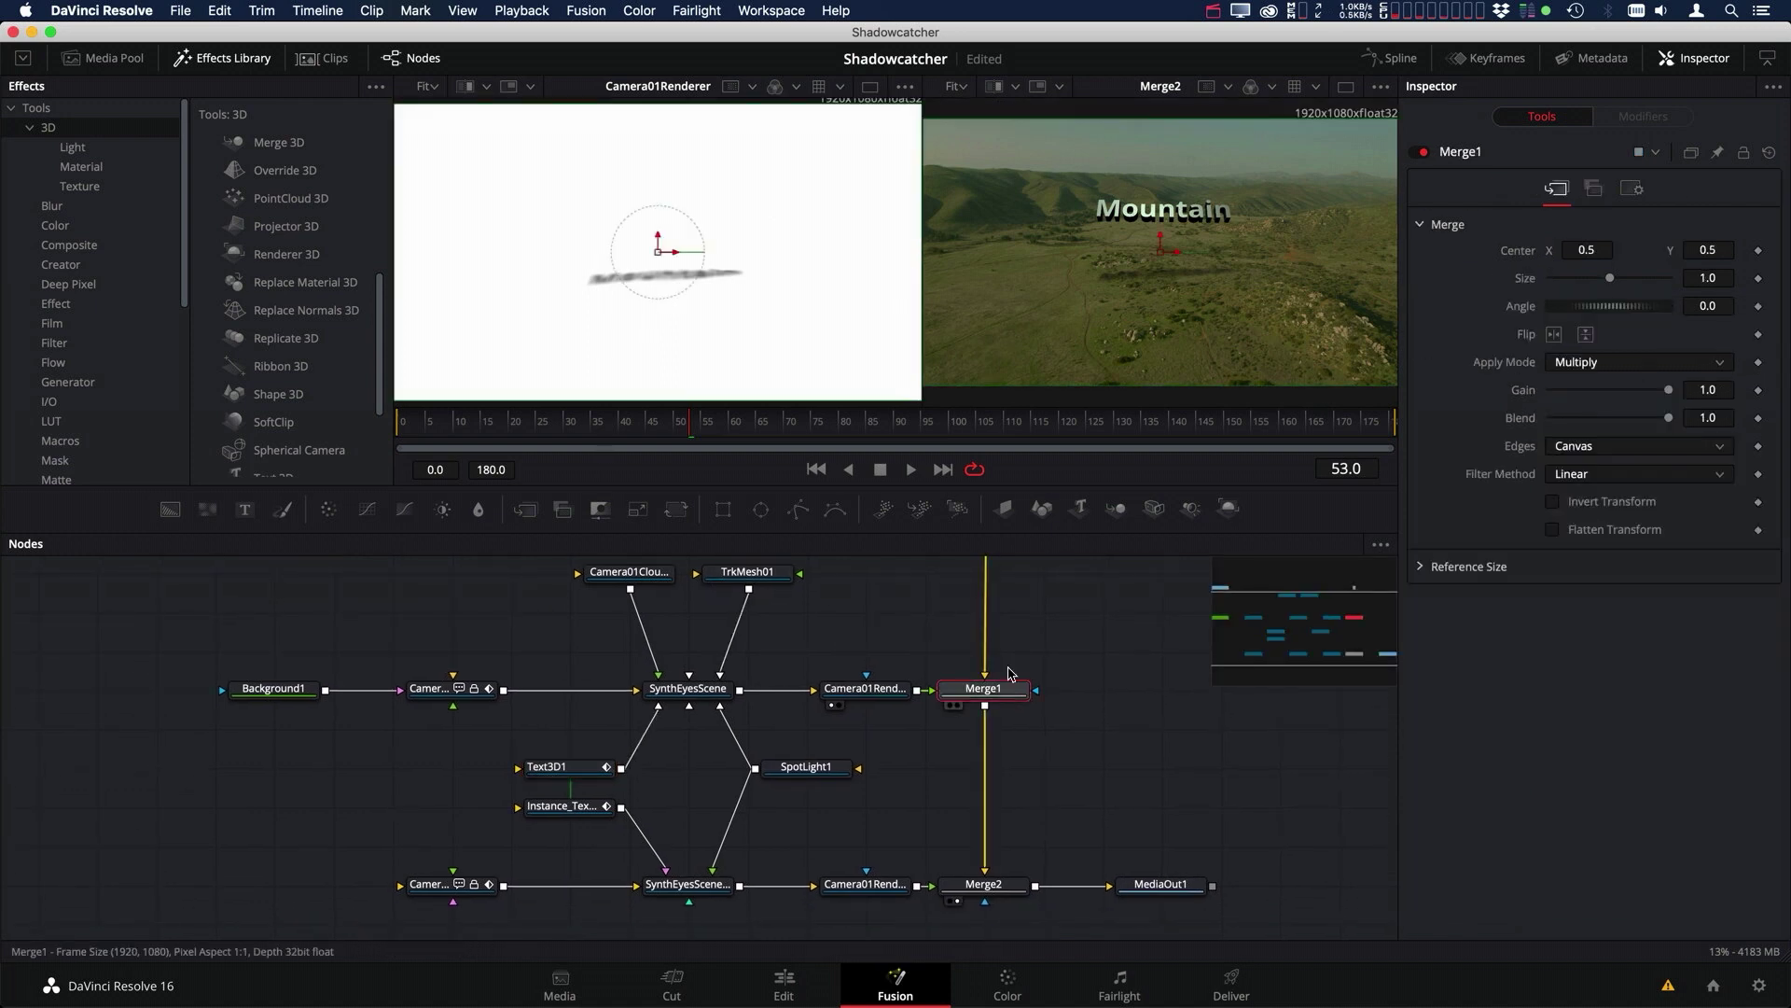
key(2)
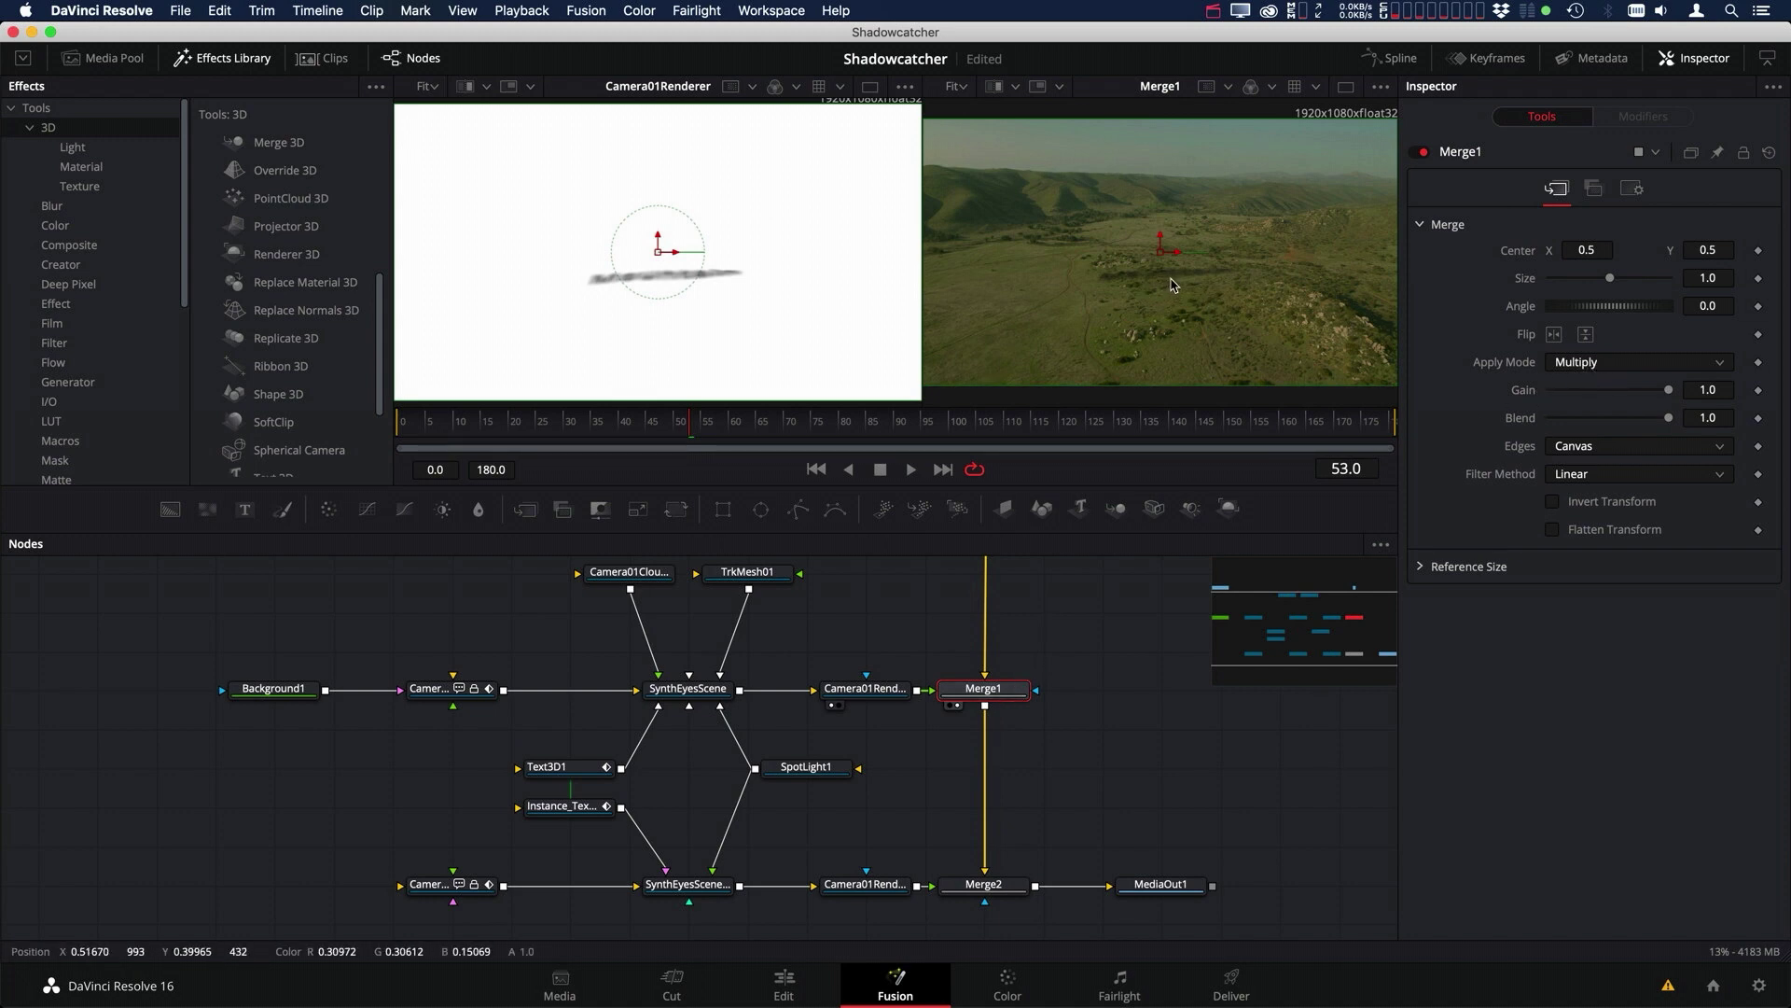
drag(918, 753, 334, 874)
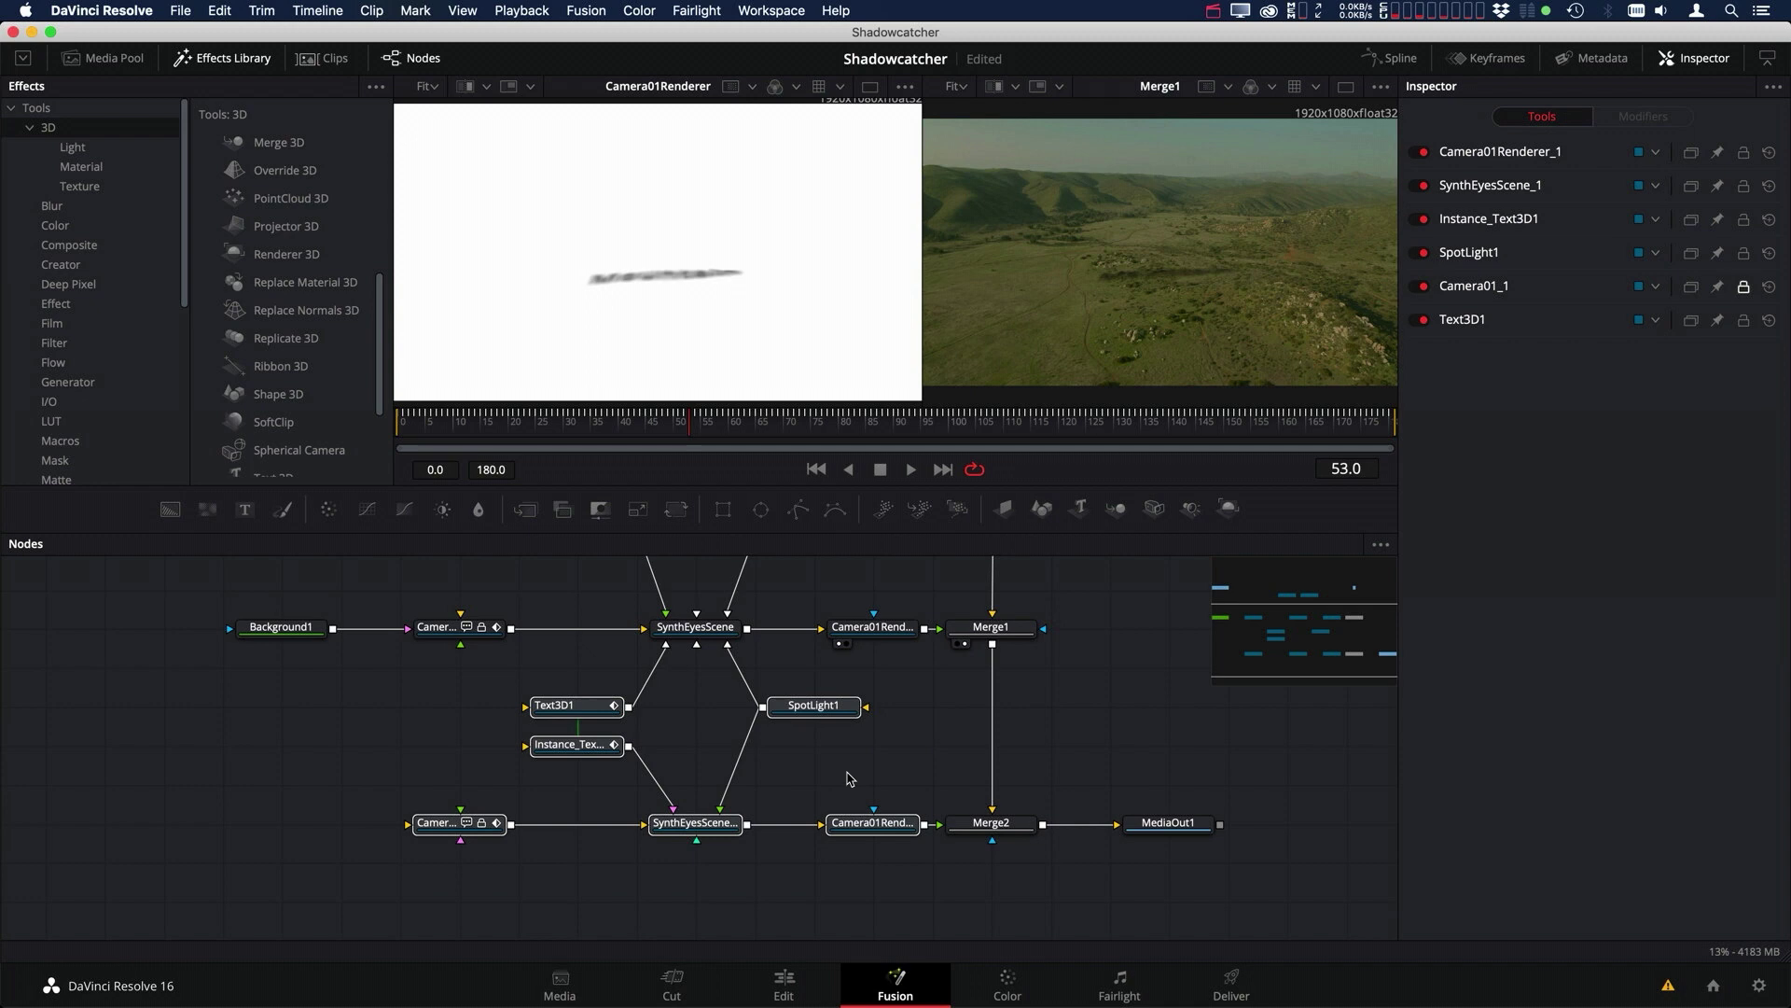
- View the Camera01Renderer_1 text render, inspect Text3D1, Instance_Text3D1 and SynthEyesScene_1, then show Merge2
drag(893, 833, 757, 327)
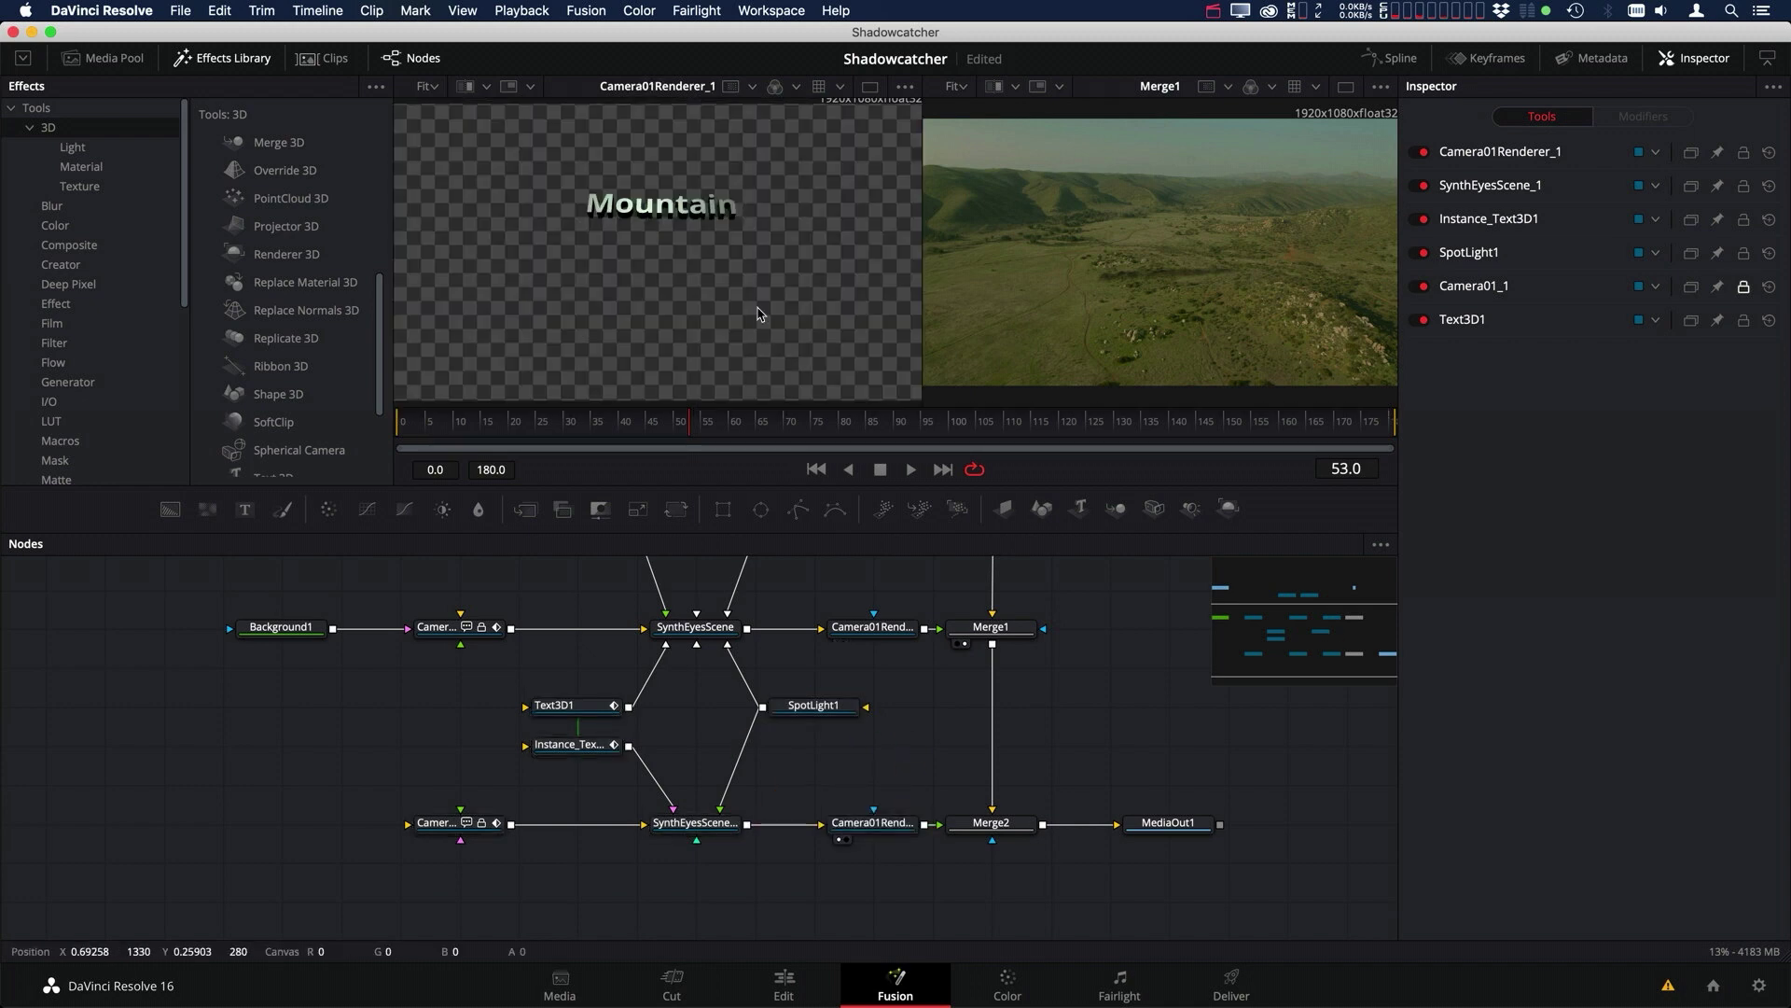
click(575, 711)
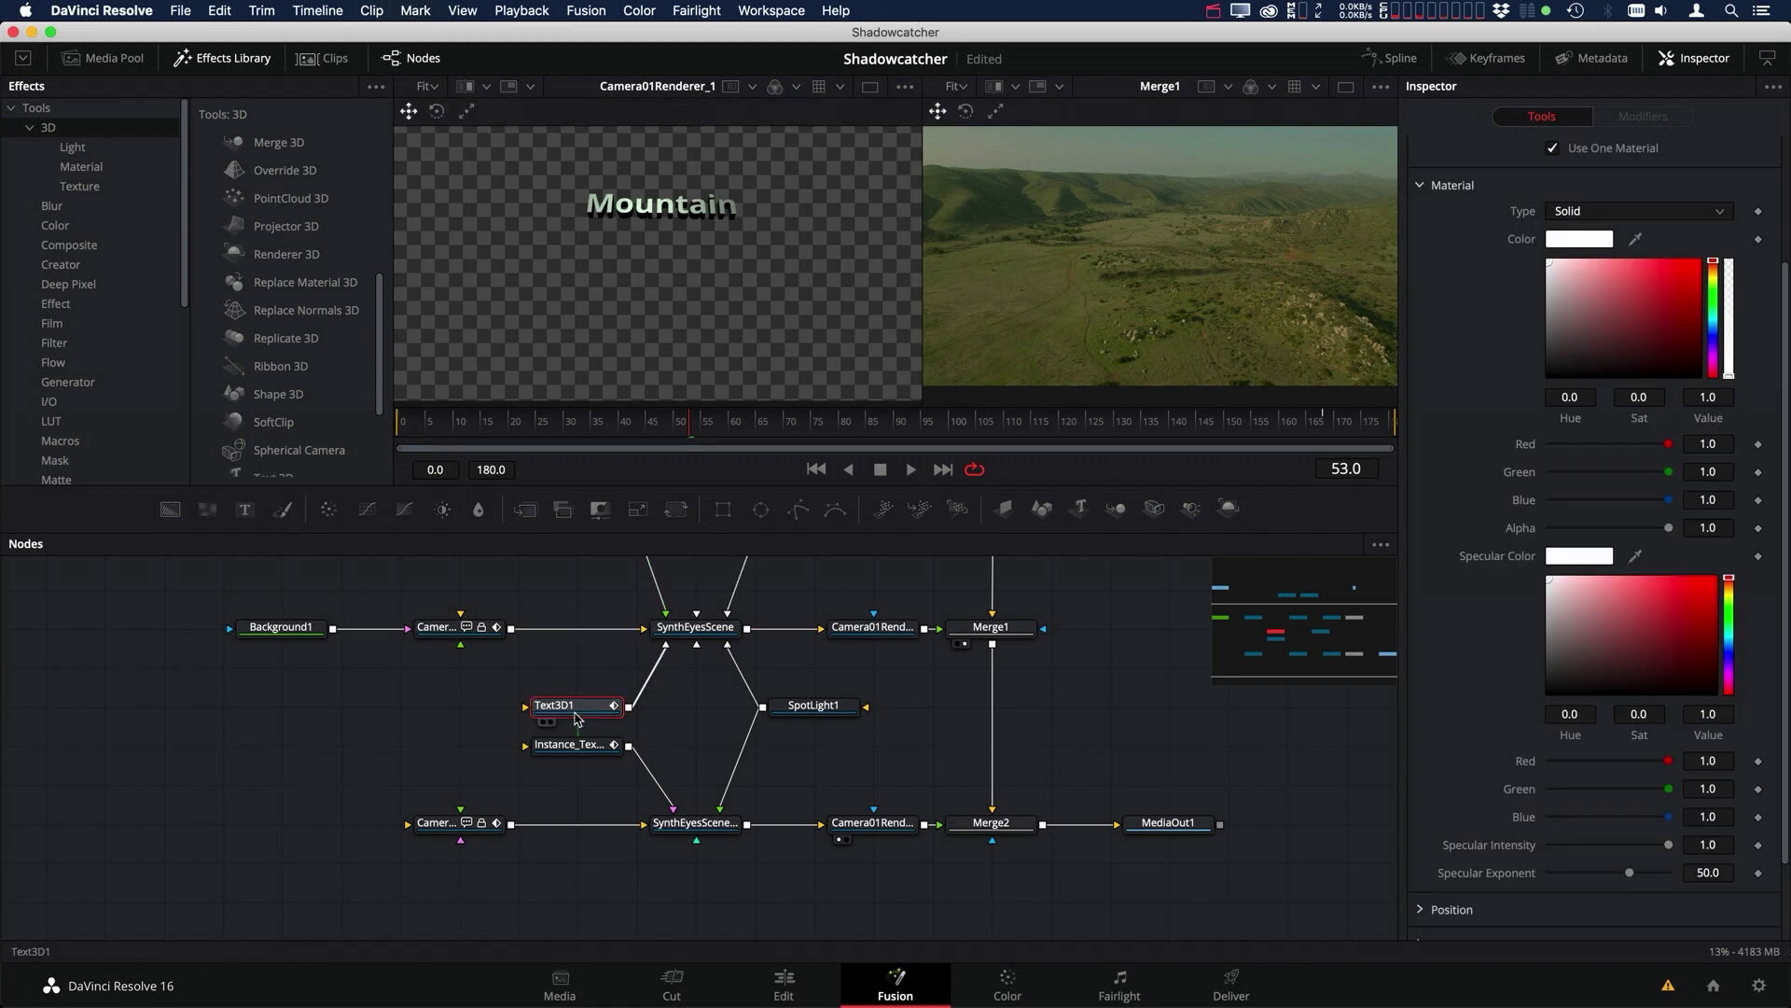
click(578, 754)
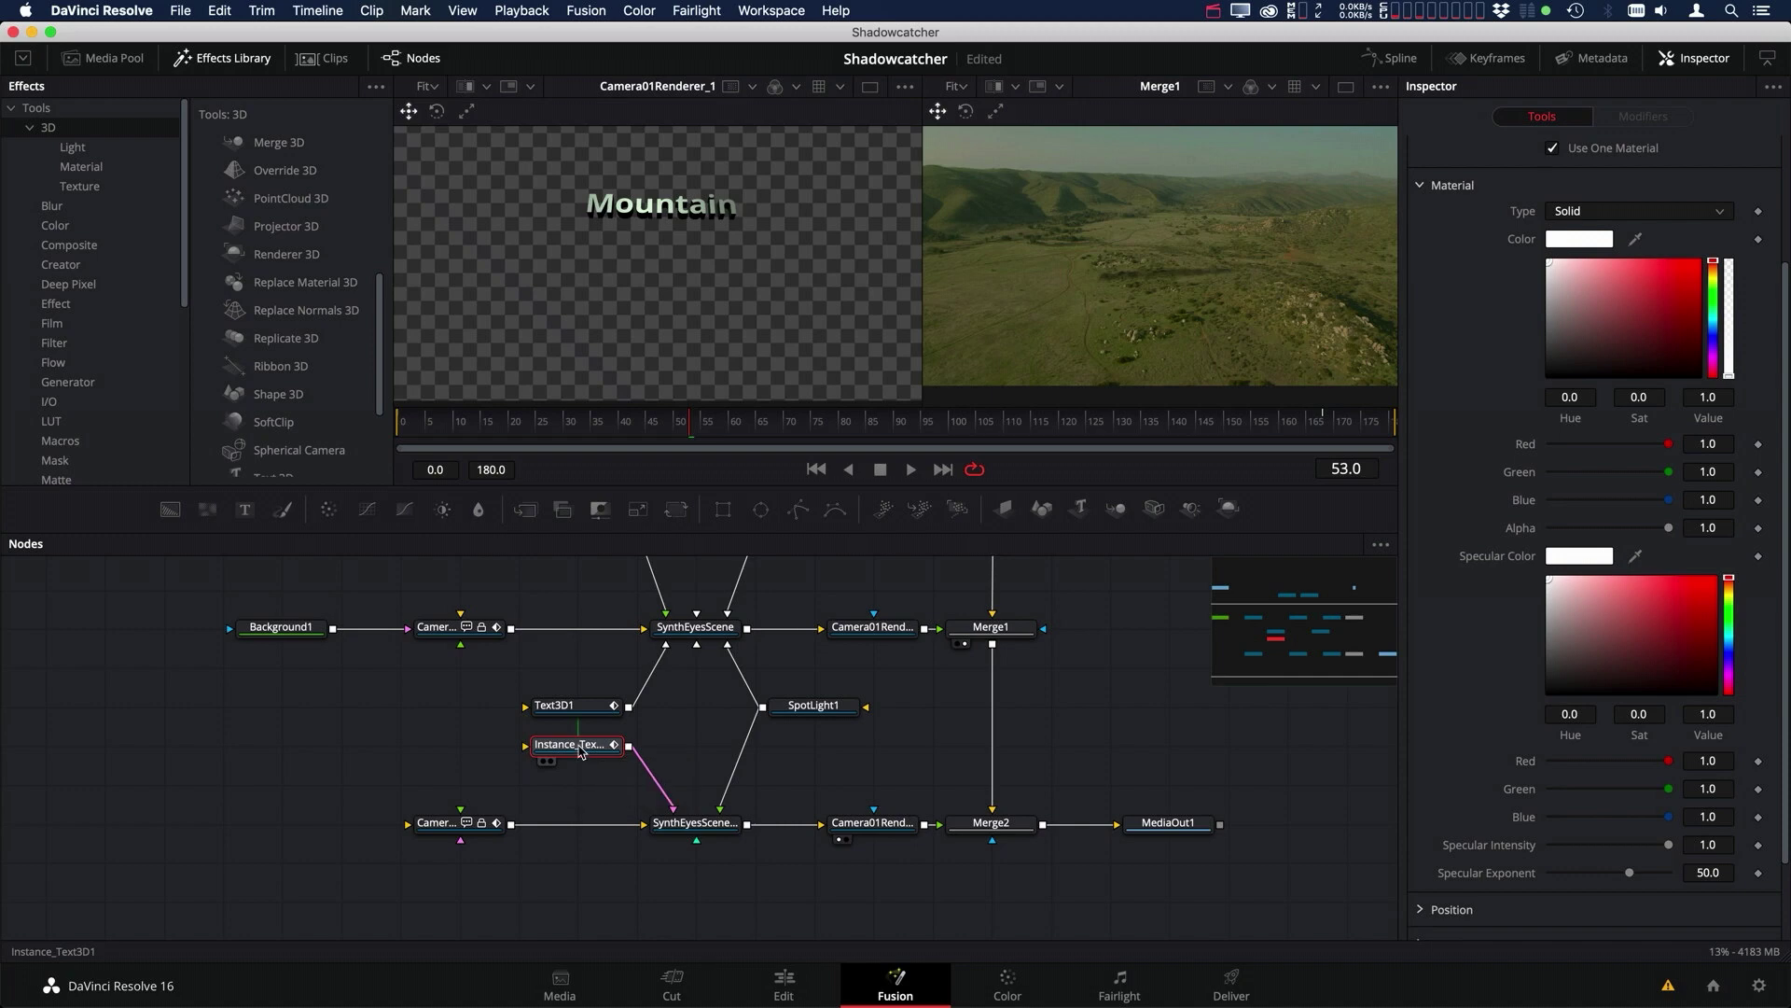
scroll(1556, 274, up, 3)
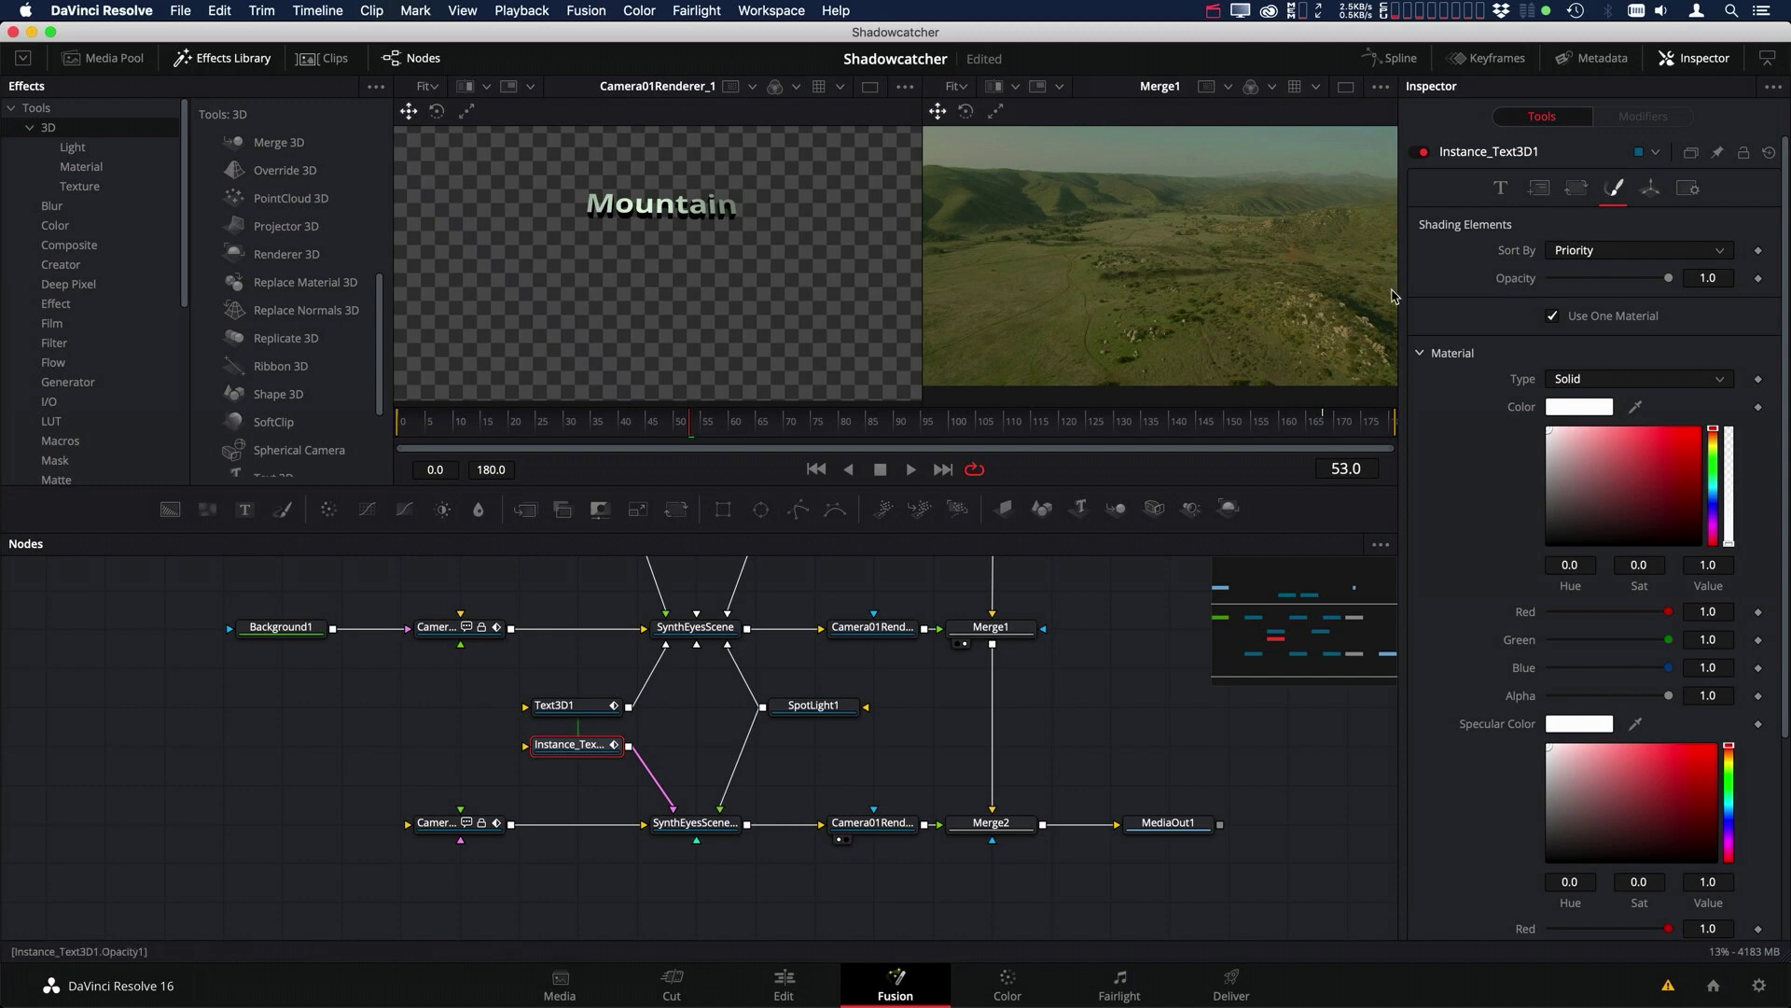
click(691, 832)
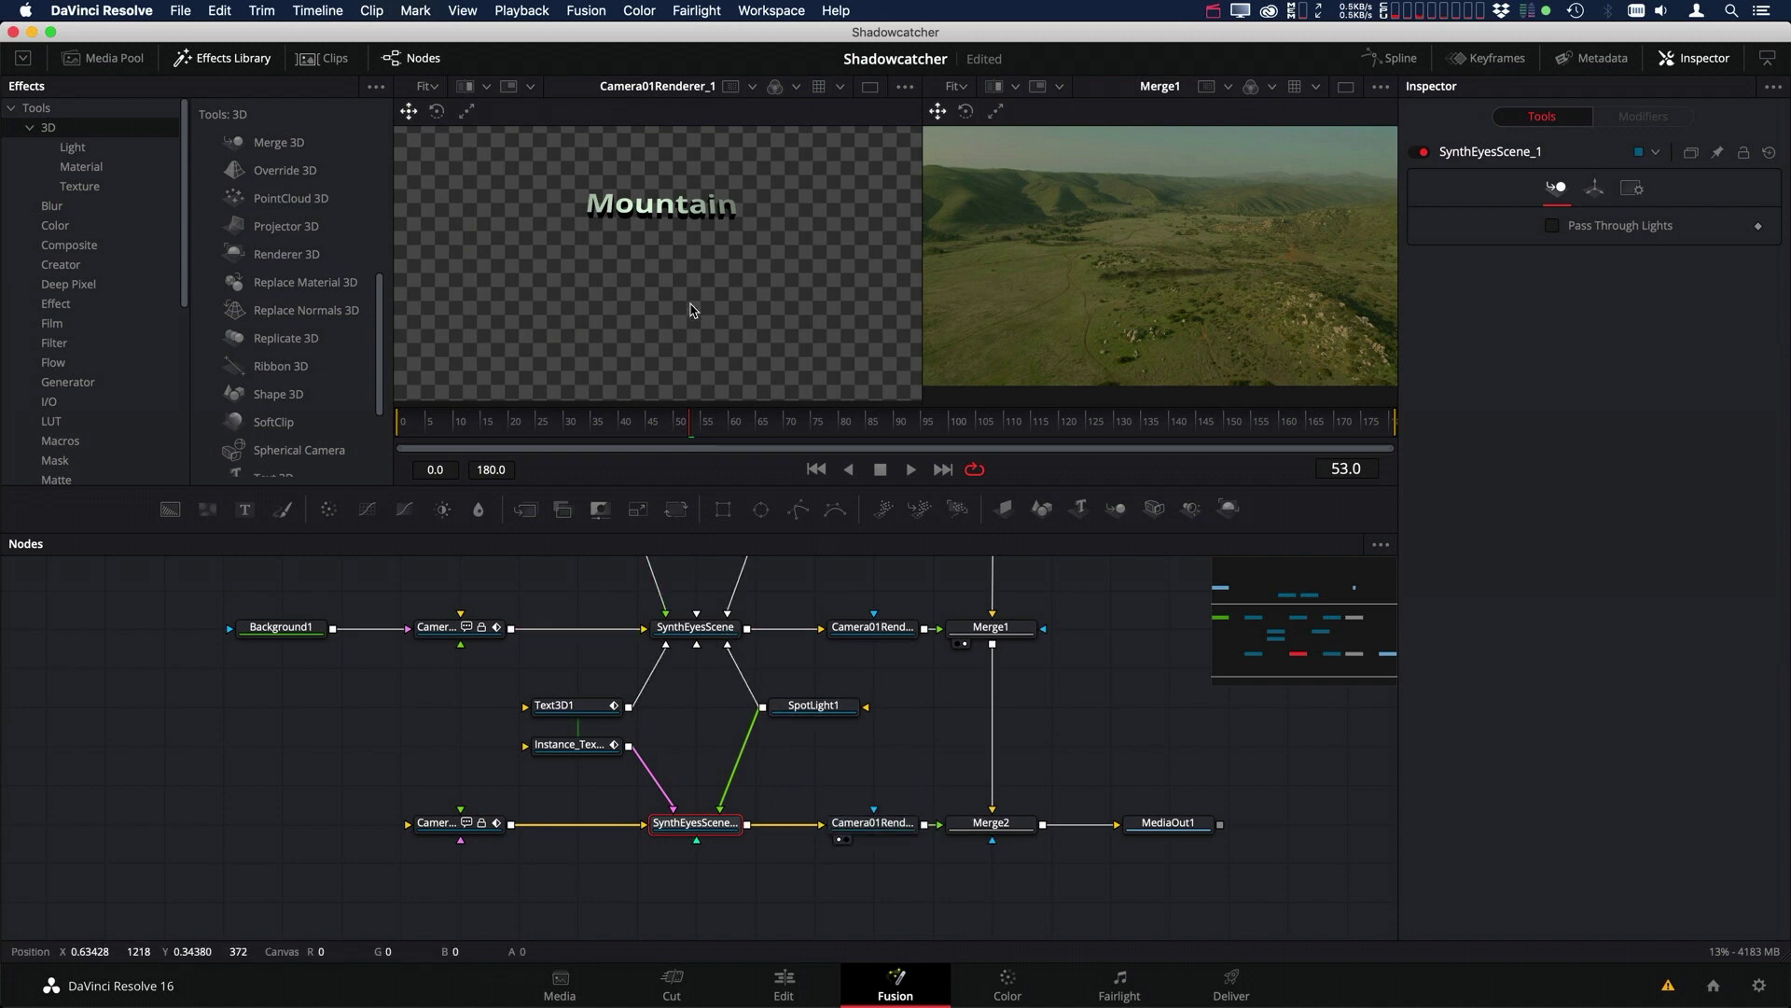
drag(1007, 823, 1007, 705)
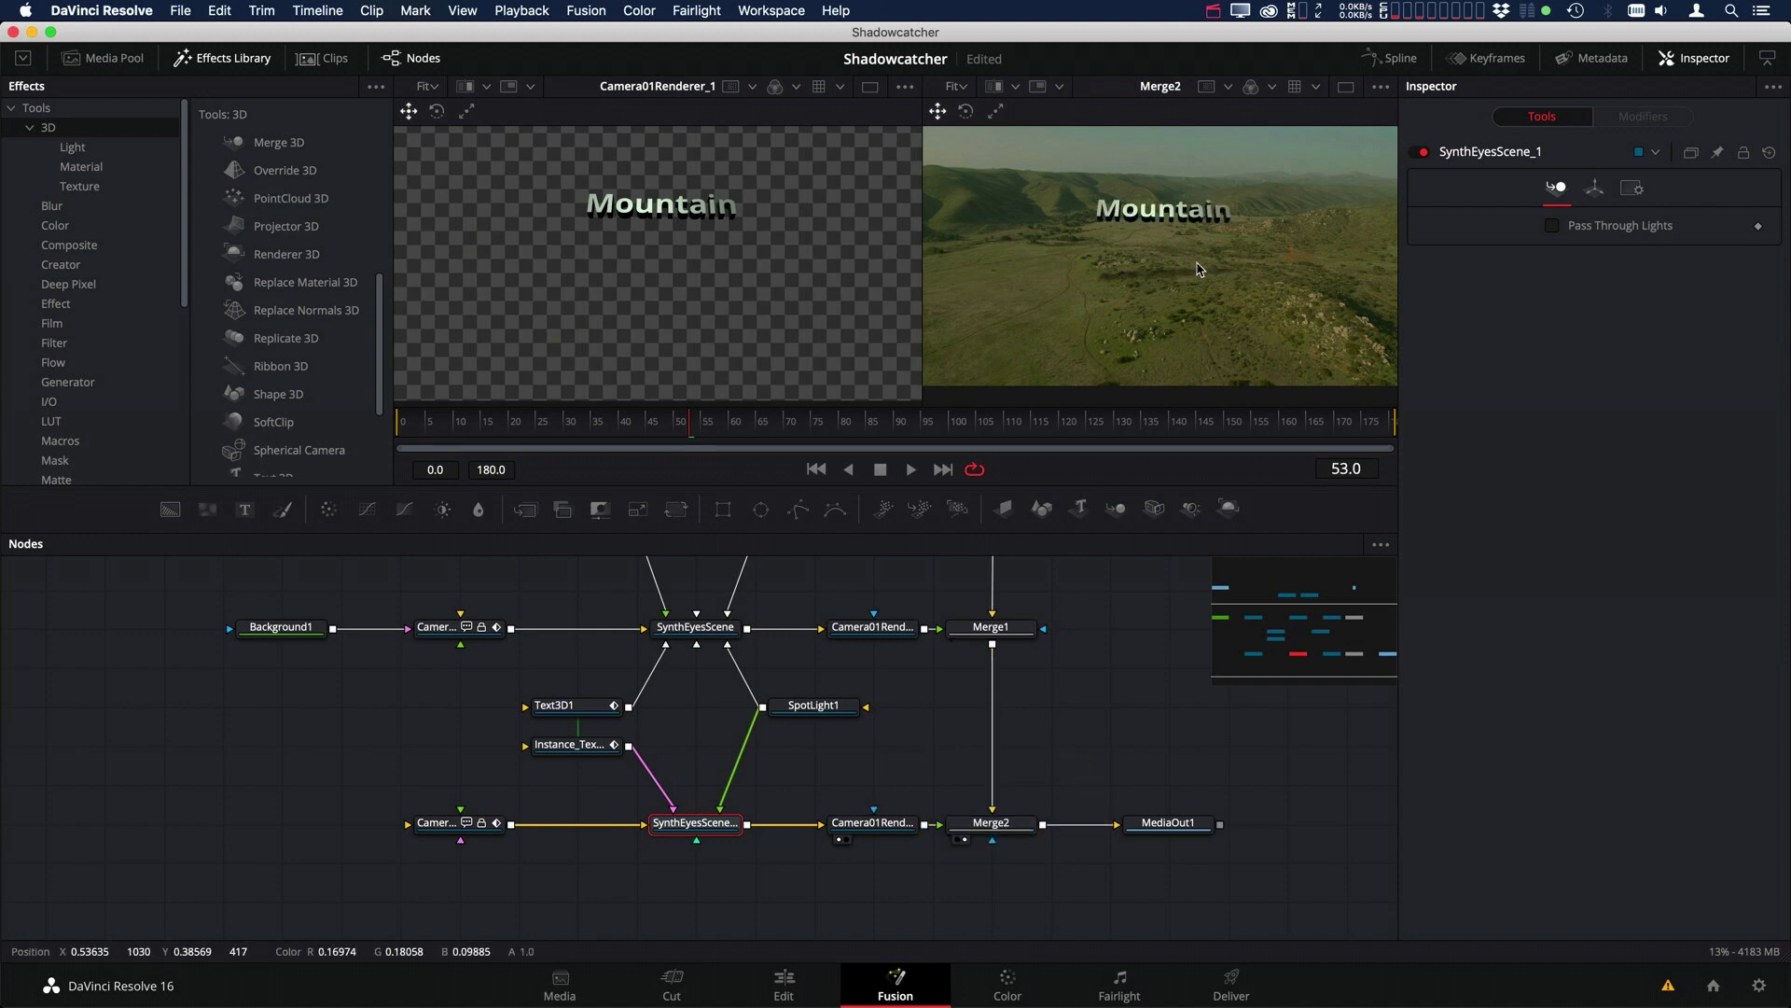